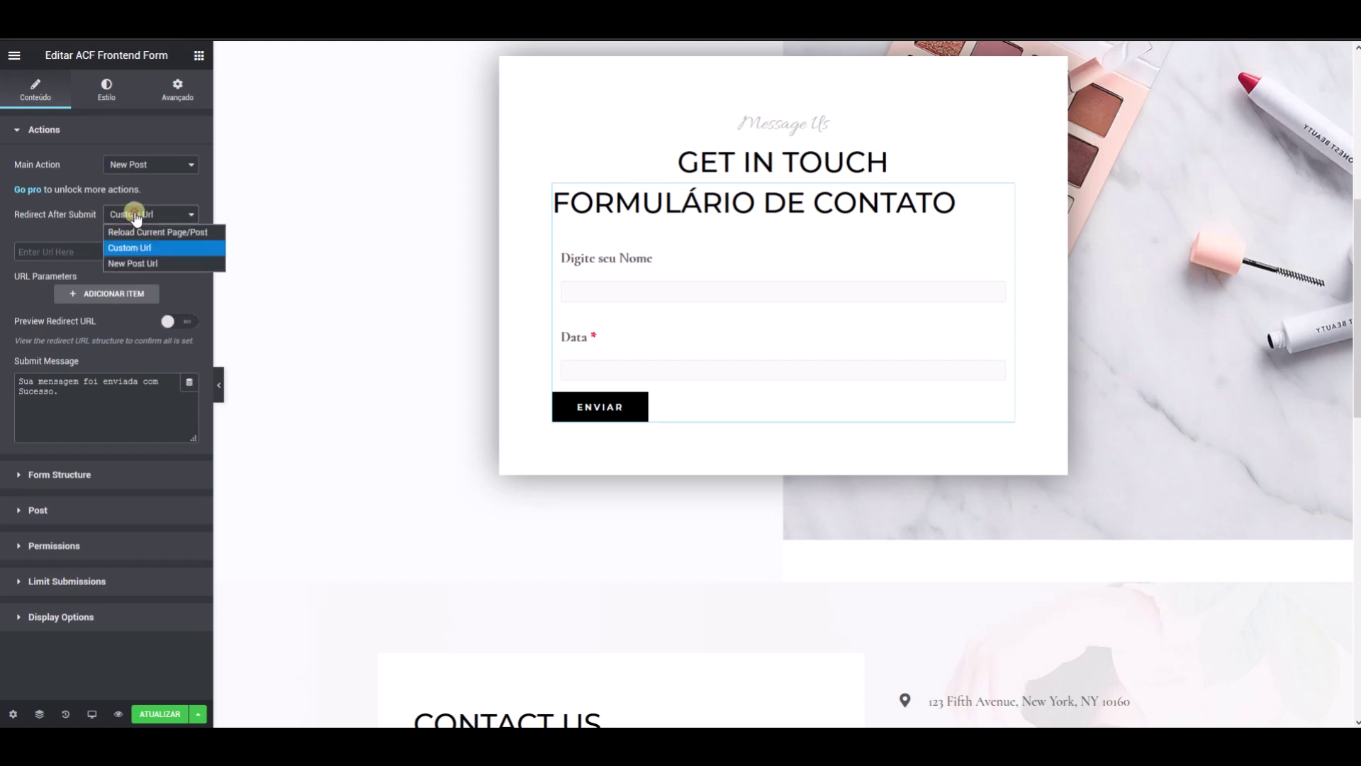
Step: Set the form to reload the current page/post after submission, keeping New Post as the main action
{"action": "left_click", "coordinate": [163, 232]}
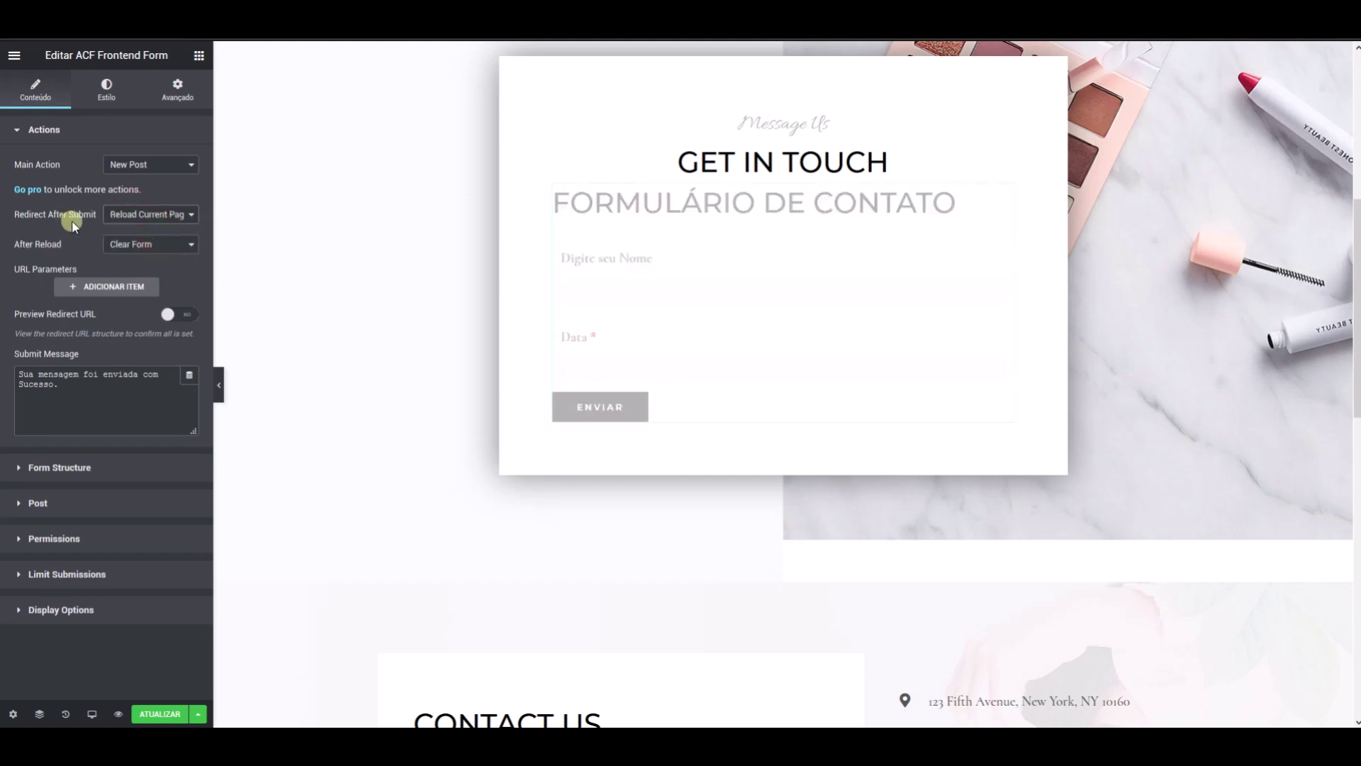
{"action": "left_click", "coordinate": [125, 218]}
{"action": "left_click", "coordinate": [146, 223]}
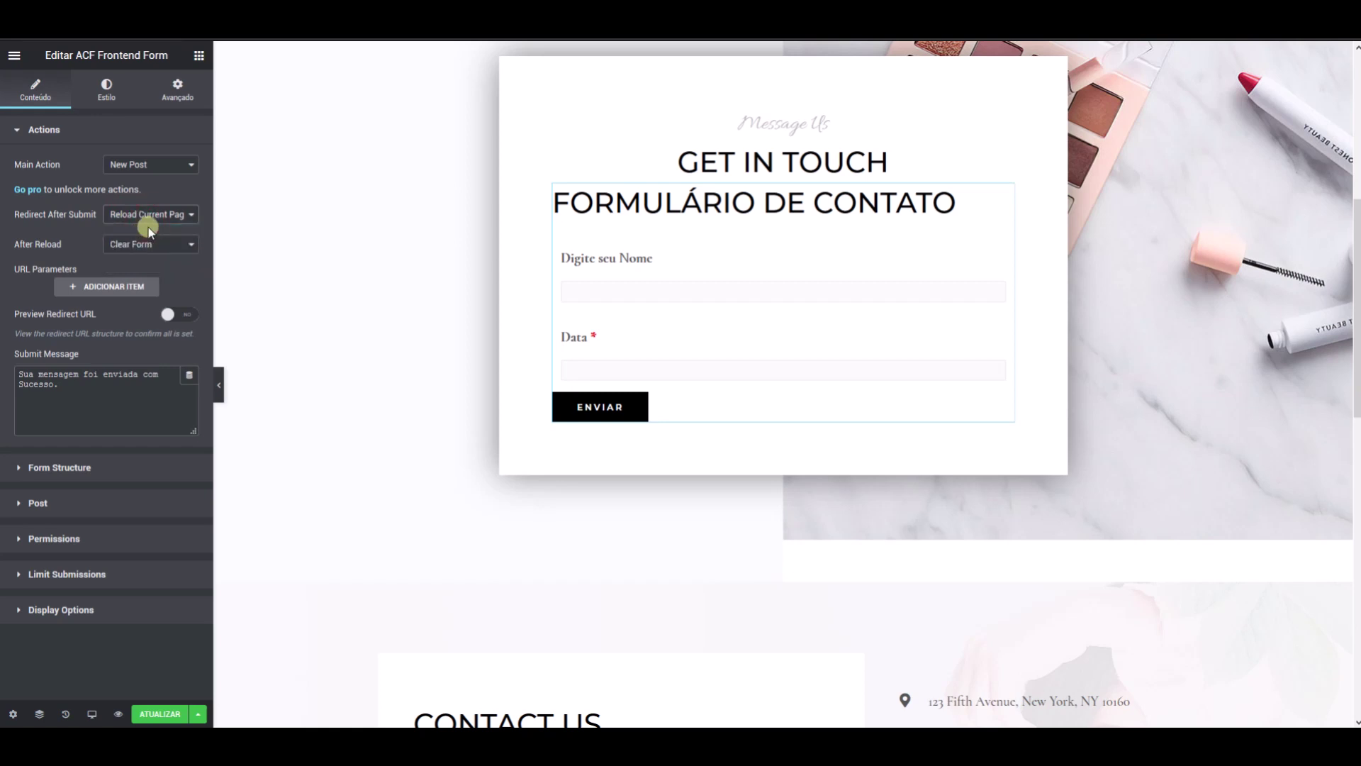
{"action": "left_click", "coordinate": [141, 166]}
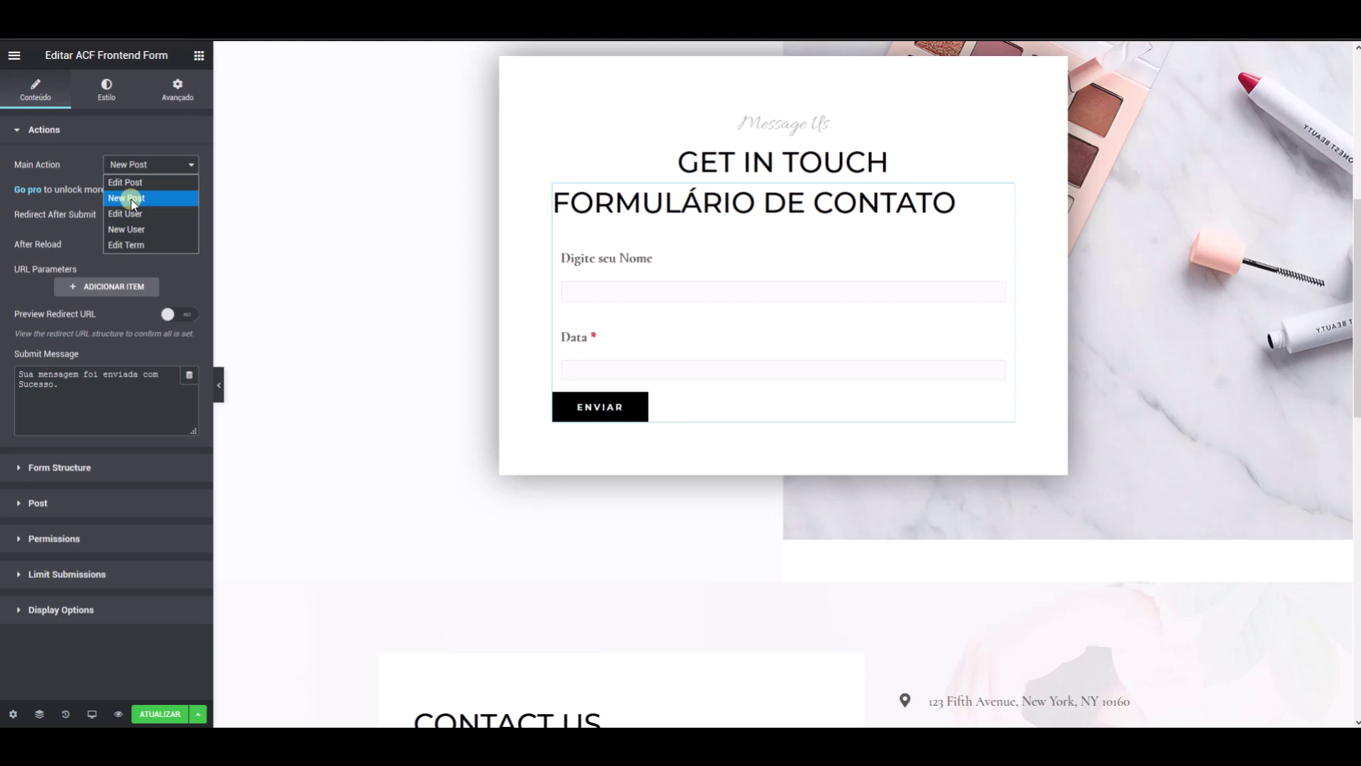
{"action": "left_click", "coordinate": [131, 199]}
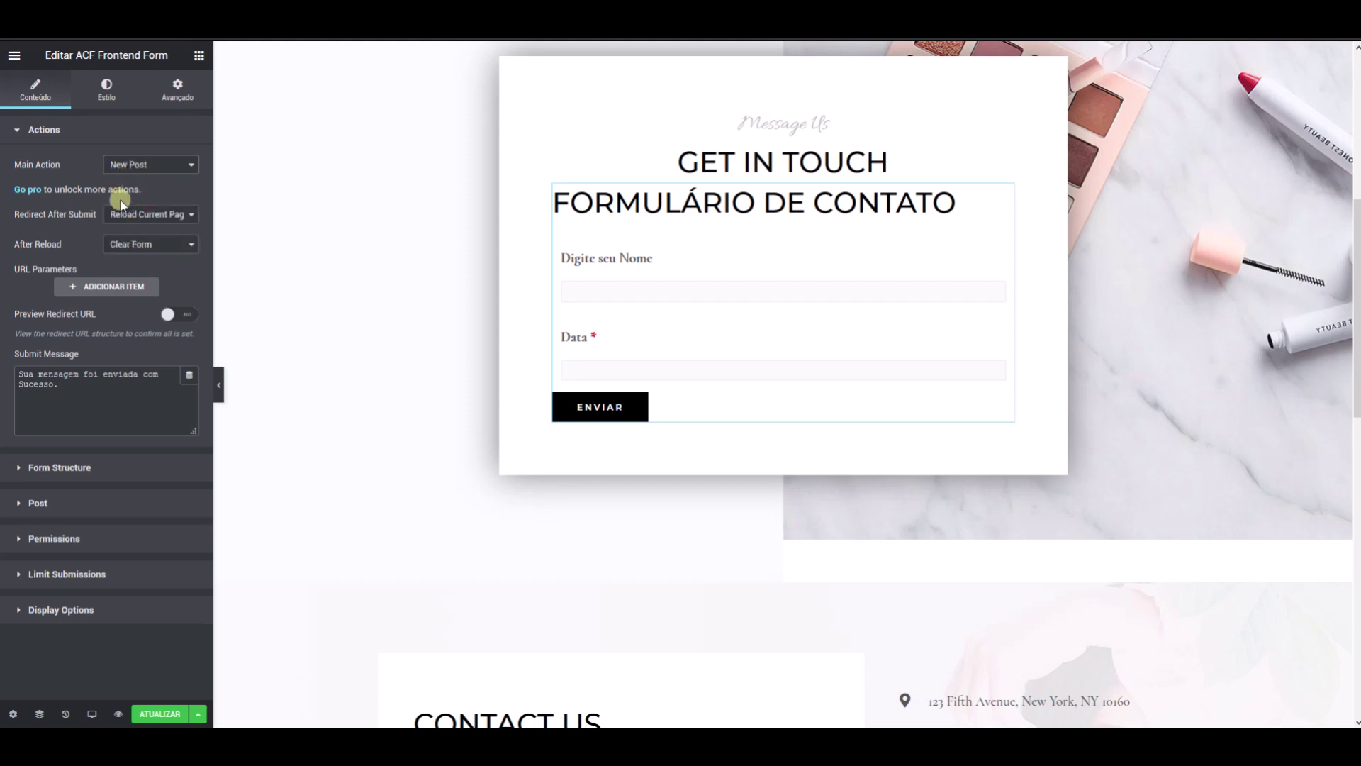
{"action": "left_click", "coordinate": [135, 214]}
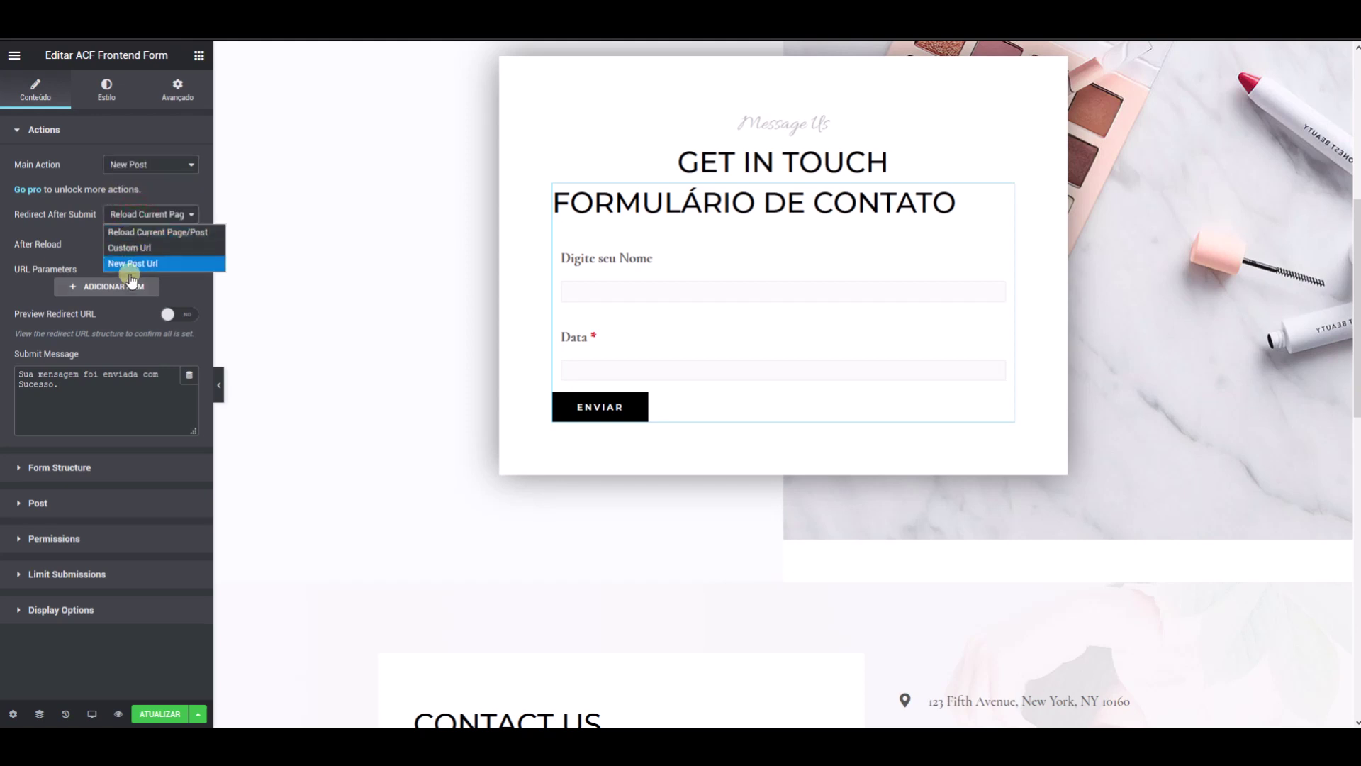
{"action": "left_click", "coordinate": [136, 229]}
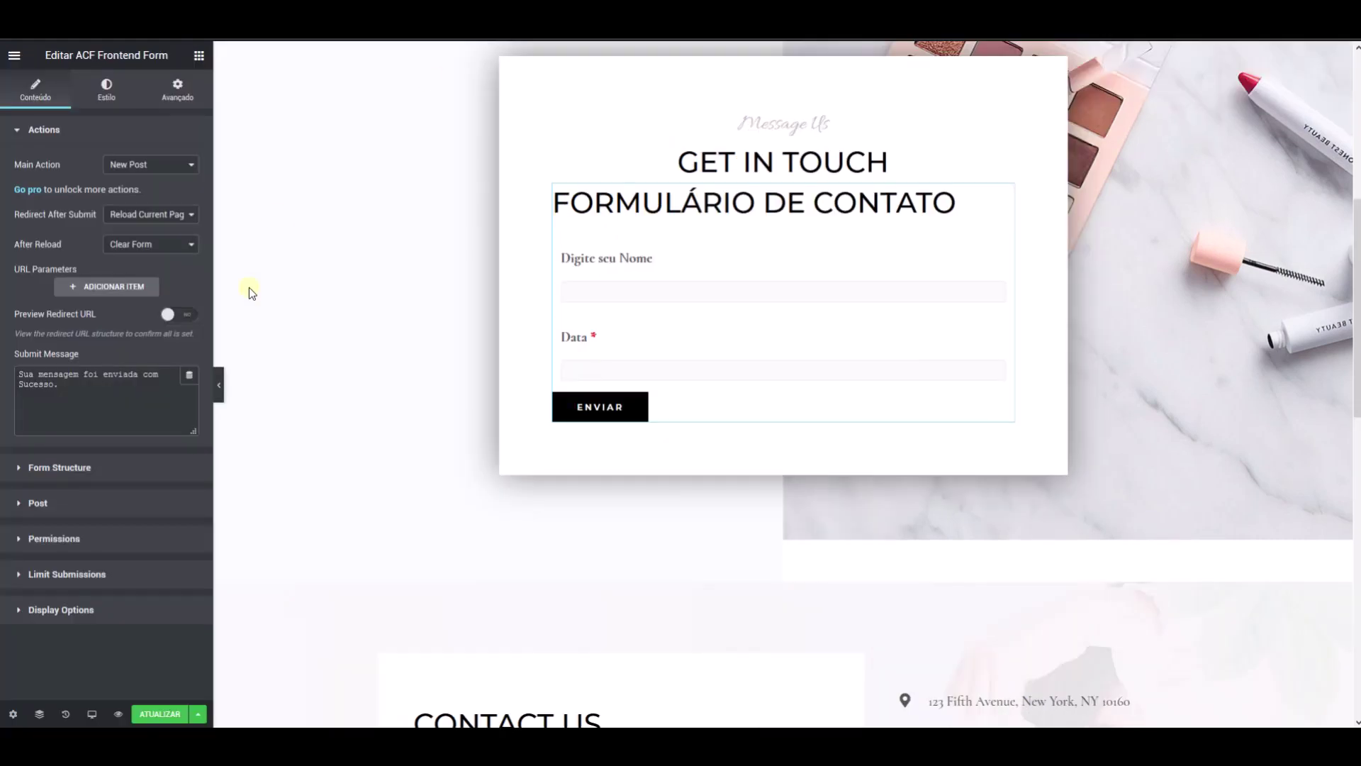
Step: Check which ACF field groups are available in the form structure settings
{"action": "left_click", "coordinate": [69, 470]}
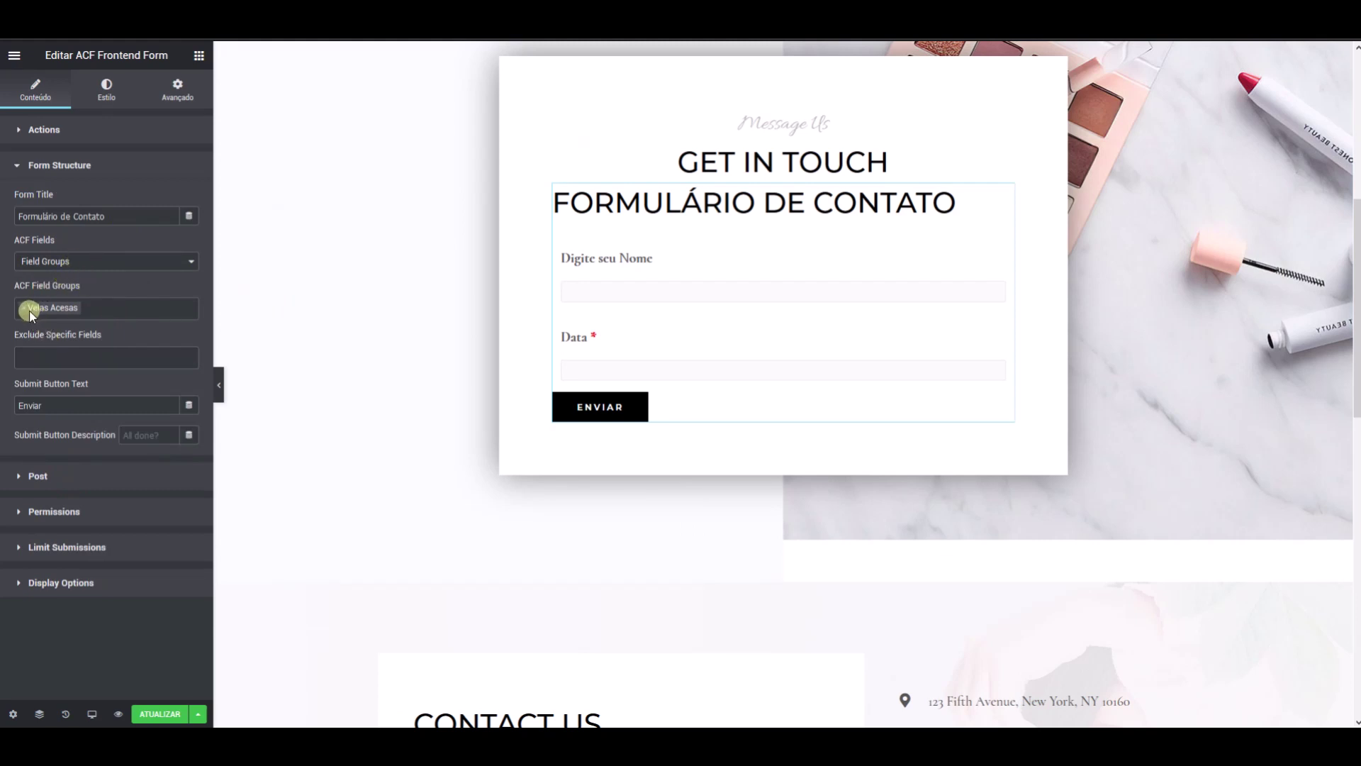
{"action": "left_click", "coordinate": [97, 307]}
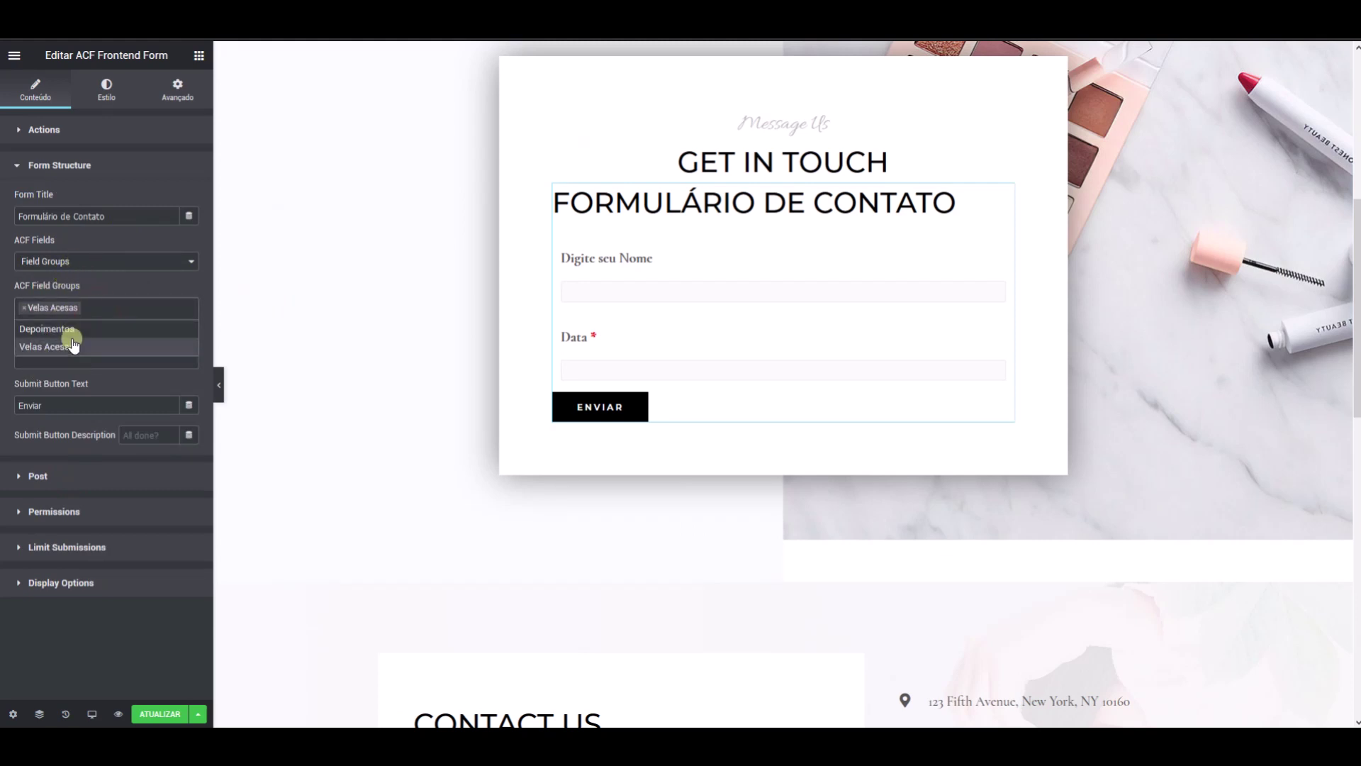
{"action": "left_click", "coordinate": [86, 462]}
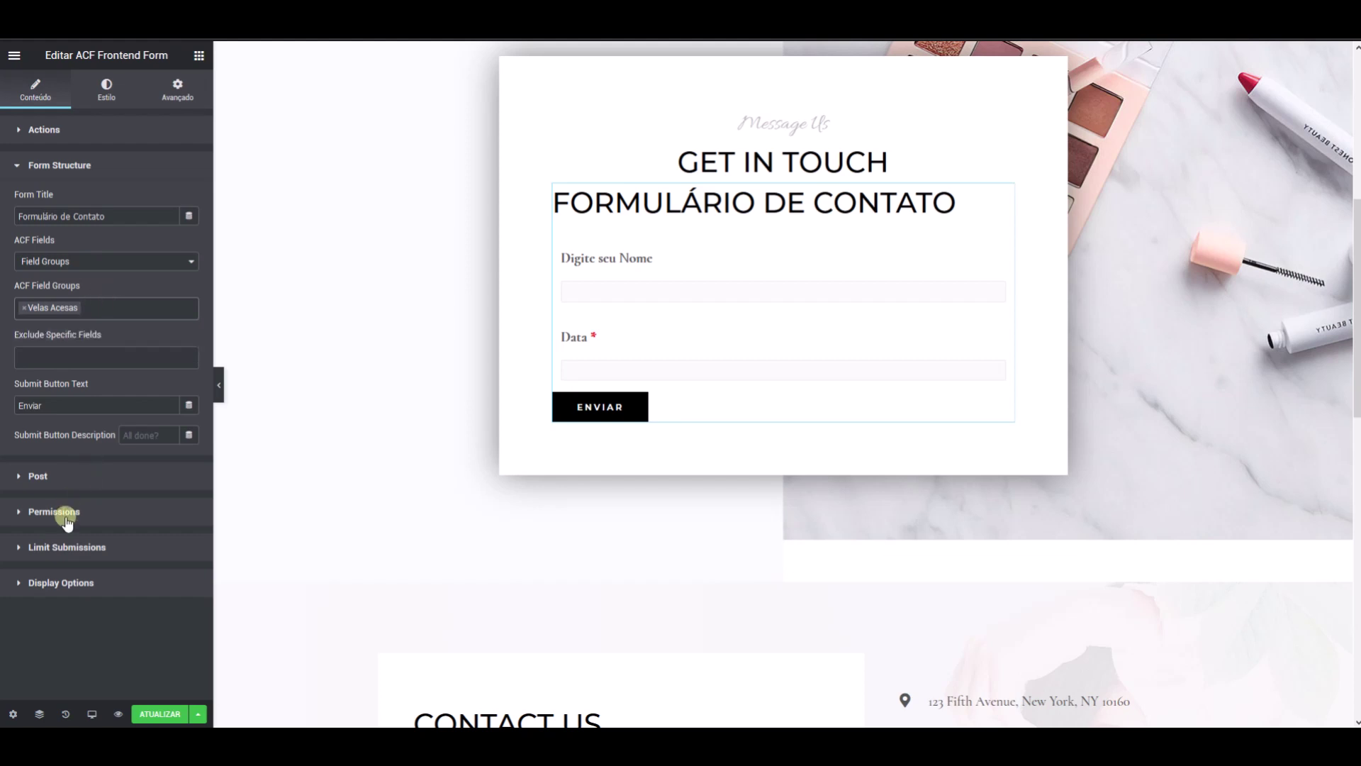
Step: Set the new post type created by the form to Velas acesas in the post settings
{"action": "left_click", "coordinate": [69, 477]}
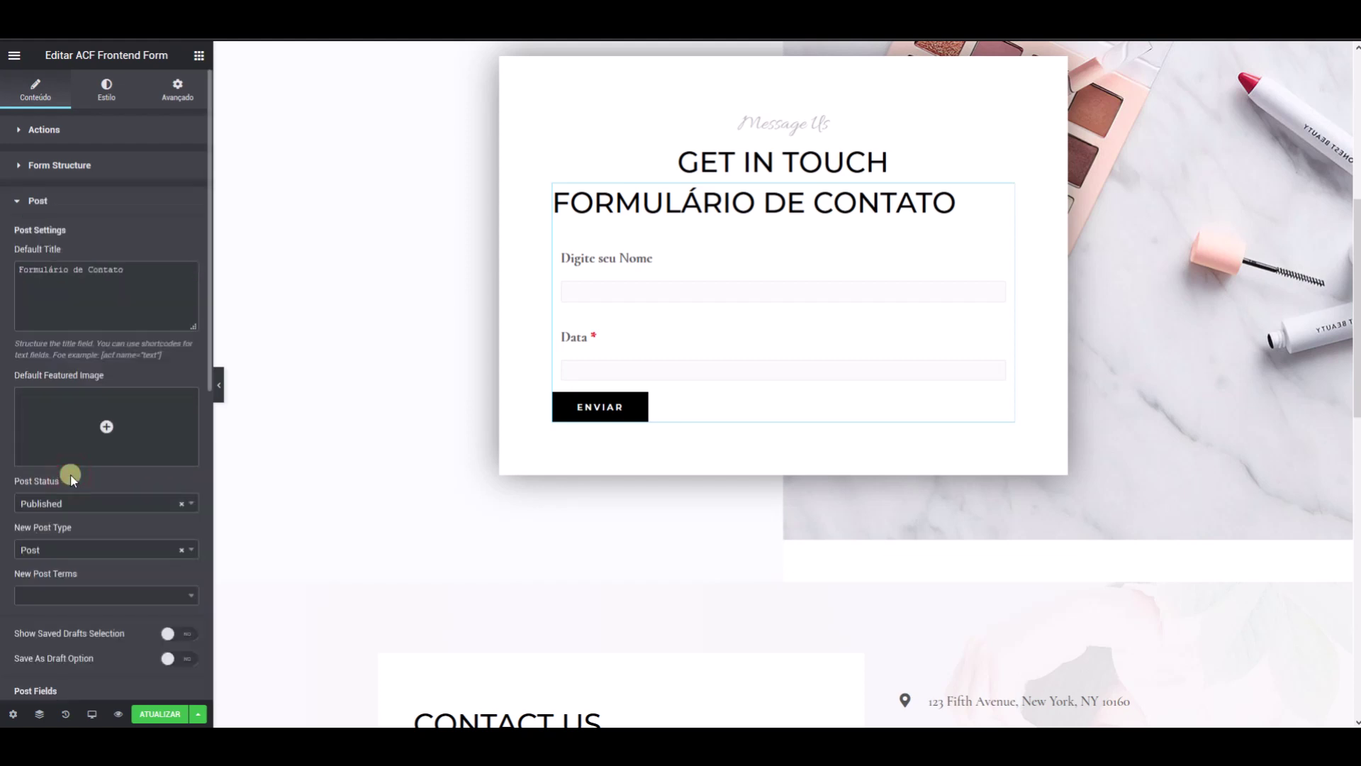
{"action": "scroll", "coordinate": [106, 355], "scroll_direction": "down", "scroll_amount": 3}
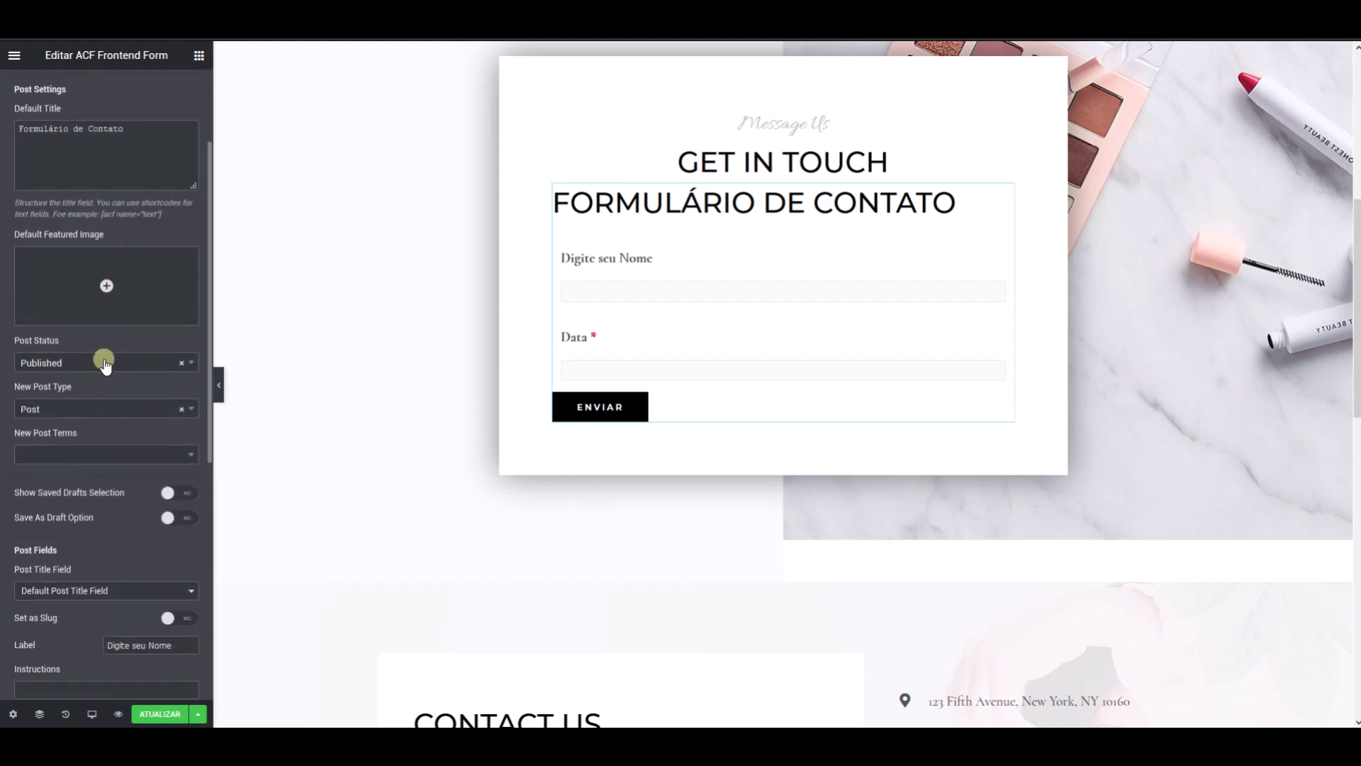
{"action": "scroll", "coordinate": [104, 363], "scroll_direction": "down", "scroll_amount": 2}
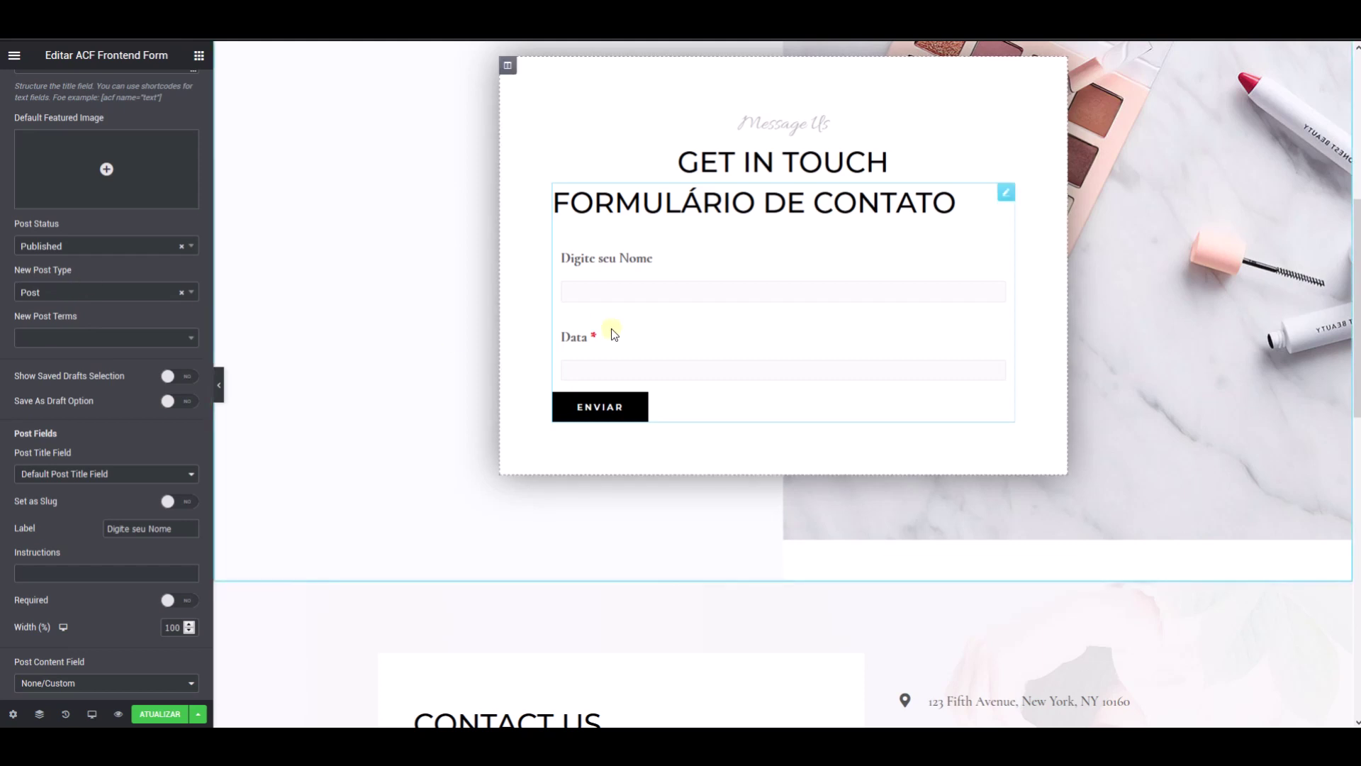
{"action": "left_click", "coordinate": [183, 294]}
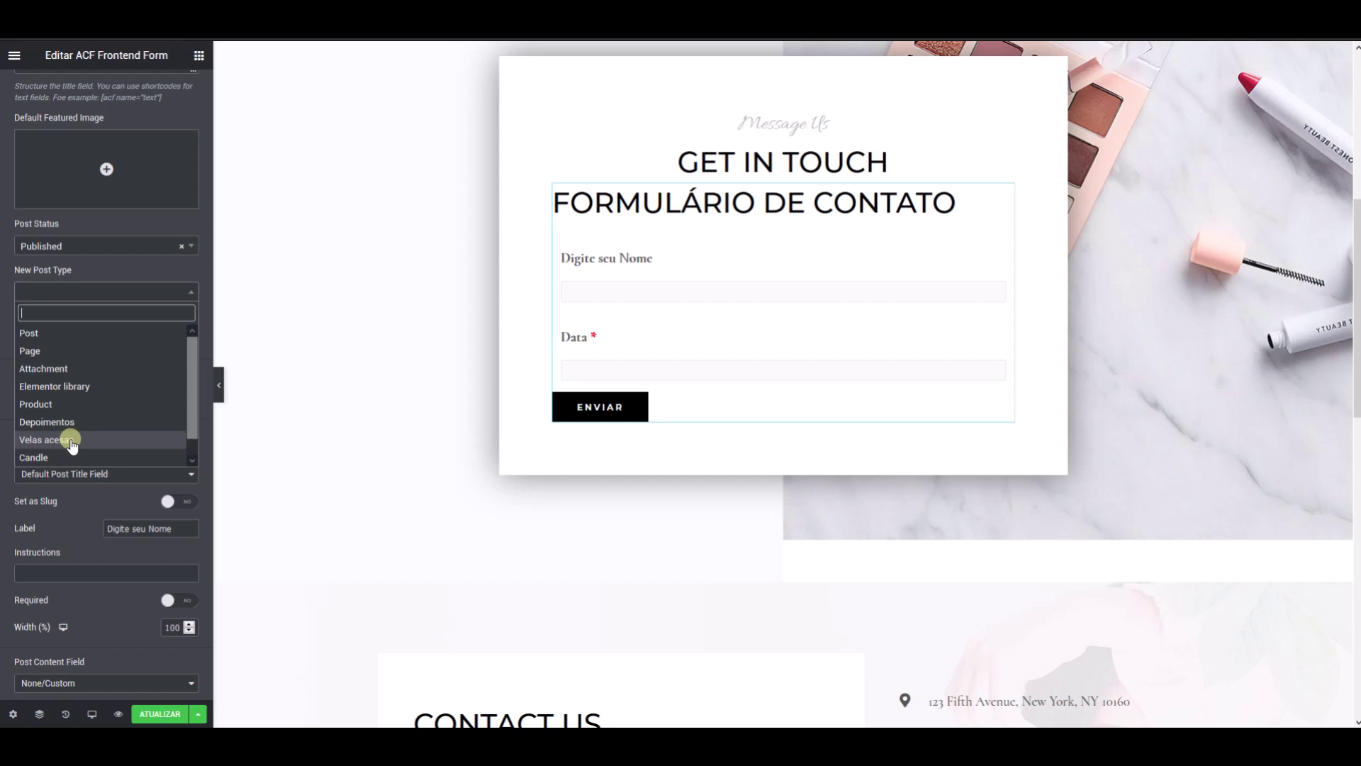
{"action": "left_click", "coordinate": [42, 333]}
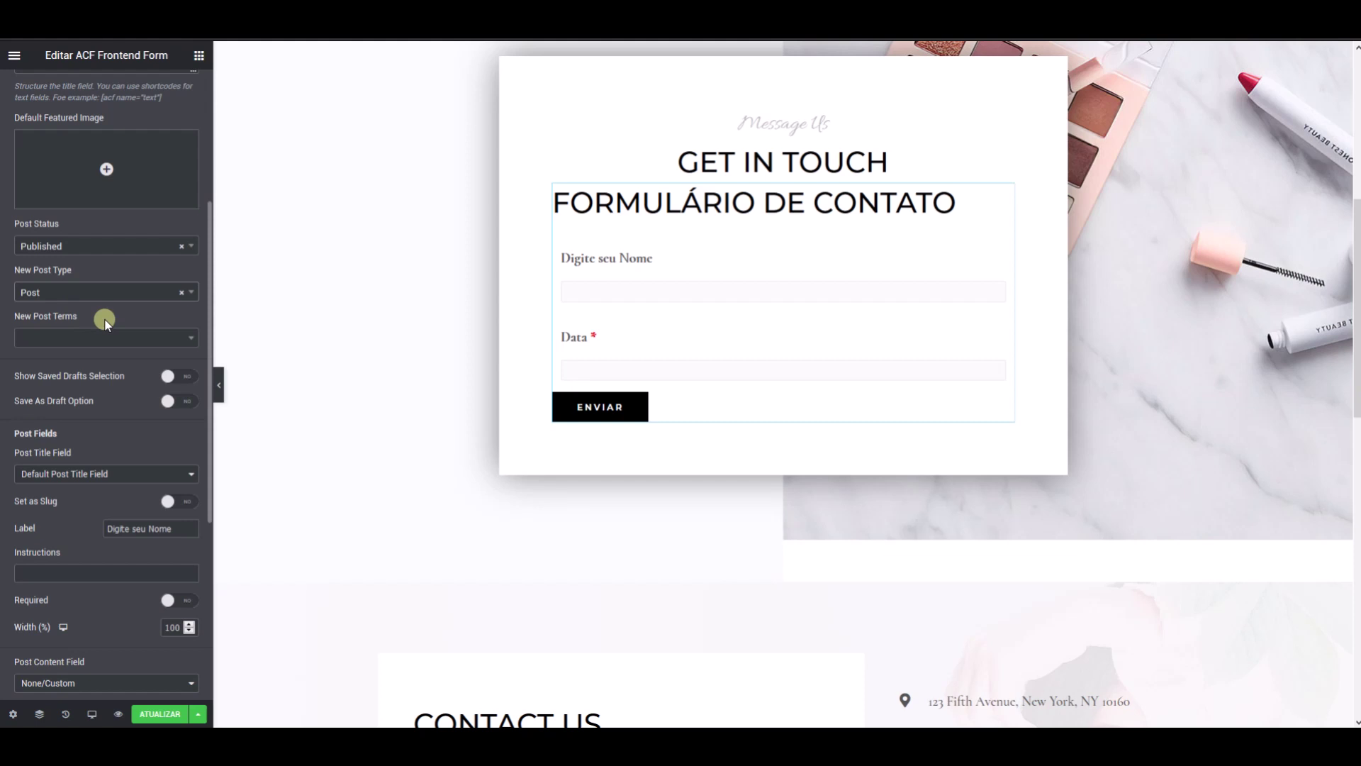
{"action": "left_click", "coordinate": [84, 292]}
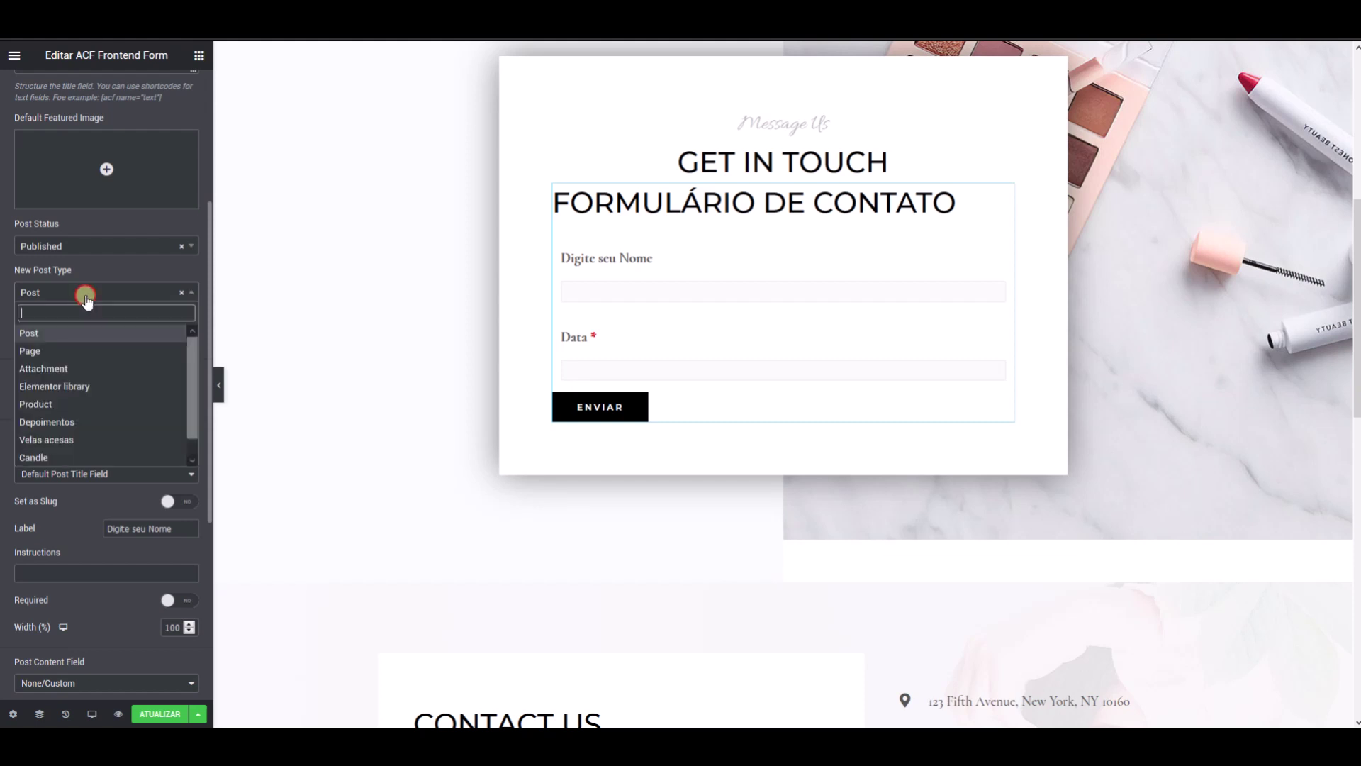
{"action": "left_click", "coordinate": [63, 439]}
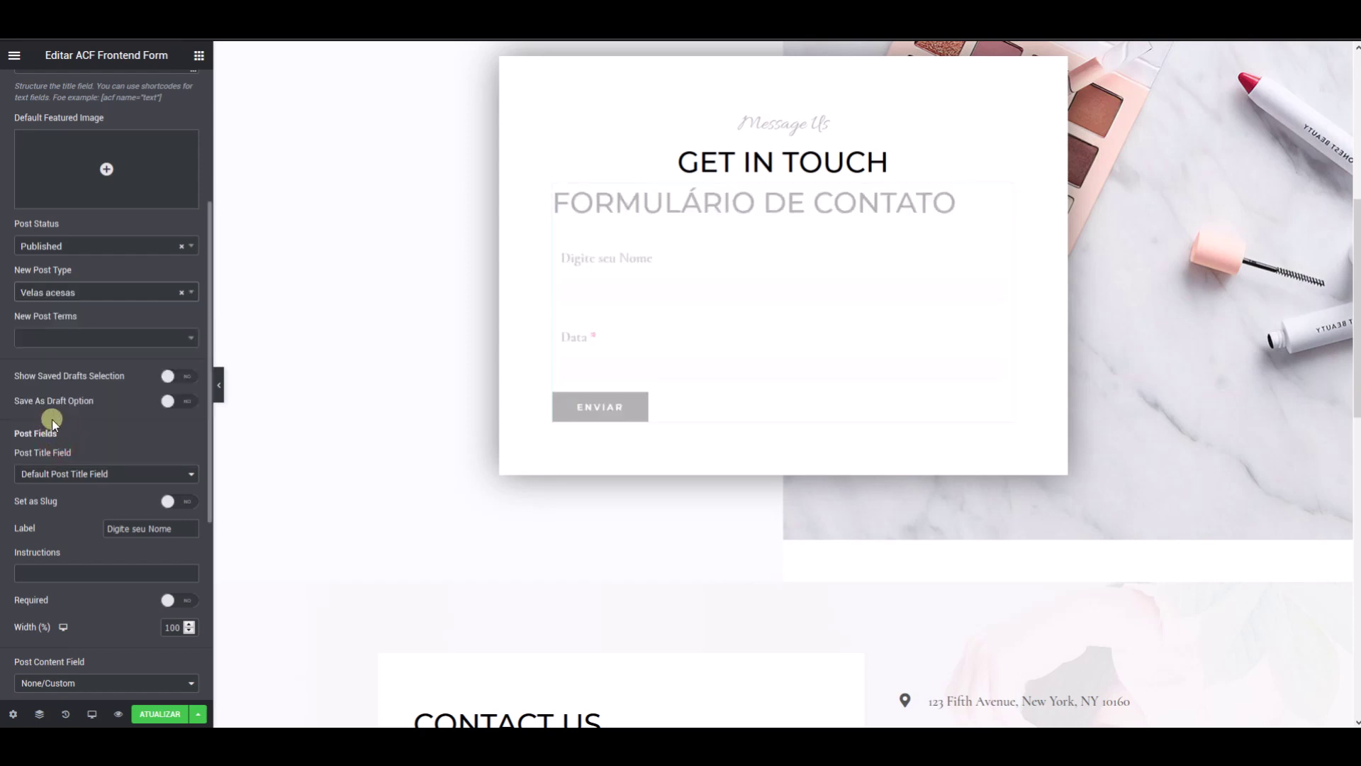
Step: Review the form's post field settings, including the choices for the post title field
{"action": "scroll", "coordinate": [53, 419], "scroll_direction": "down", "scroll_amount": 1}
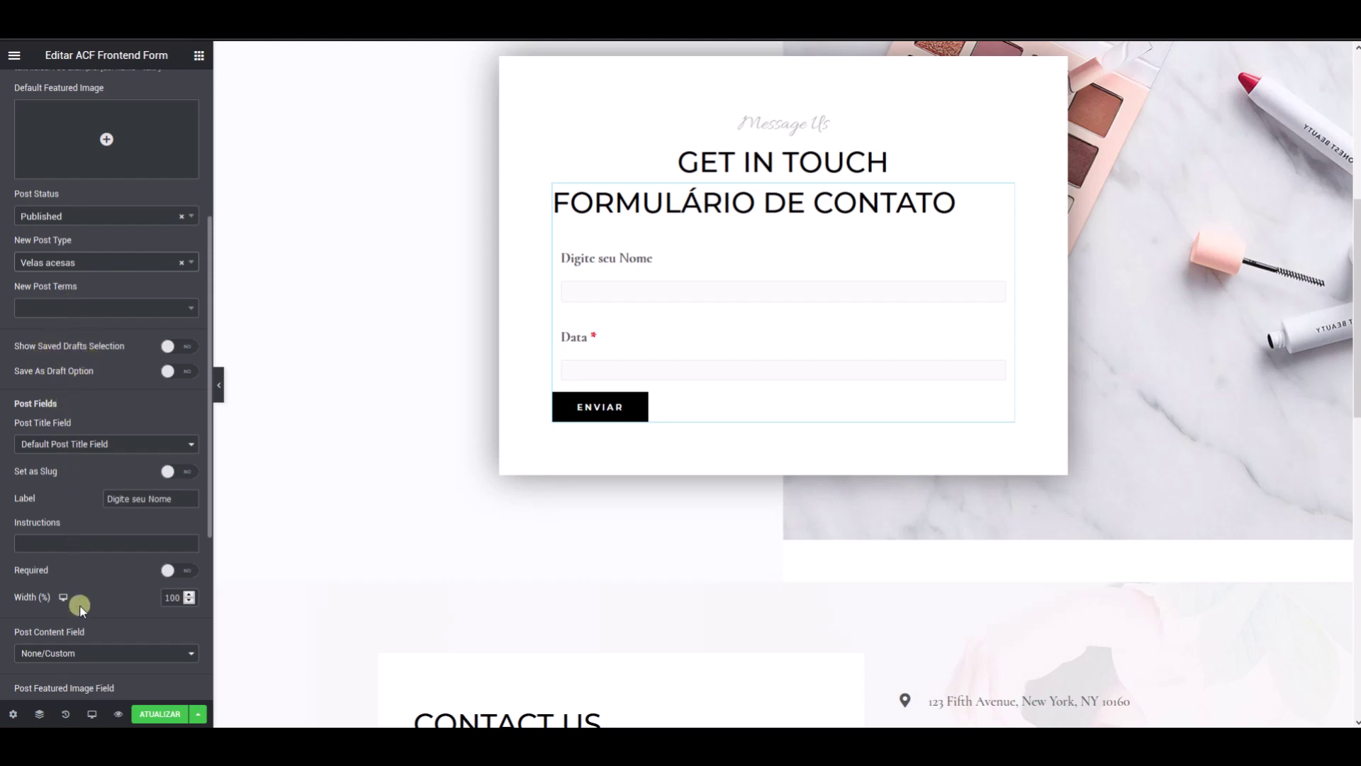
{"action": "left_click", "coordinate": [84, 445]}
{"action": "left_click", "coordinate": [119, 428]}
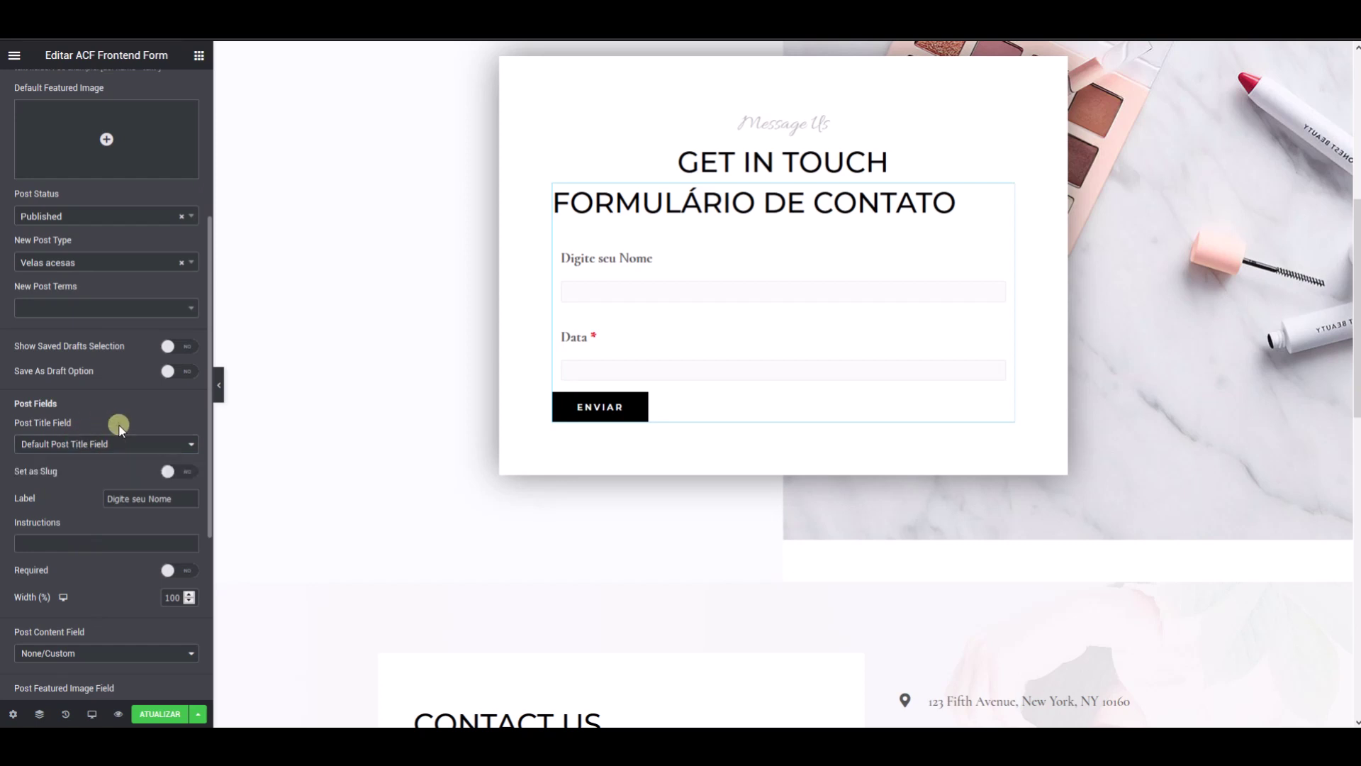
{"action": "scroll", "coordinate": [92, 457], "scroll_direction": "down", "scroll_amount": 1}
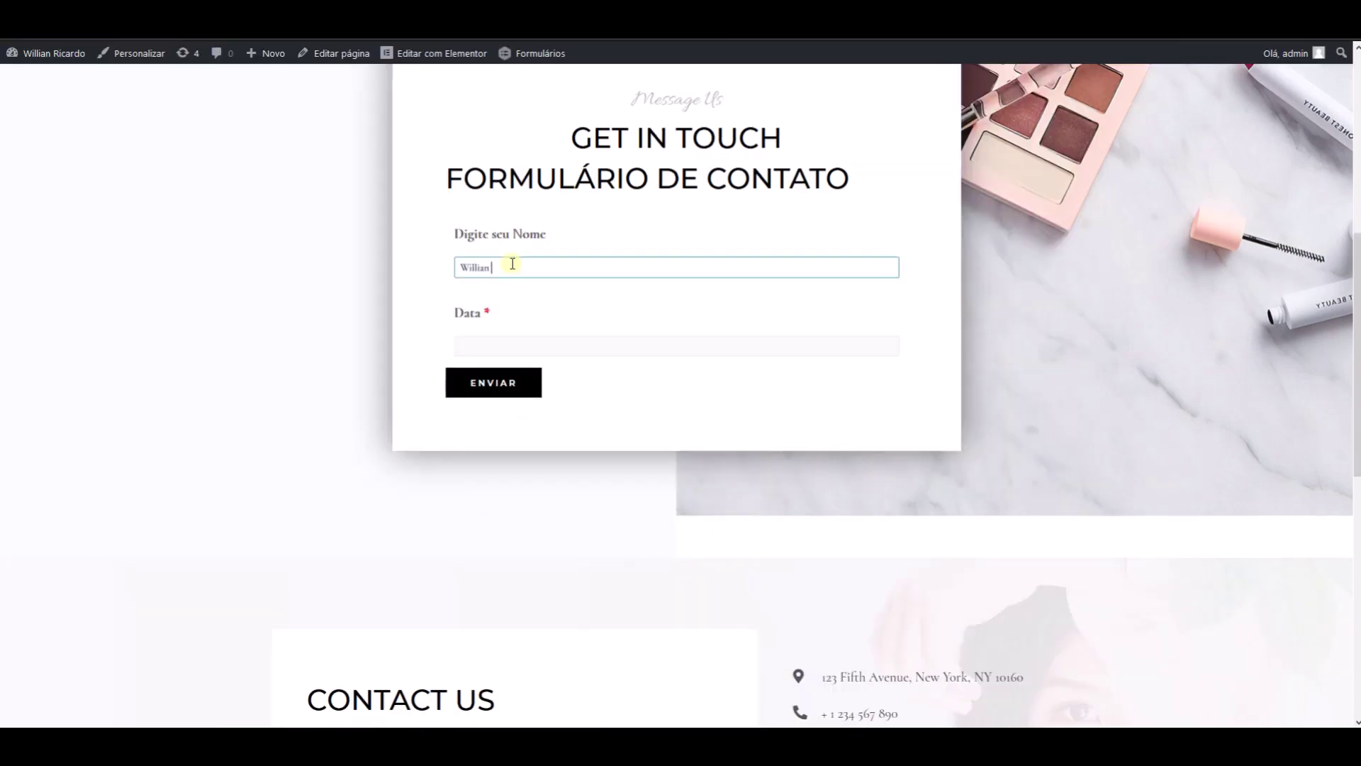
Step: Complete the visitor's name on the published contact form, choose 22 June 2020 as the date, and submit it
{"action": "type", "text": "ardo"}
{"action": "key", "text": "Tab"}
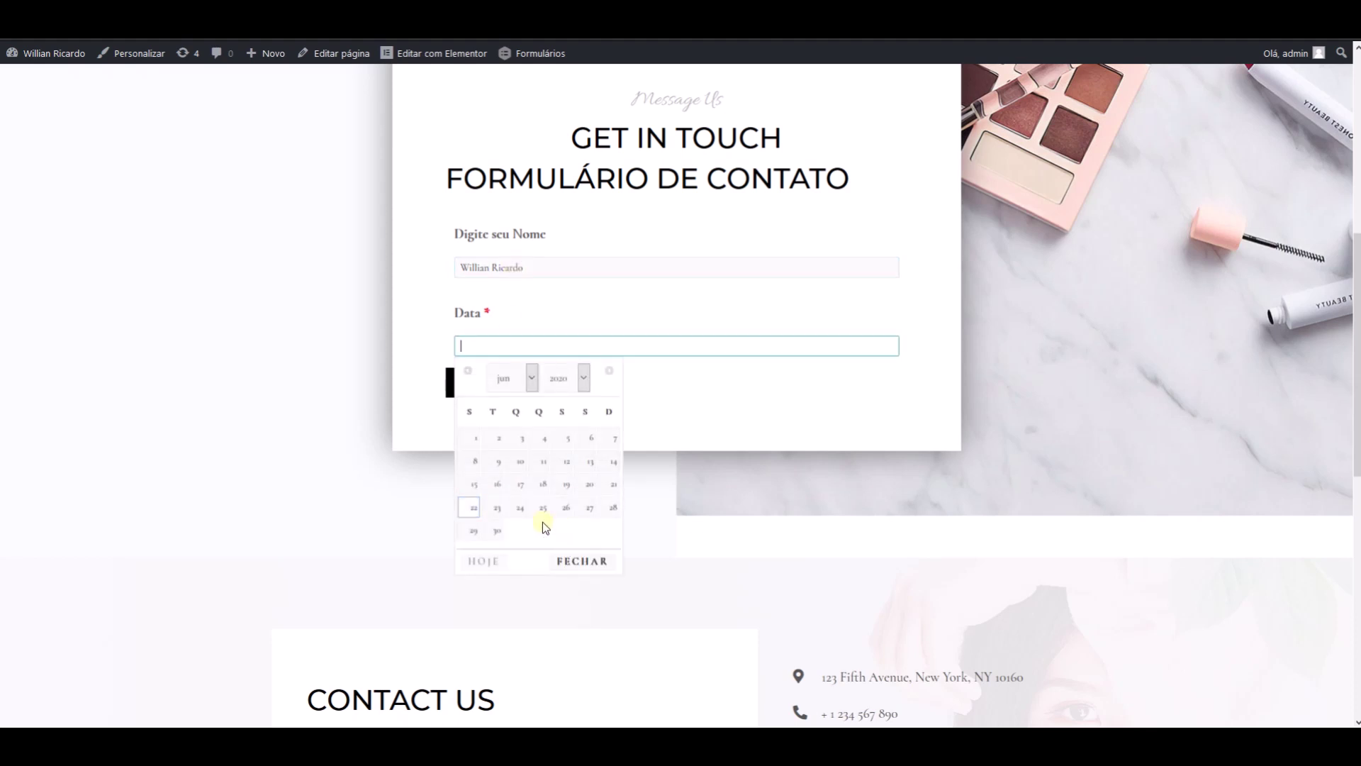
{"action": "left_click", "coordinate": [495, 519]}
{"action": "left_click", "coordinate": [495, 344]}
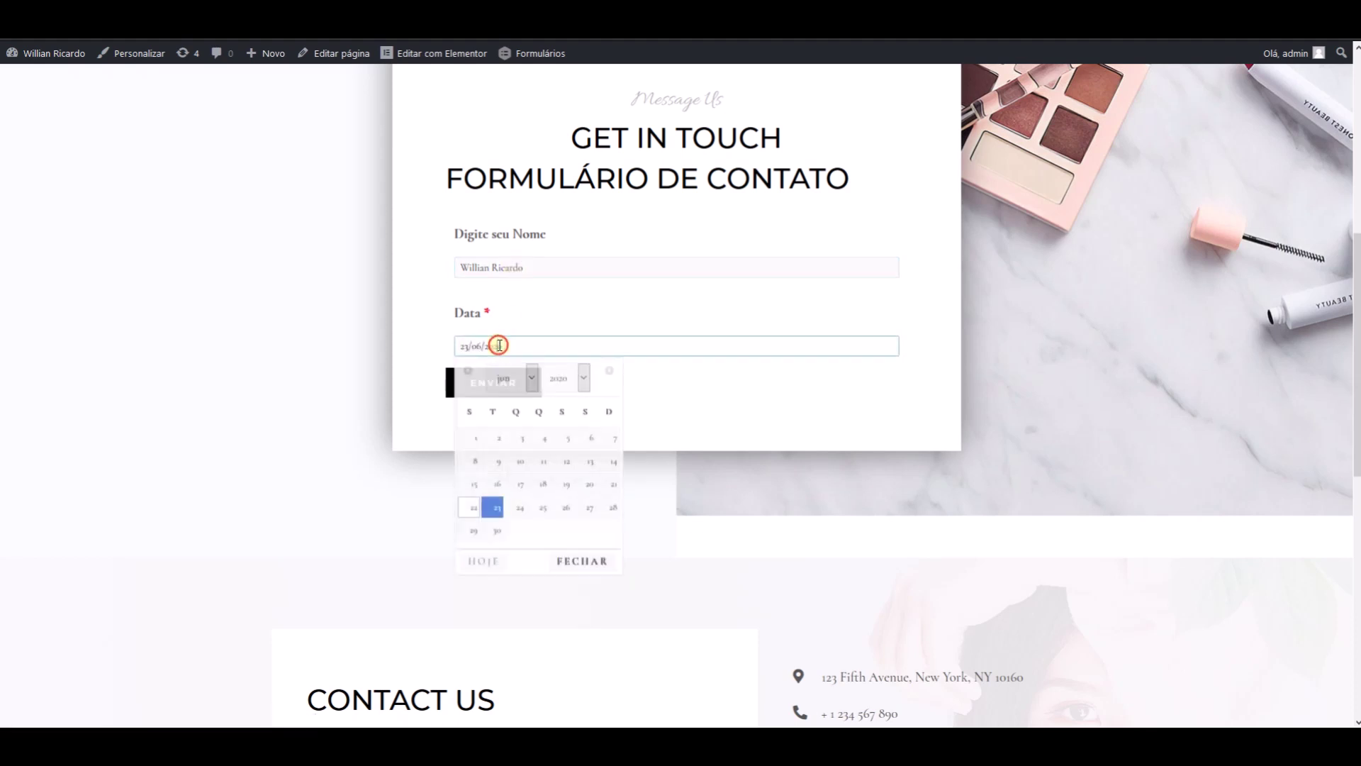
{"action": "left_click", "coordinate": [469, 505]}
{"action": "left_click", "coordinate": [486, 386]}
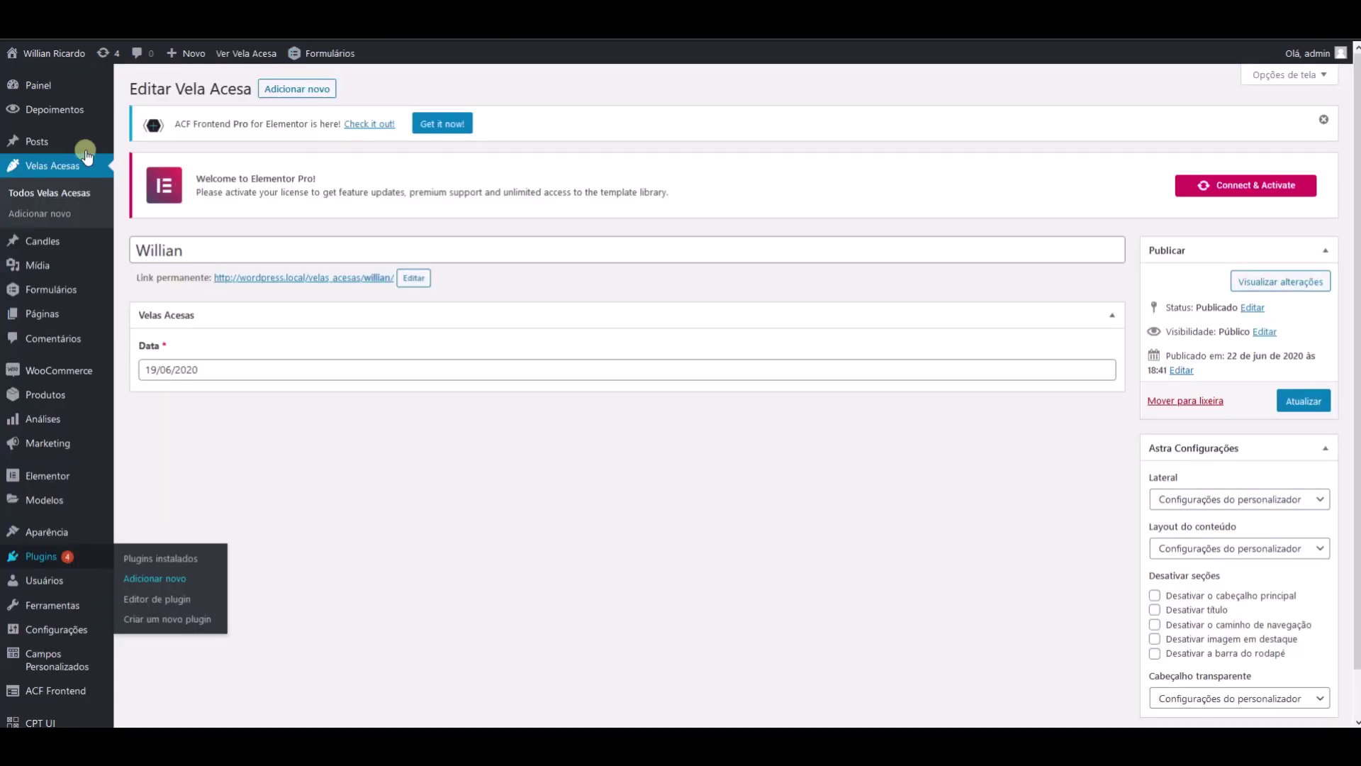
Step: Show all Velas Acesas posts in the WordPress admin and open the newest submitted entry for editing
{"action": "left_click", "coordinate": [46, 196]}
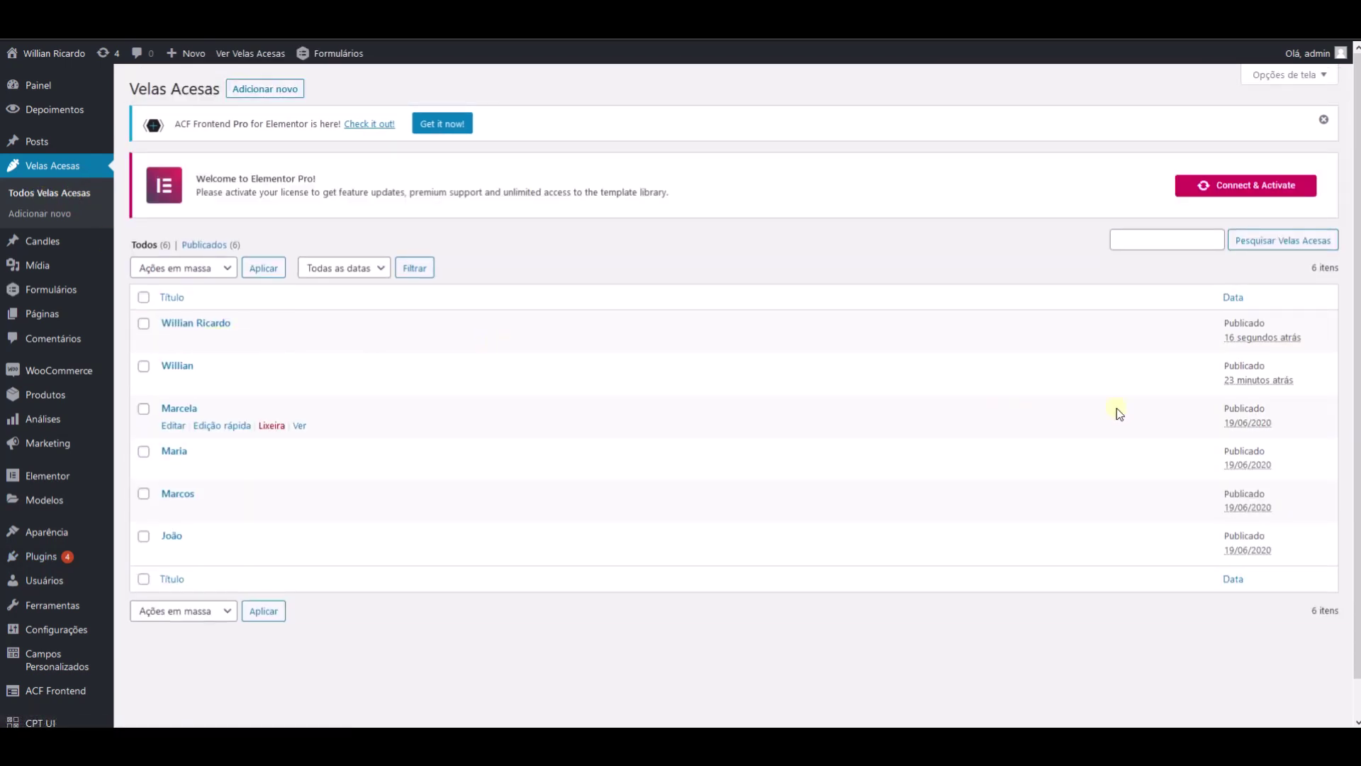
{"action": "left_click", "coordinate": [173, 341]}
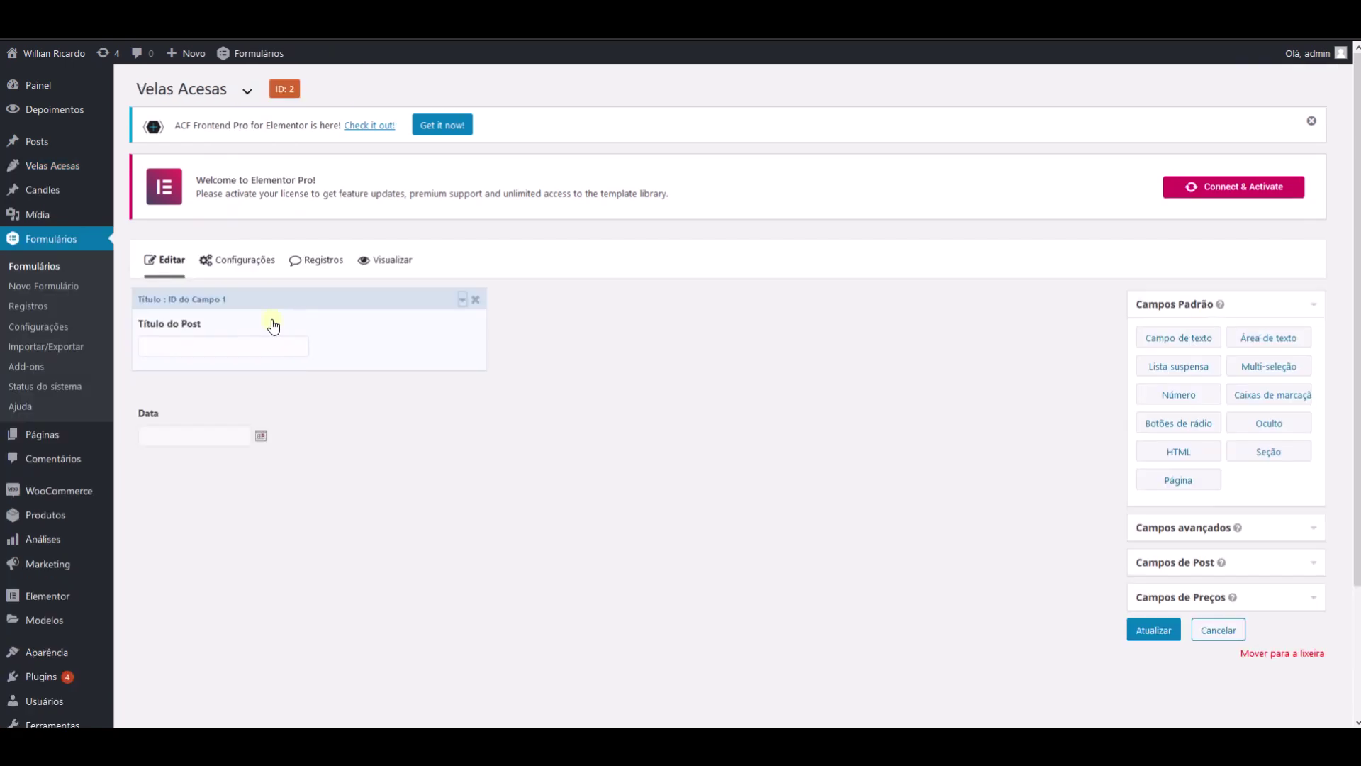
Step: Delete the Data custom field from the Velas Acesas form, including its associated entry data
{"action": "mouse_move", "coordinate": [237, 259]}
{"action": "mouse_move", "coordinate": [202, 419]}
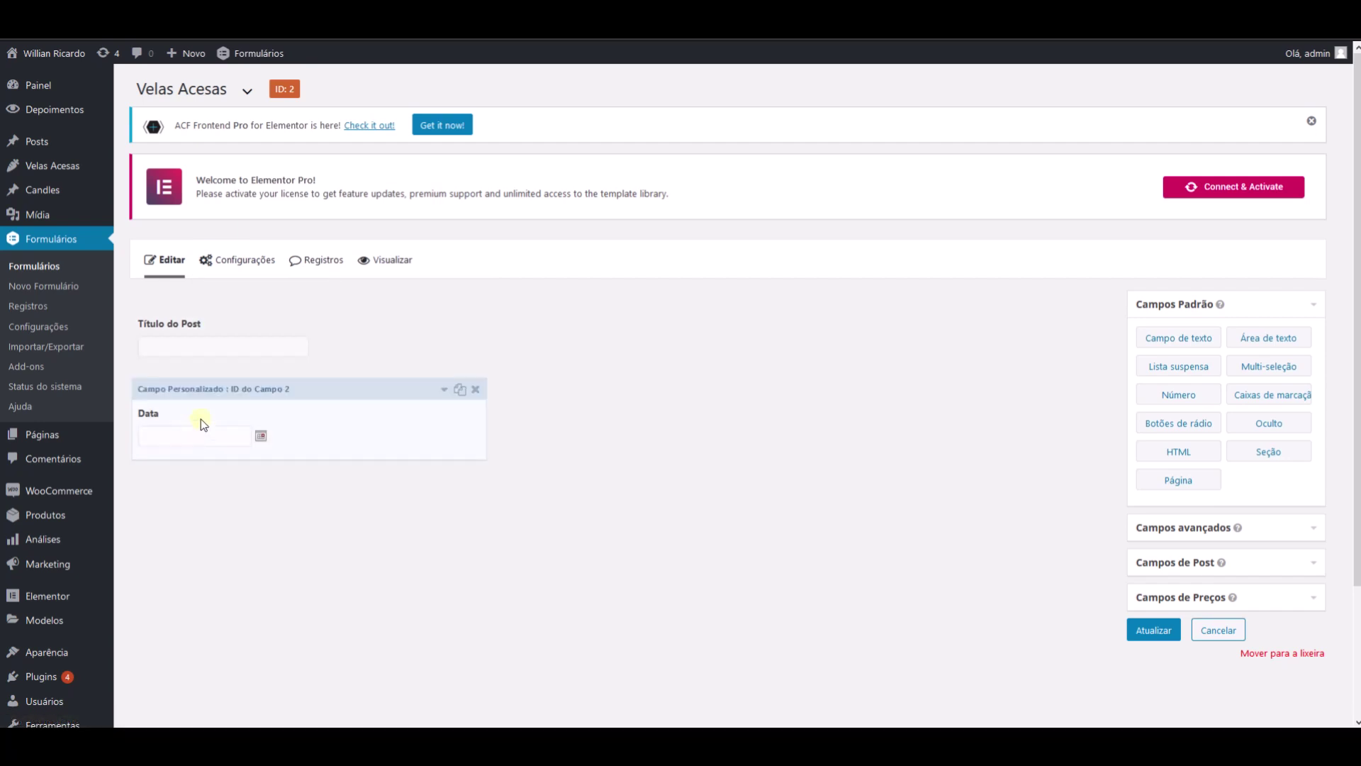
{"action": "left_click", "coordinate": [475, 389]}
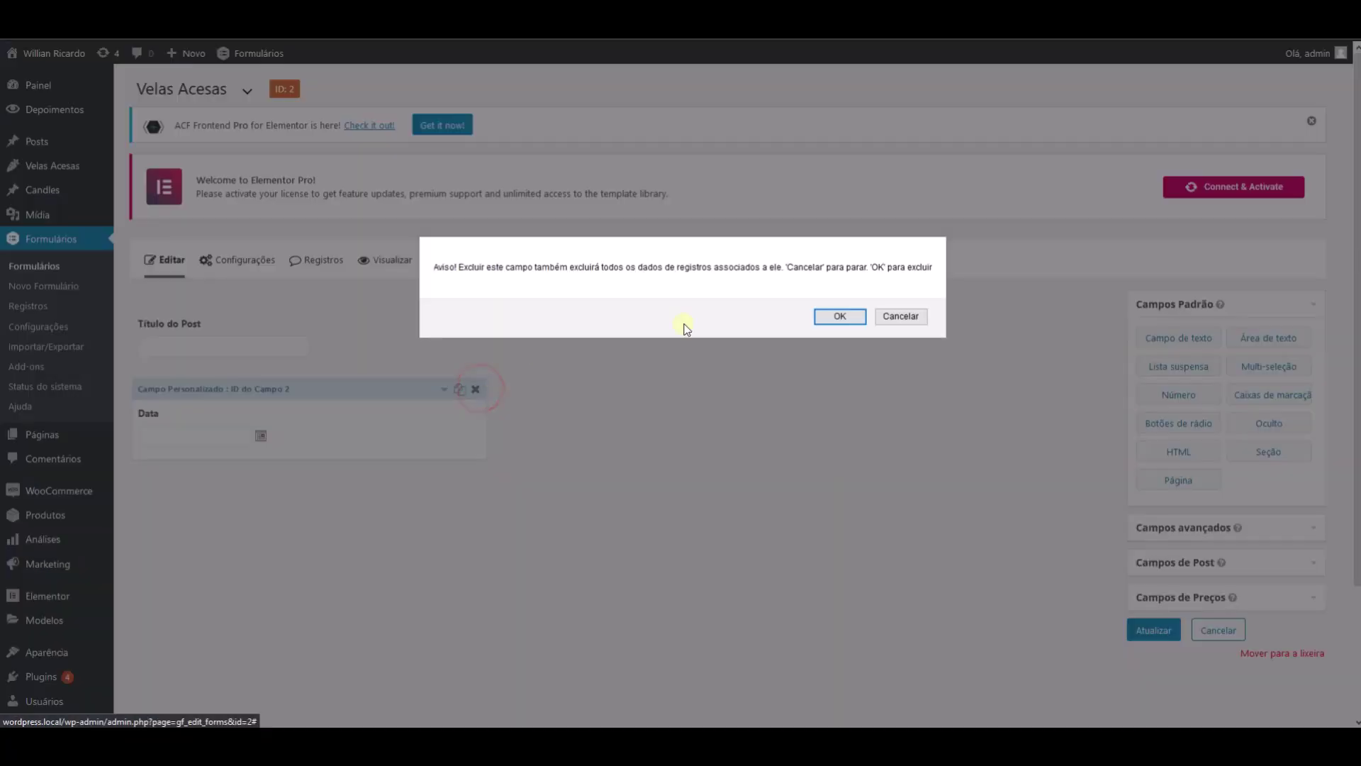
{"action": "left_click", "coordinate": [825, 321]}
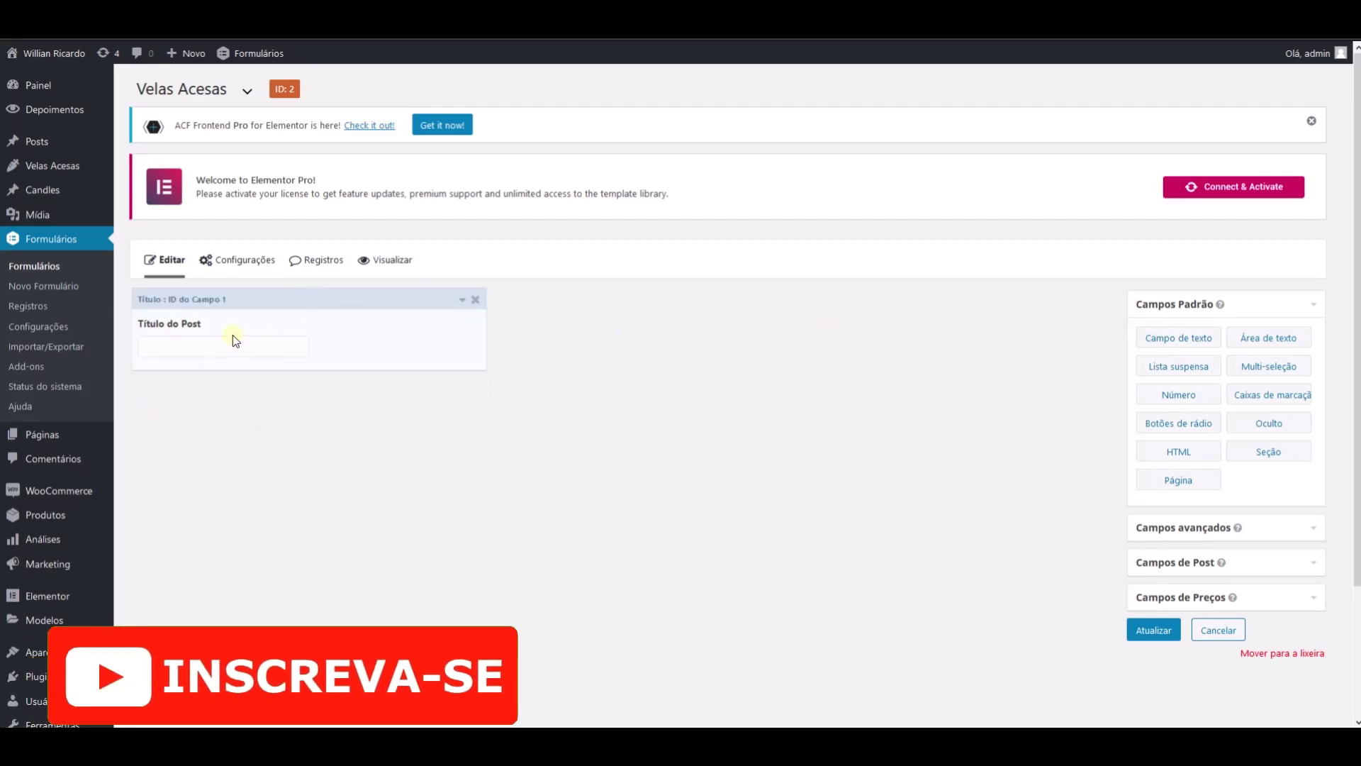
Step: Add a custom post field (Campo Personalizado) to the form below the Título do Post field
{"action": "left_click", "coordinate": [1306, 301]}
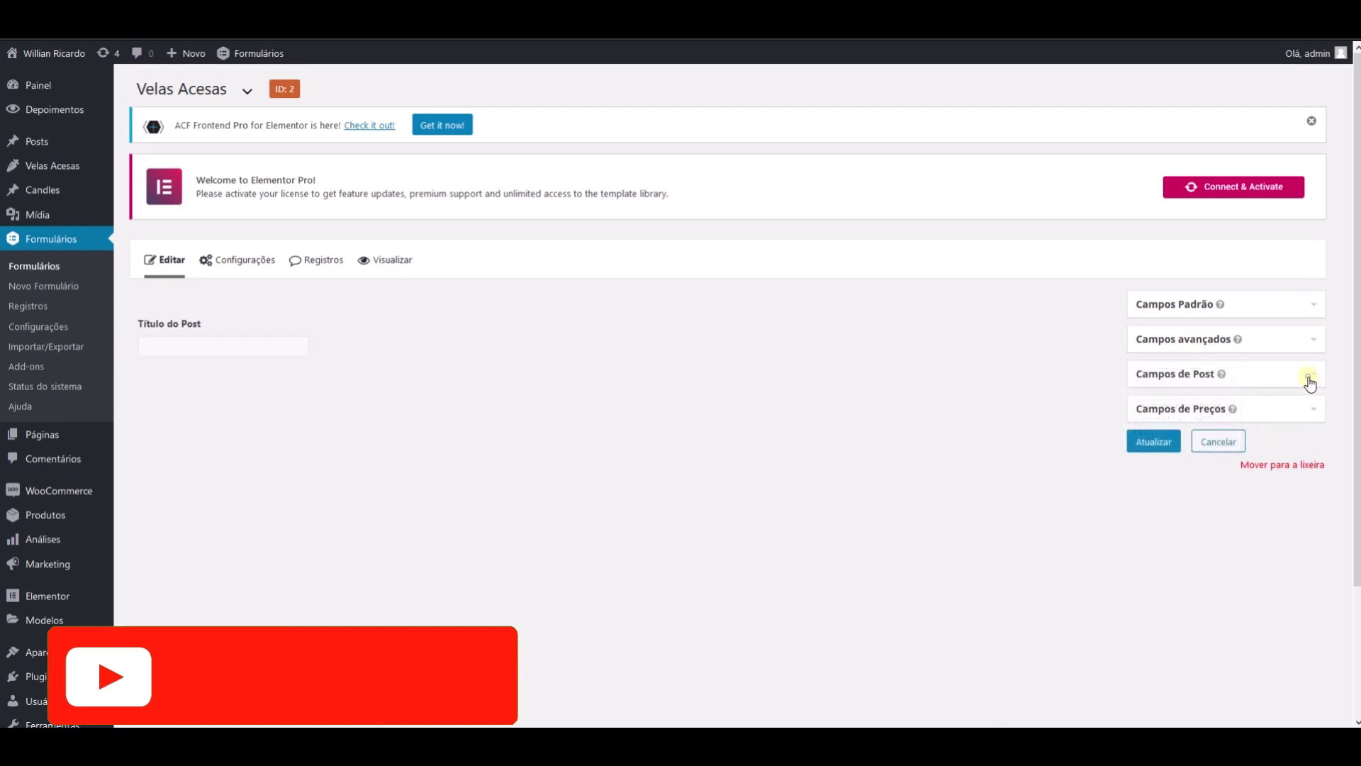
{"action": "left_click", "coordinate": [1307, 377]}
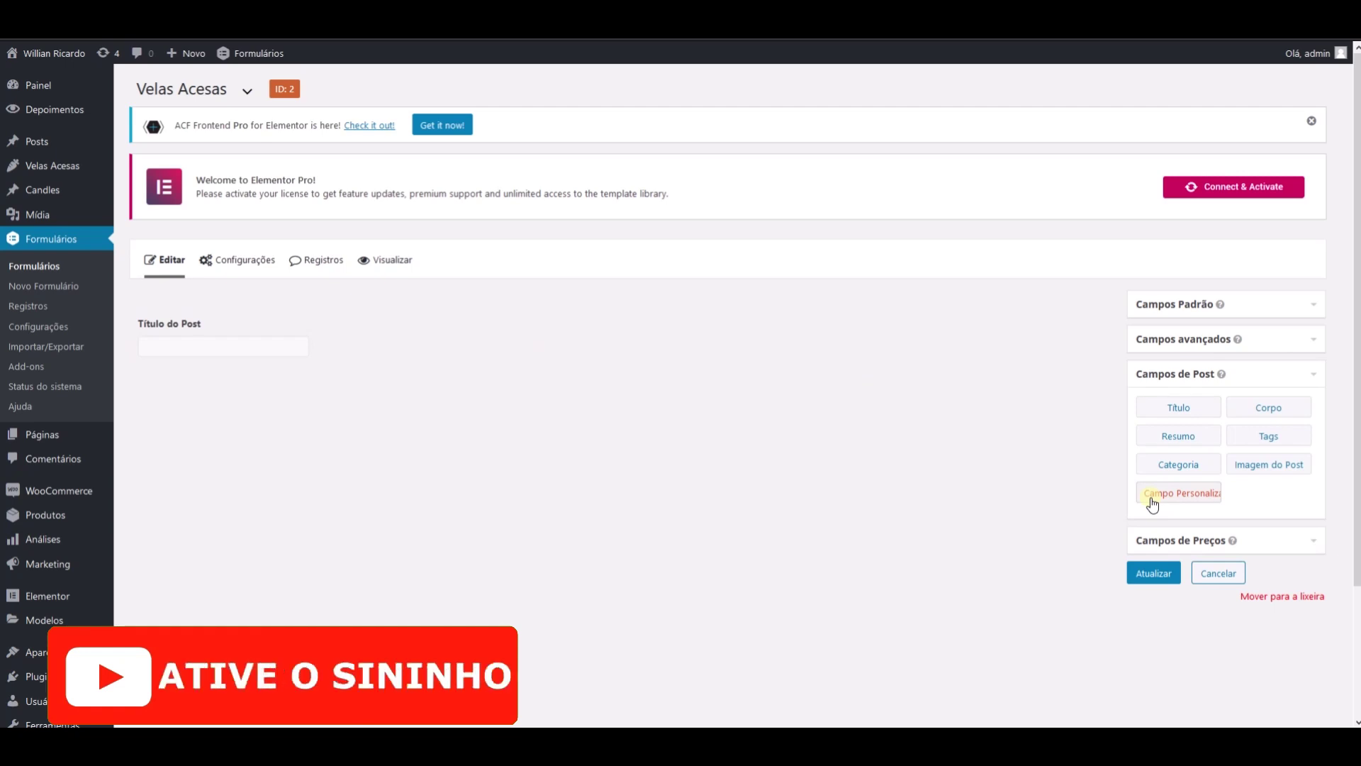
{"action": "left_click_drag", "start_coordinate": [1149, 497], "coordinate": [177, 395]}
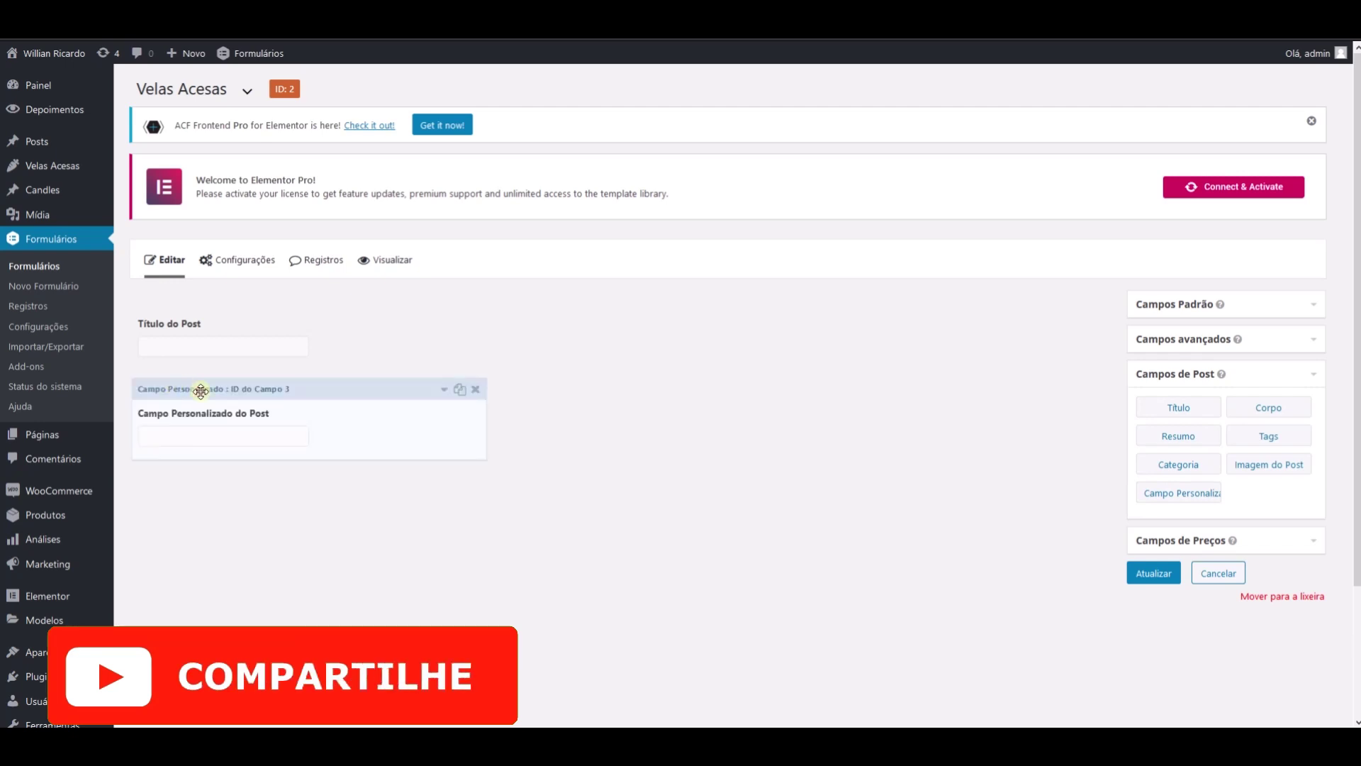
Step: Label the new custom field Data and set its field type to Data
{"action": "left_click", "coordinate": [201, 388]}
{"action": "left_click", "coordinate": [296, 529]}
{"action": "key", "text": "ctrl+a"}
{"action": "type", "text": "Data"}
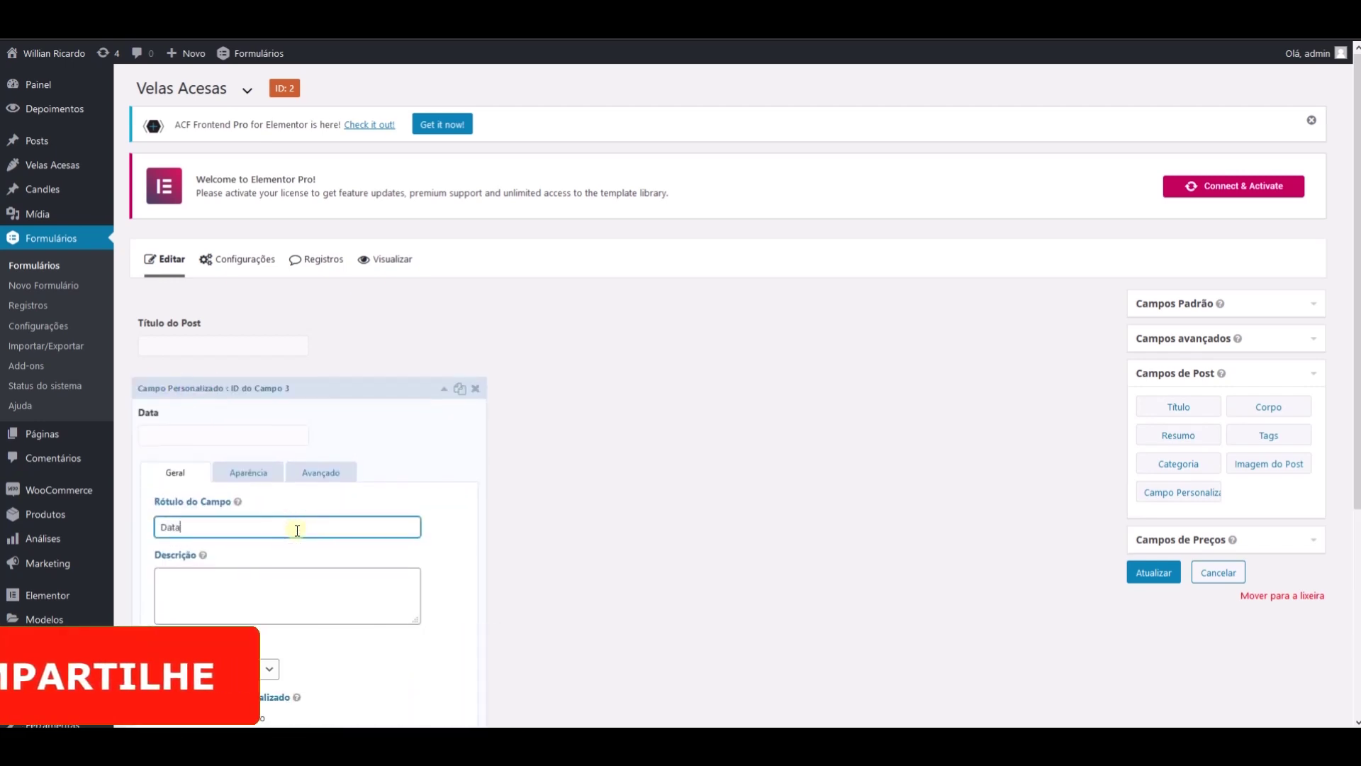
{"action": "scroll", "coordinate": [258, 437], "scroll_direction": "down", "scroll_amount": 4}
{"action": "left_click", "coordinate": [252, 381]}
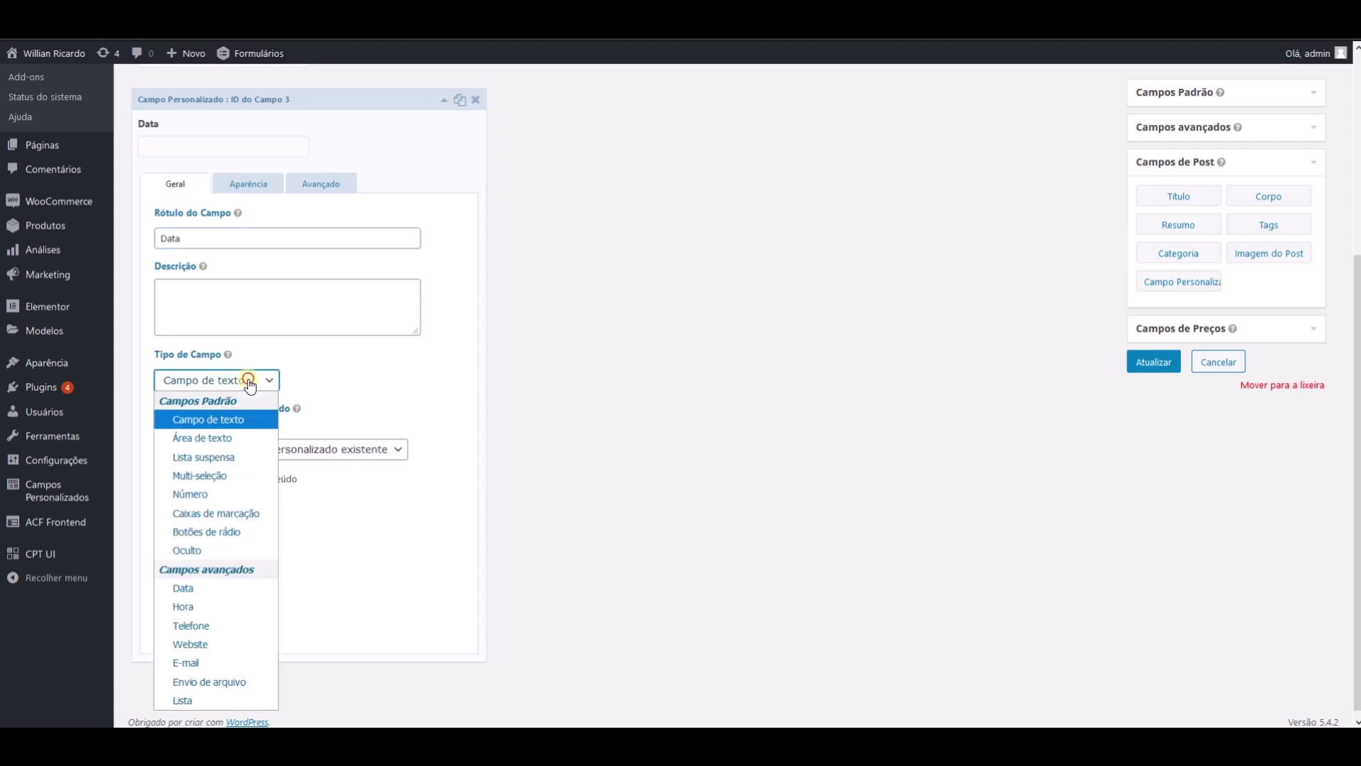
{"action": "left_click", "coordinate": [201, 589]}
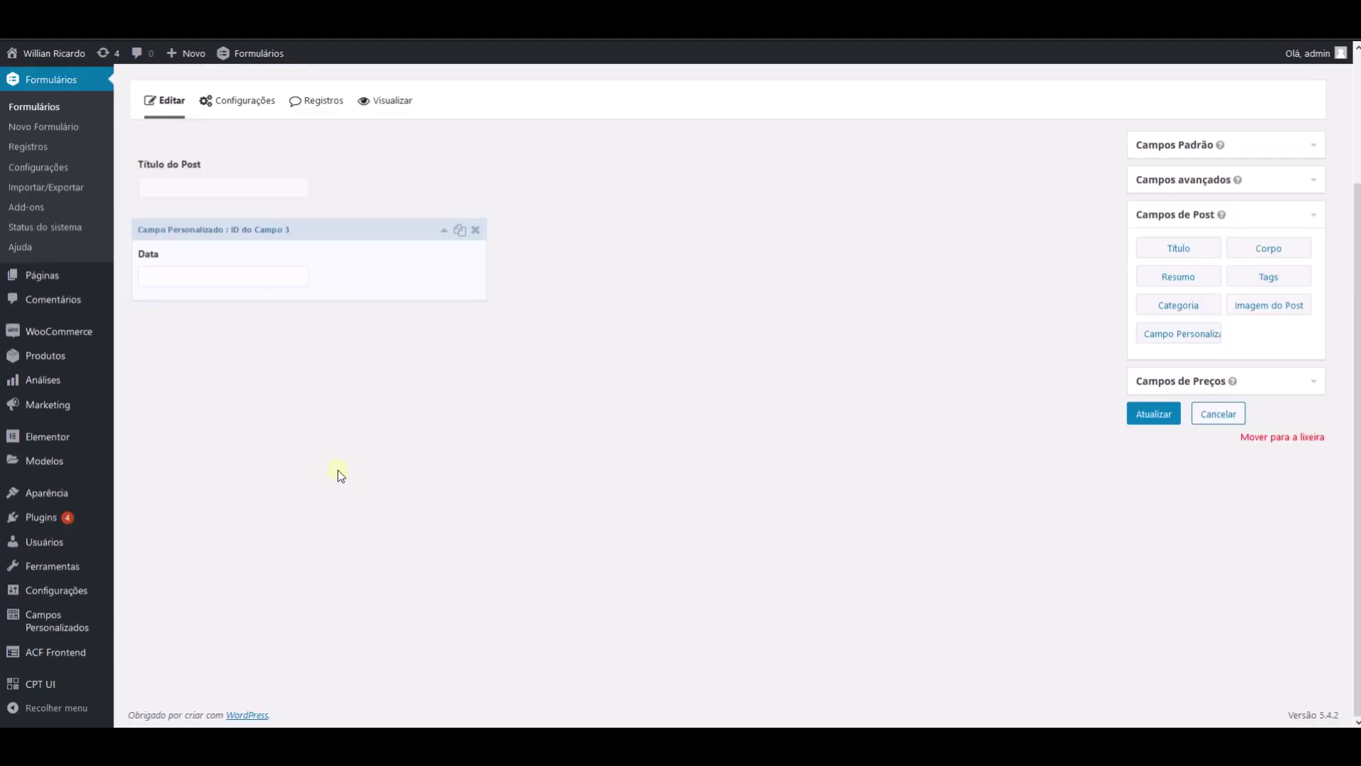
Step: Link the form's Data field to the existing custom field named data
{"action": "scroll", "coordinate": [339, 431], "scroll_direction": "down", "scroll_amount": 2}
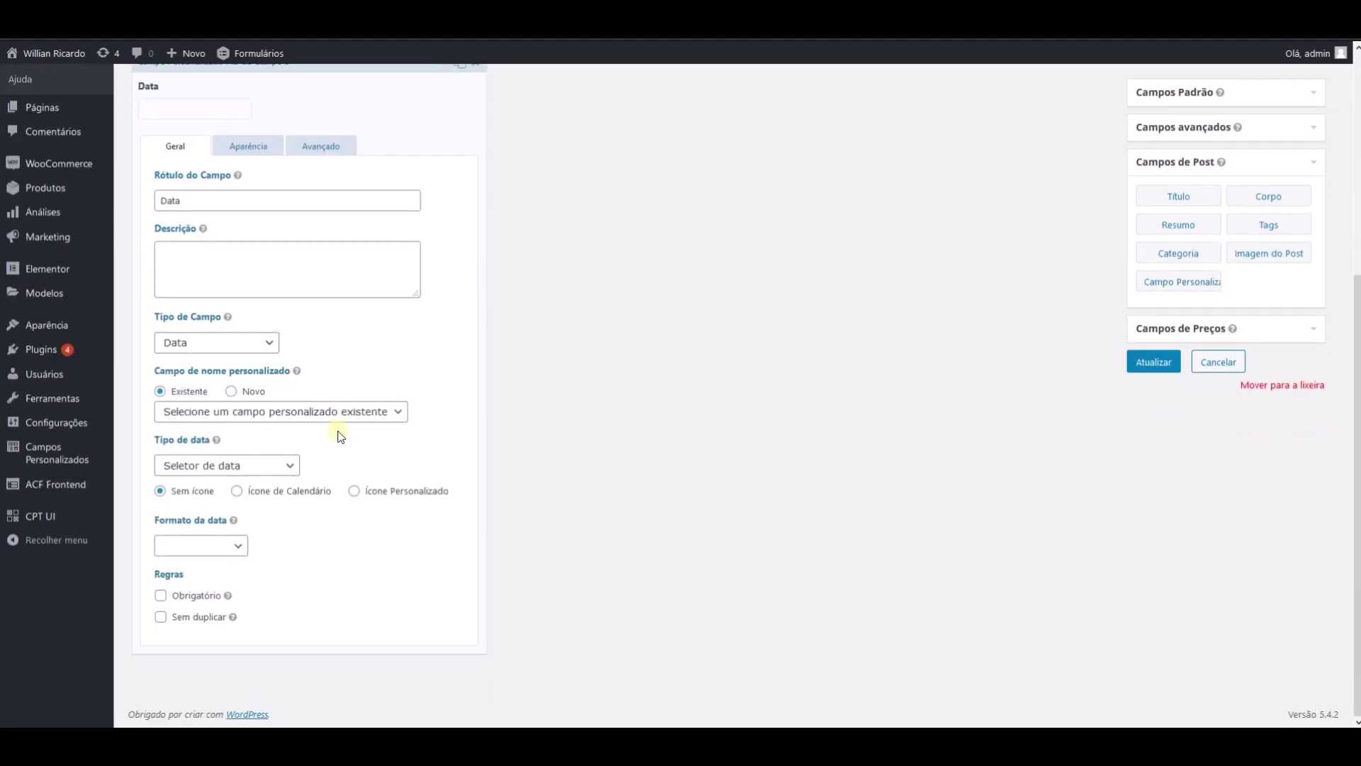
{"action": "left_click", "coordinate": [239, 412]}
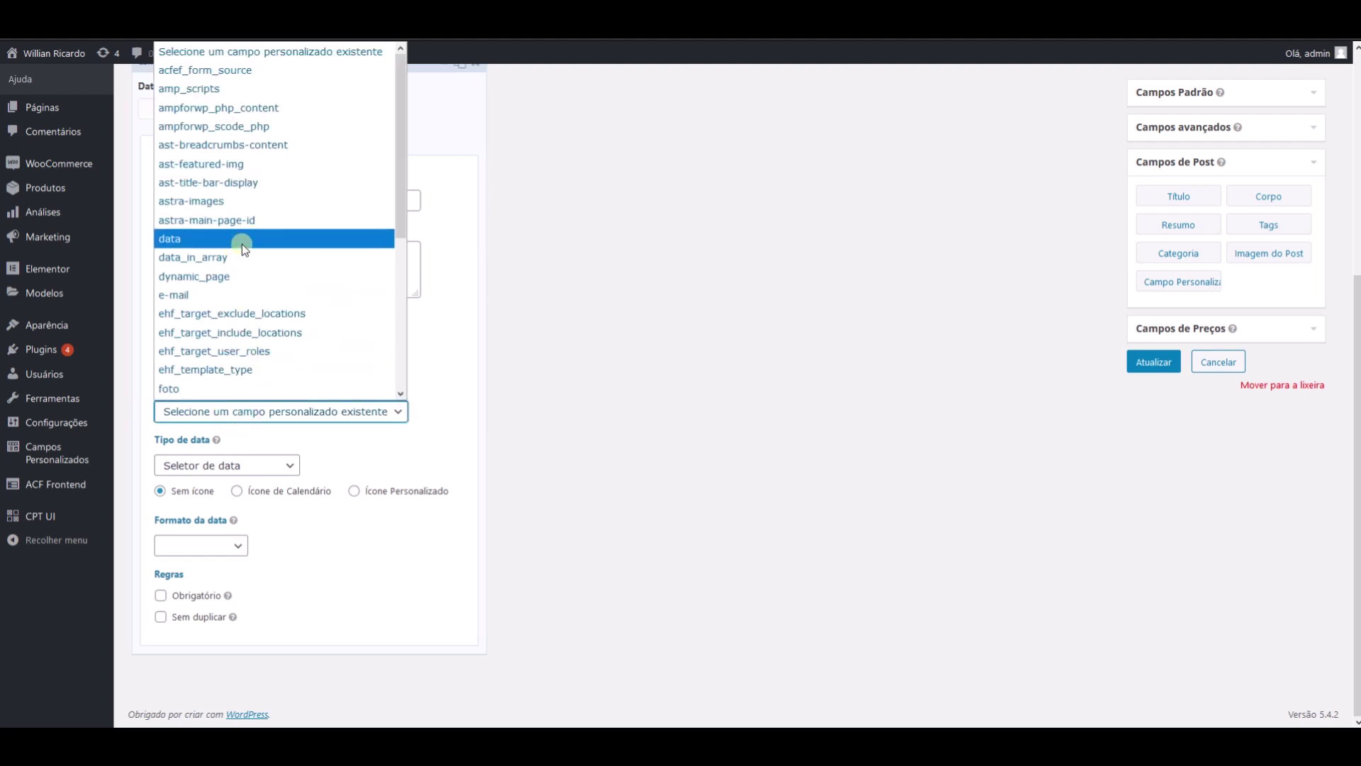
{"action": "left_click", "coordinate": [183, 241]}
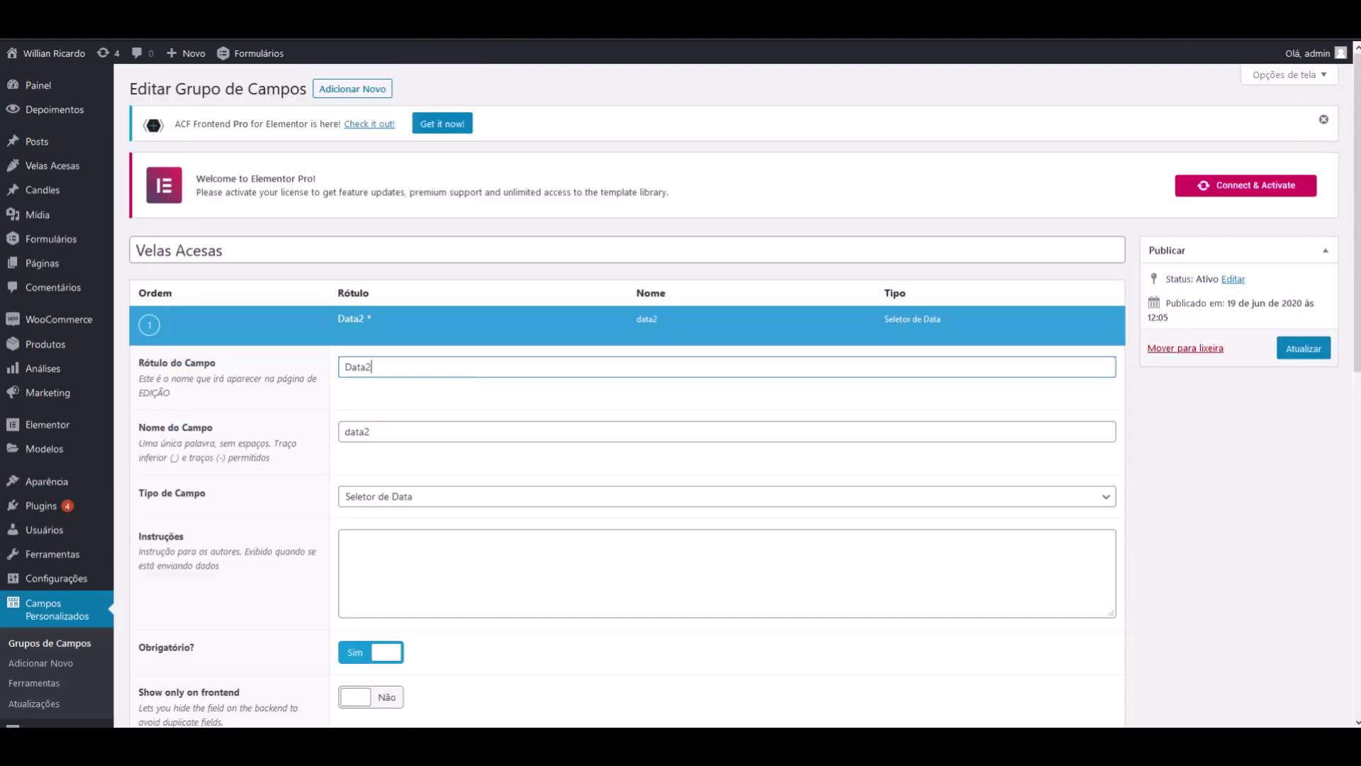
Step: In the Velas Acesas ACF field group, change the Data2 field's label to Data and its field name to data
{"action": "mouse_move", "coordinate": [444, 313]}
{"action": "key", "text": "BackSpace"}
{"action": "scroll", "coordinate": [425, 340], "scroll_direction": "down", "scroll_amount": 3}
{"action": "scroll", "coordinate": [407, 334], "scroll_direction": "up", "scroll_amount": 3}
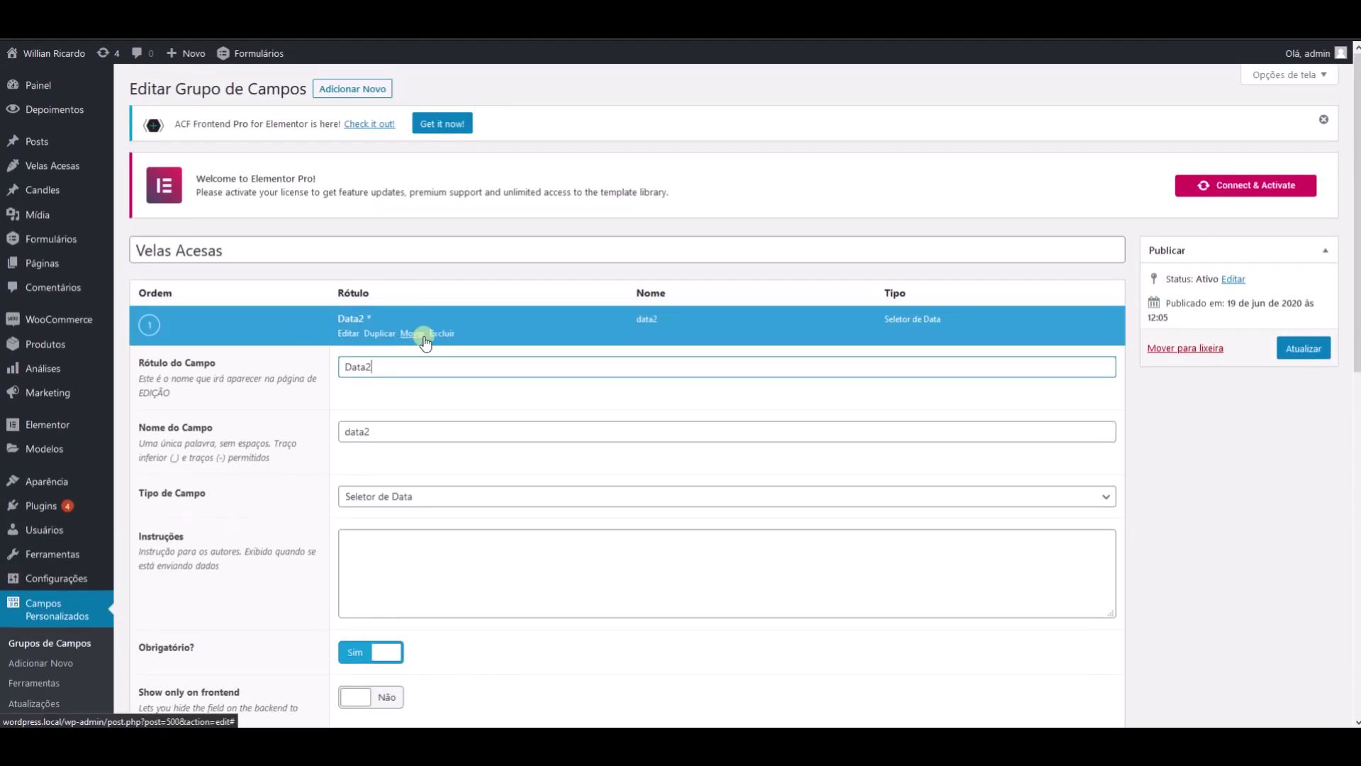
{"action": "key", "text": "Tab"}
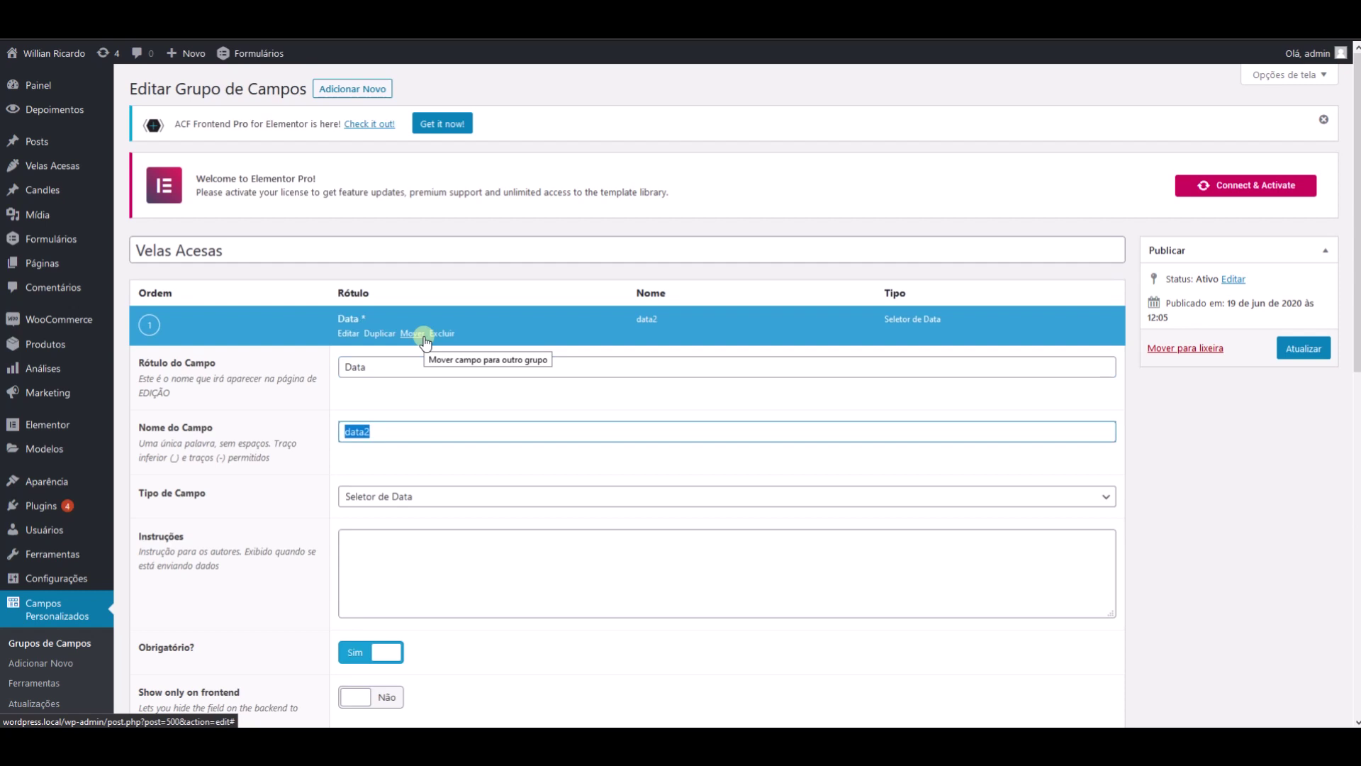
{"action": "key", "text": "End"}
{"action": "key", "text": "BackSpace"}
{"action": "key", "text": "shift+Tab"}
{"action": "key", "text": "End"}
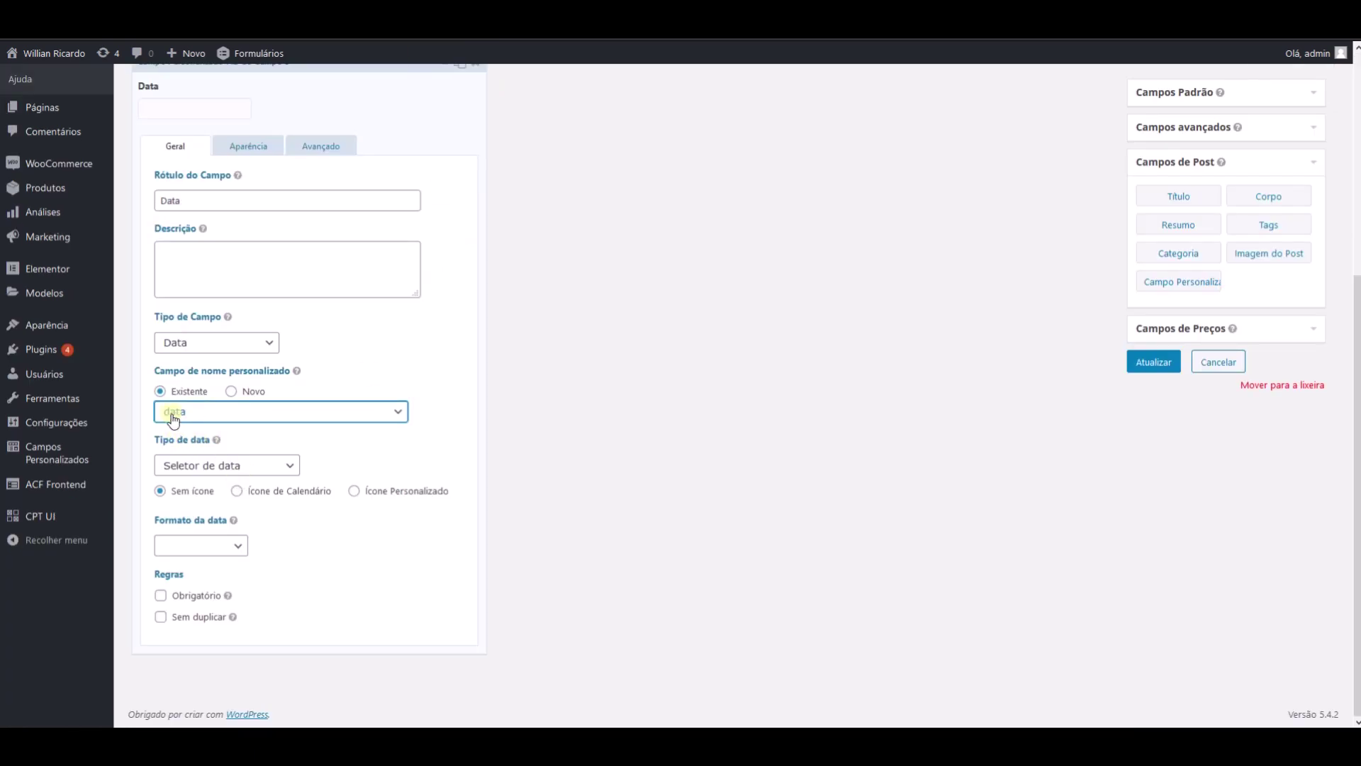
Step: Set the form's Data field to Seletor de data with a calendar icon and dd/mm/yyyy format, and collapse its settings
{"action": "left_click", "coordinate": [228, 465]}
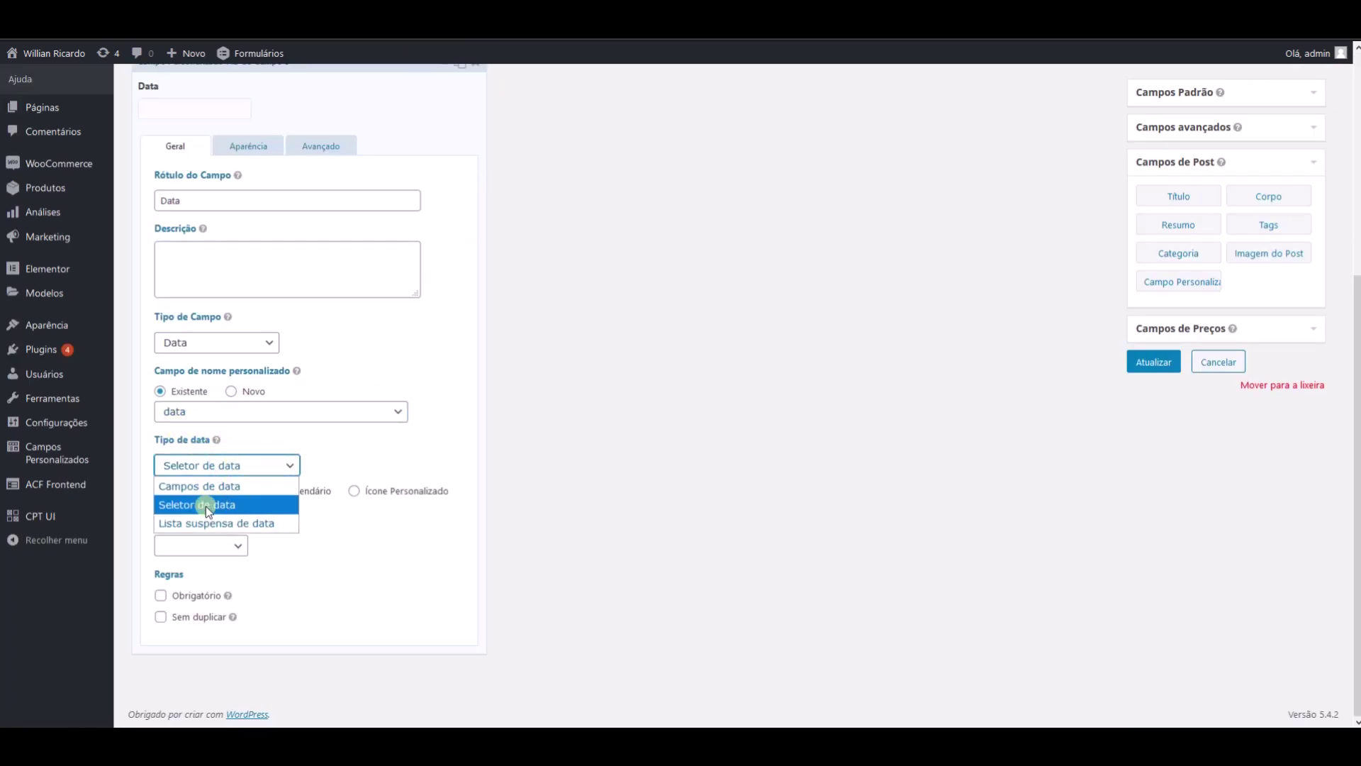
{"action": "left_click", "coordinate": [183, 507]}
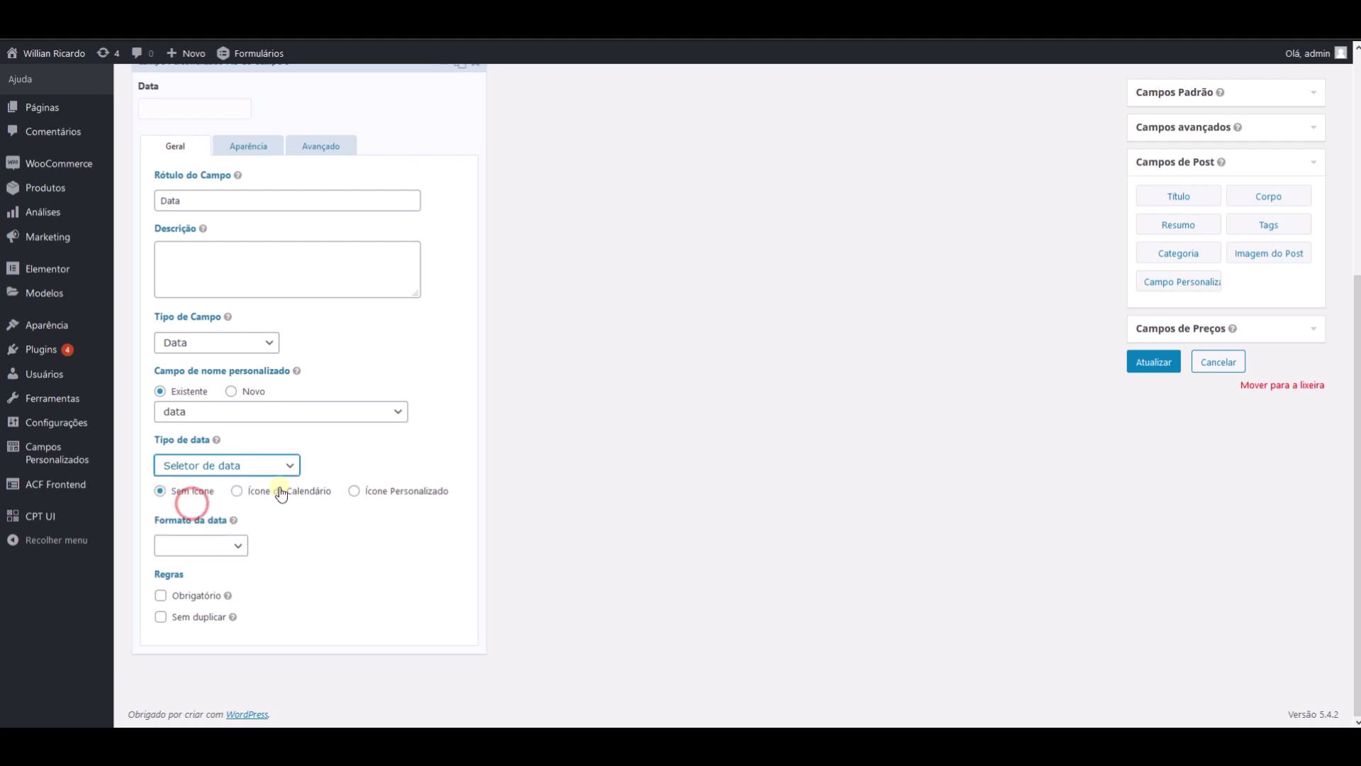
{"action": "left_click", "coordinate": [238, 493]}
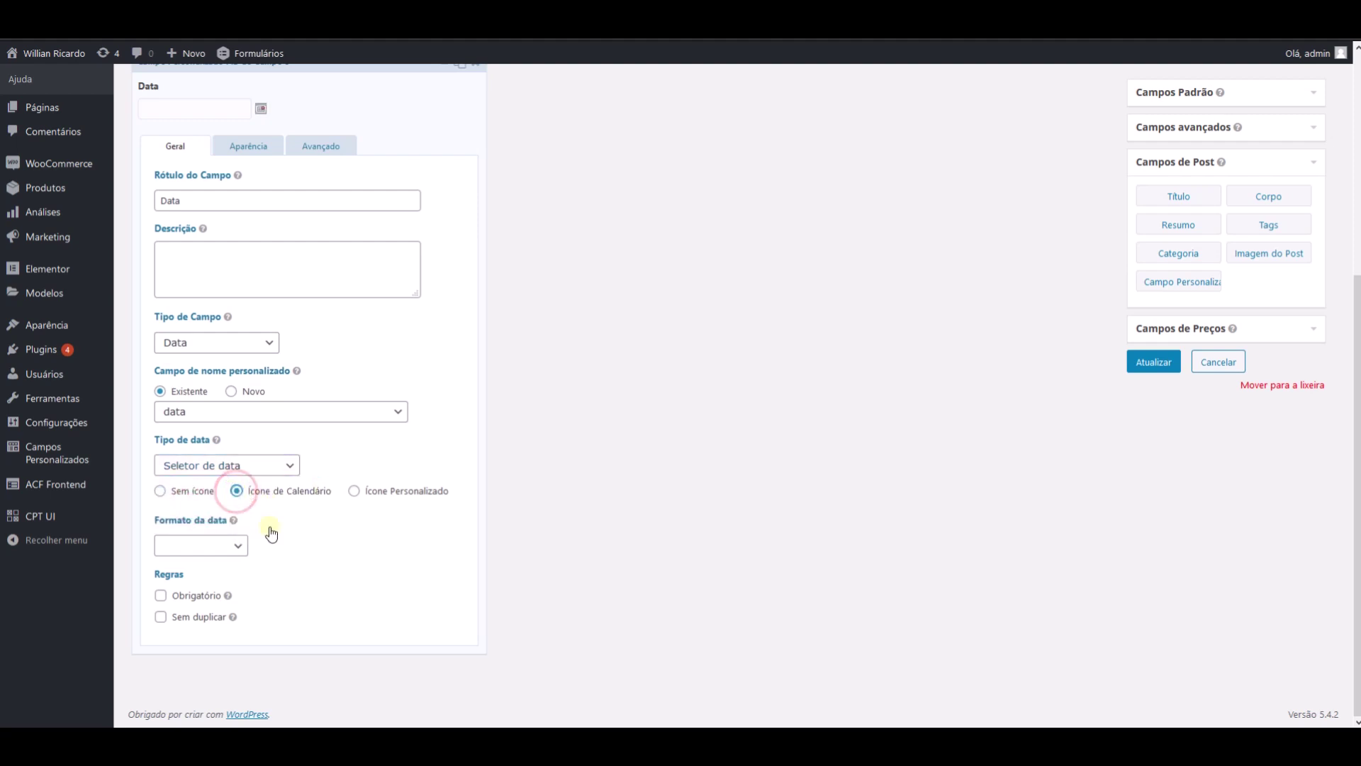
{"action": "left_click", "coordinate": [198, 549]}
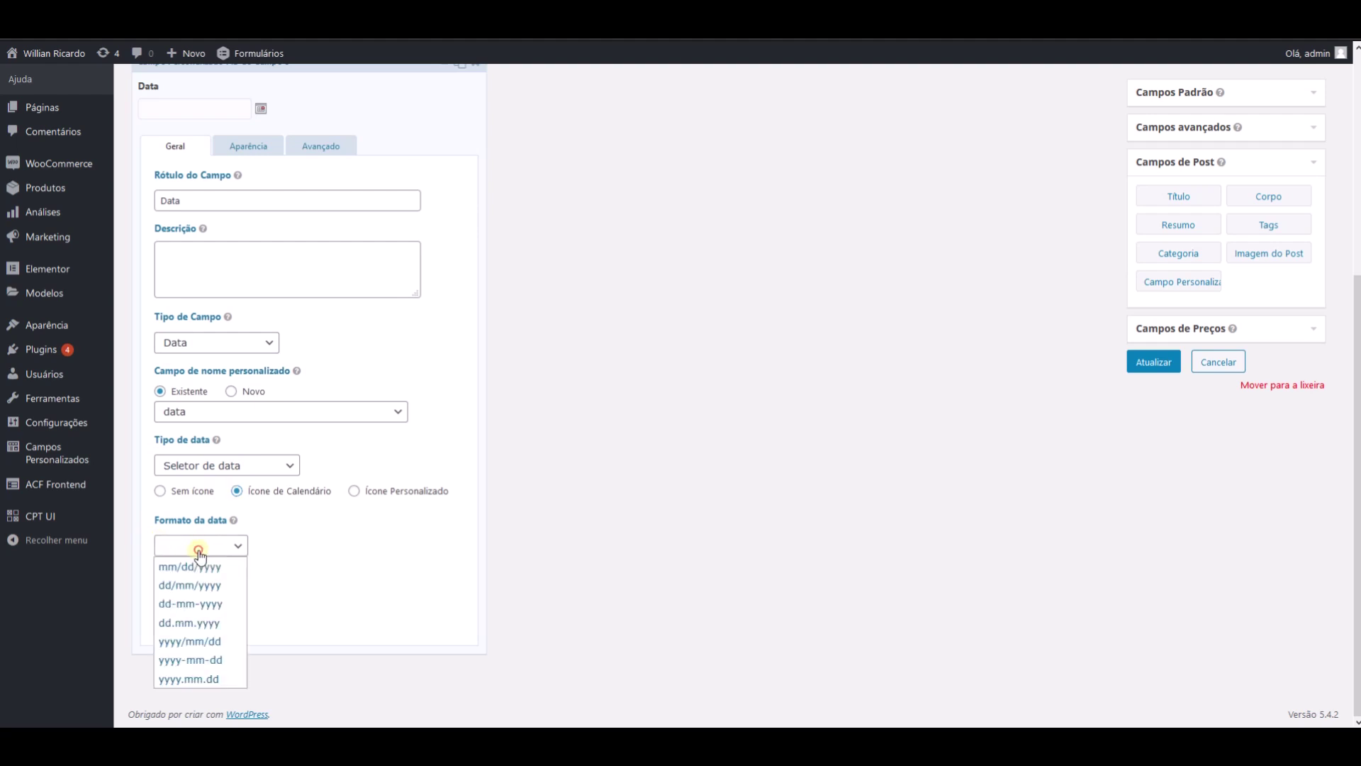
{"action": "left_click", "coordinate": [177, 590]}
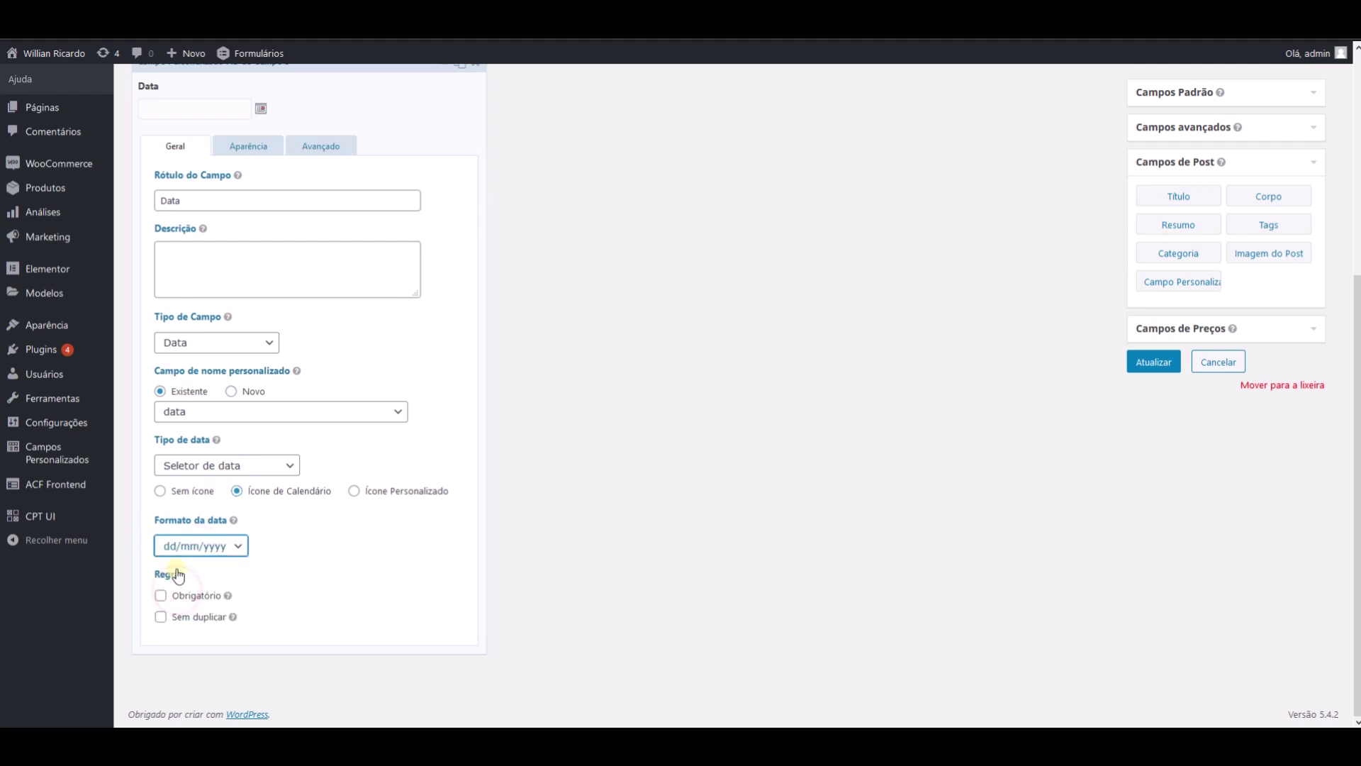
{"action": "left_click", "coordinate": [228, 599]}
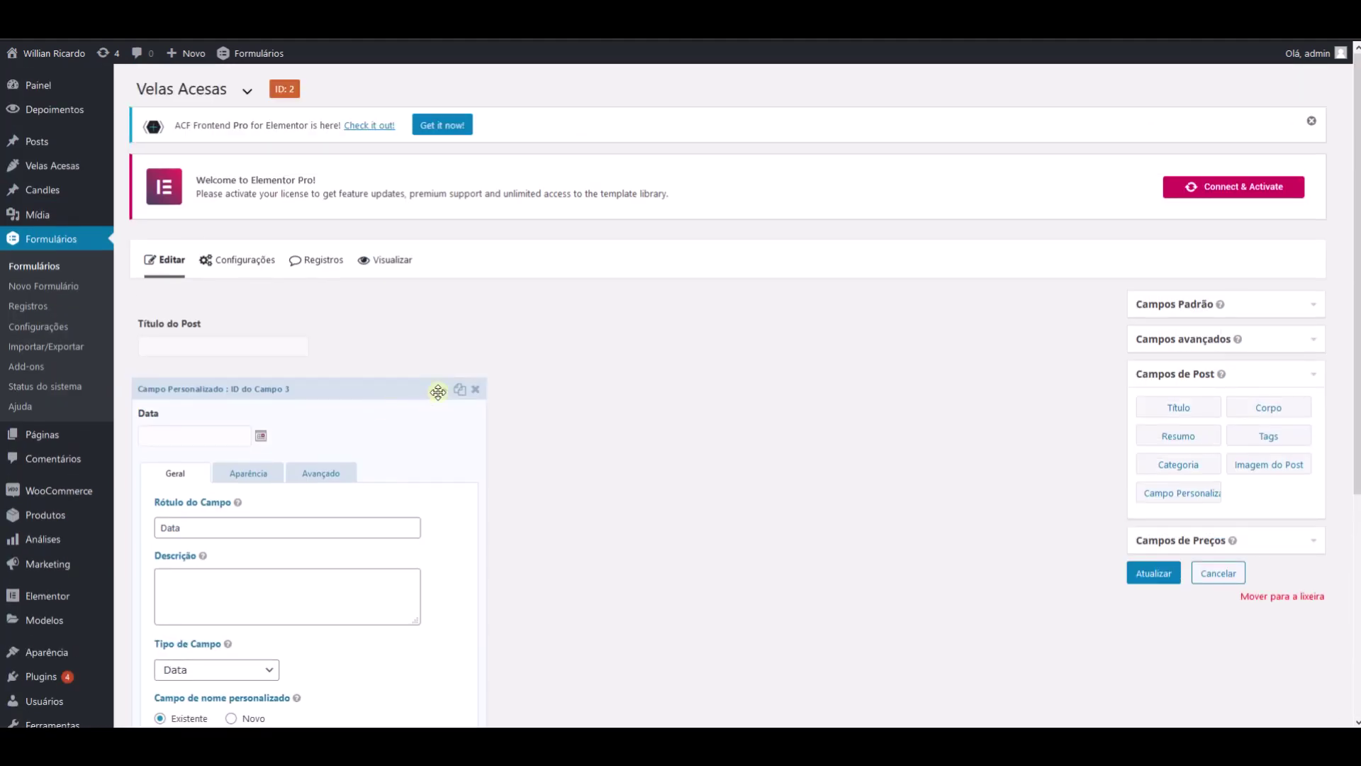
{"action": "left_click", "coordinate": [436, 388]}
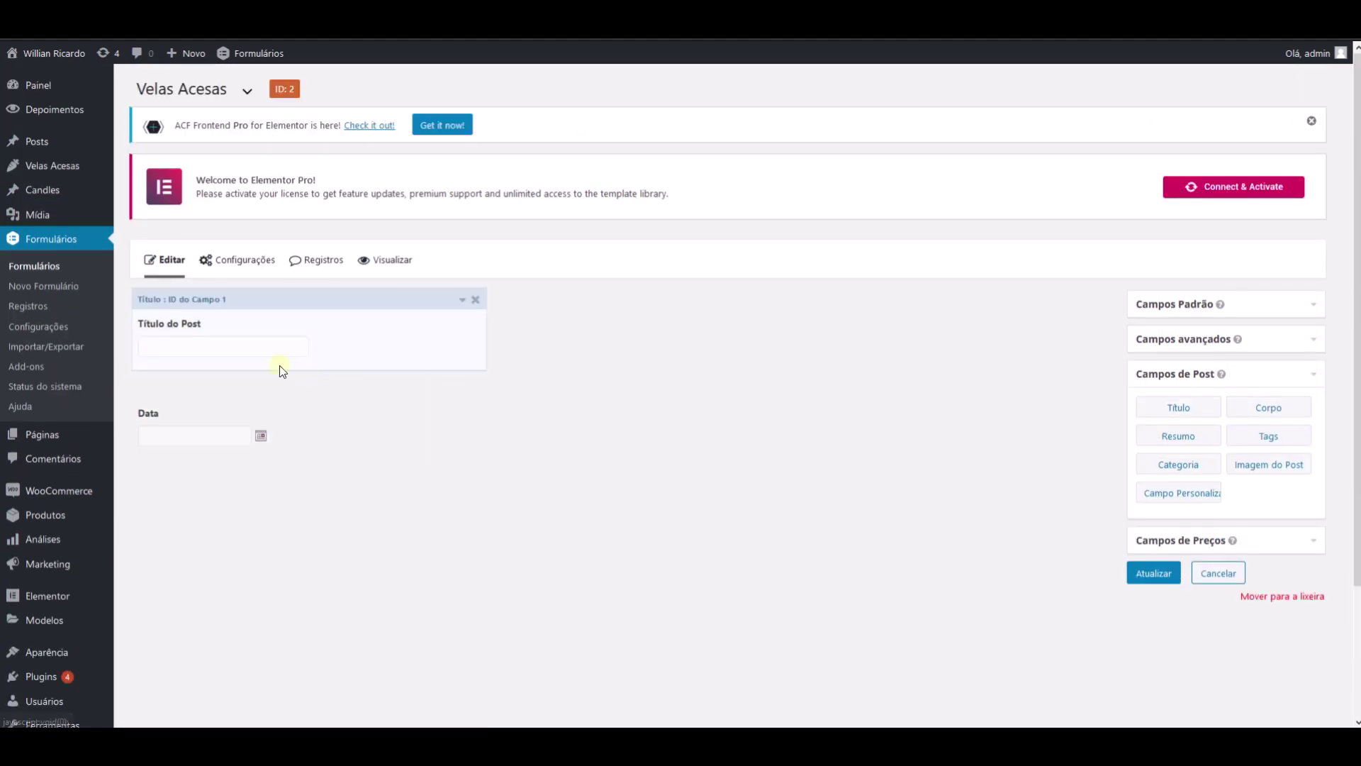
Step: Open the general settings of the Título do Post field
{"action": "left_click", "coordinate": [258, 303]}
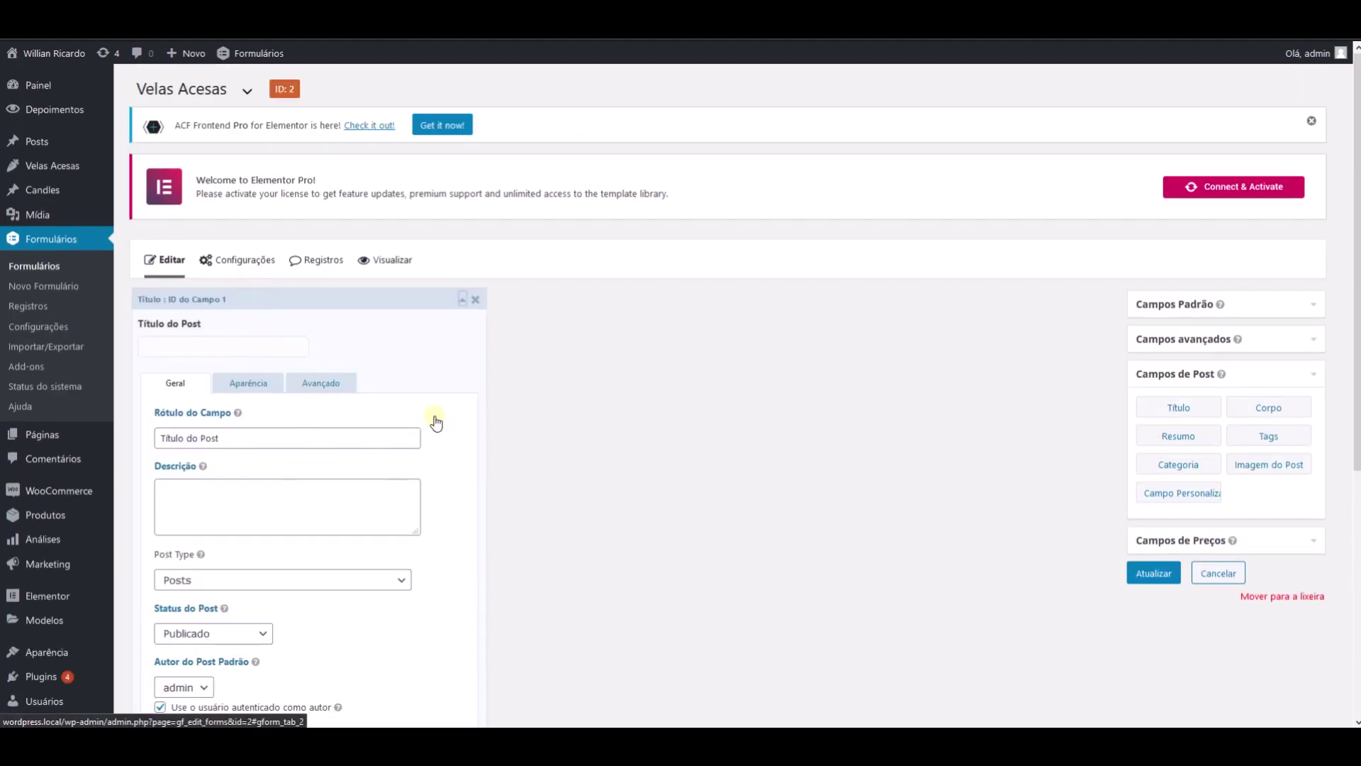
{"action": "scroll", "coordinate": [433, 422], "scroll_direction": "down", "scroll_amount": 4}
{"action": "scroll", "coordinate": [425, 390], "scroll_direction": "down", "scroll_amount": 1}
{"action": "scroll", "coordinate": [418, 364], "scroll_direction": "up", "scroll_amount": 1}
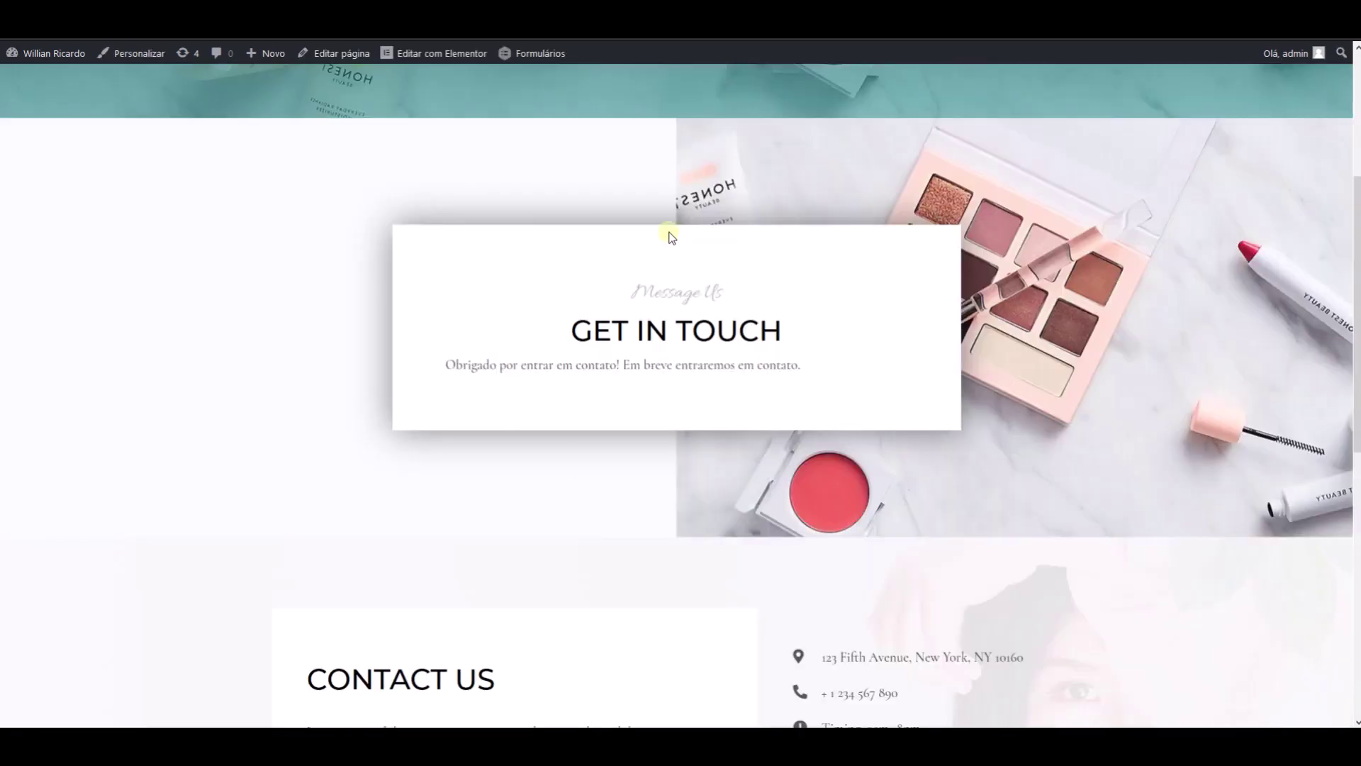
Step: Reload the site's contact page, resending the previously submitted form data
{"action": "key", "text": "F5"}
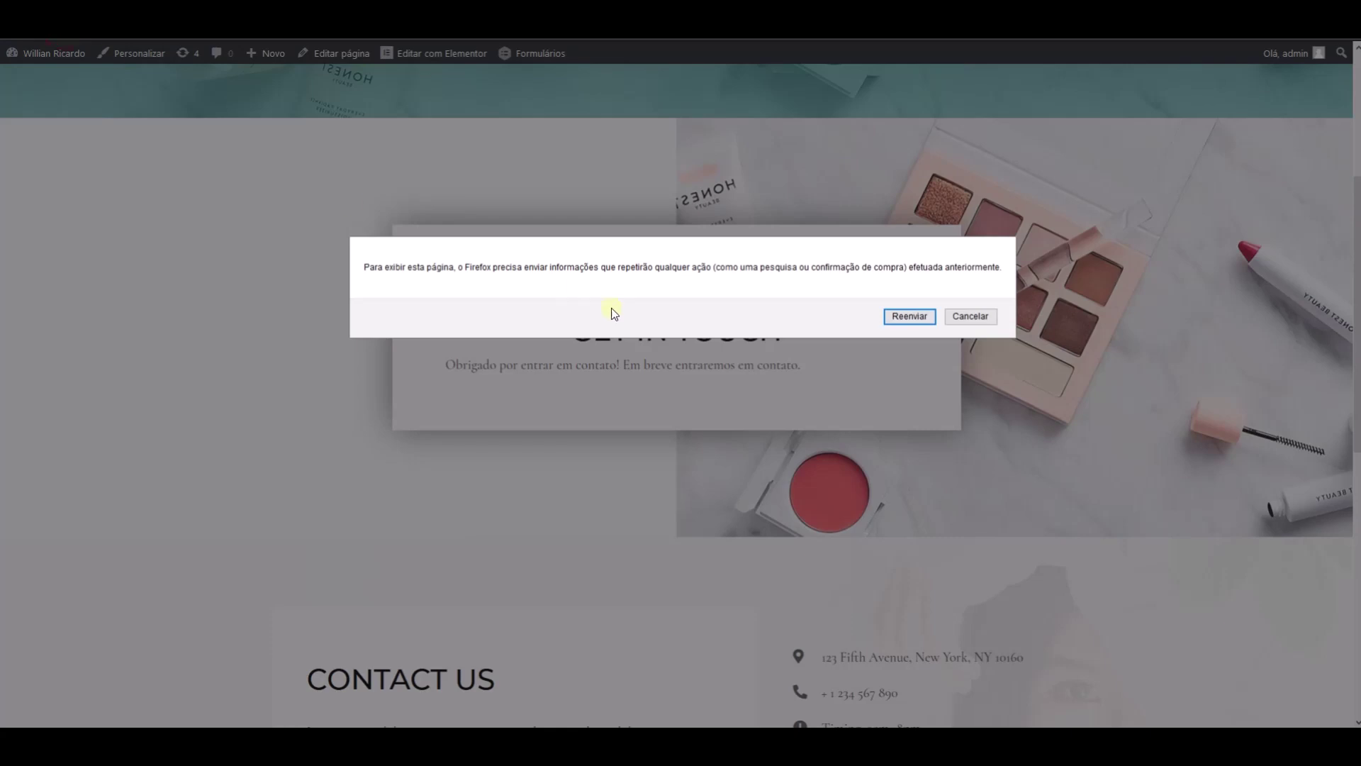
{"action": "left_click", "coordinate": [897, 314]}
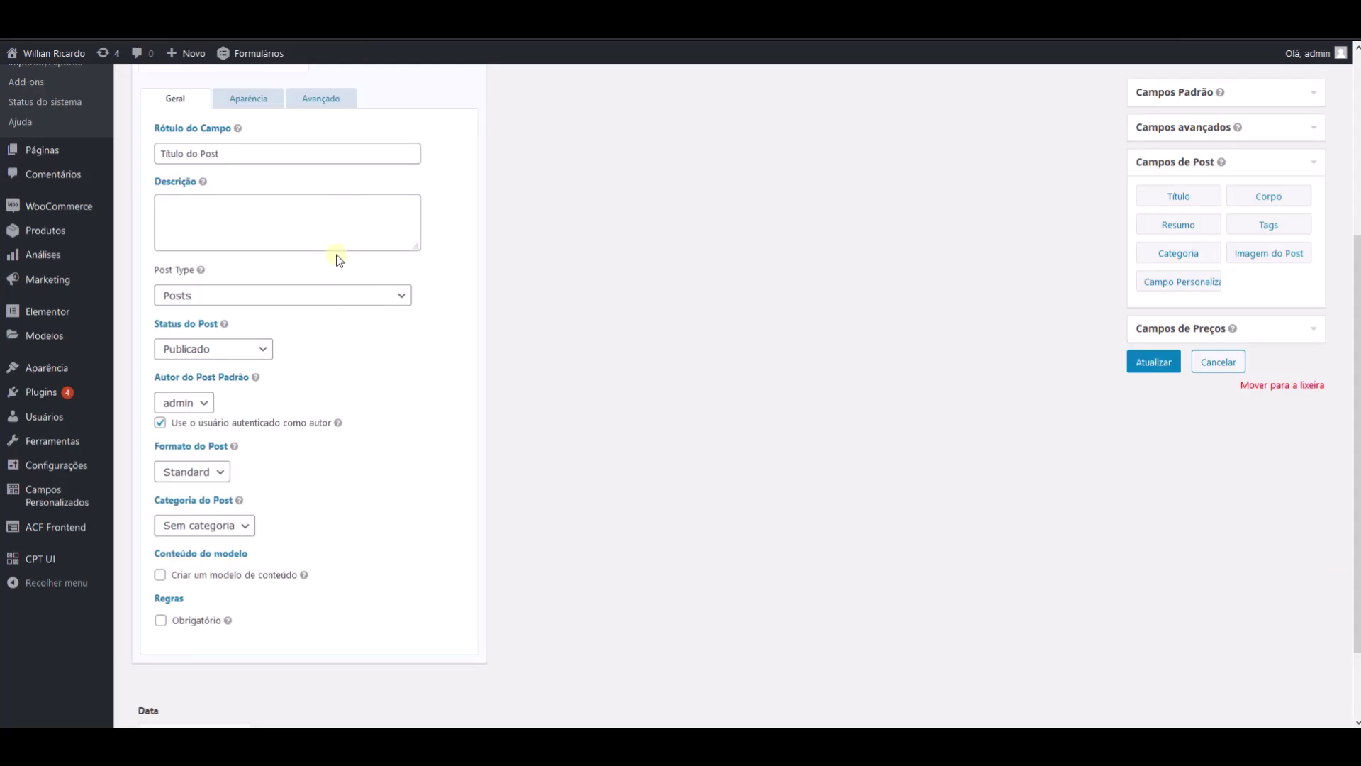
Step: Set the Título do Post field's post type to Velas Acesas, status to Rascunho and default author to admin
{"action": "left_click", "coordinate": [200, 301]}
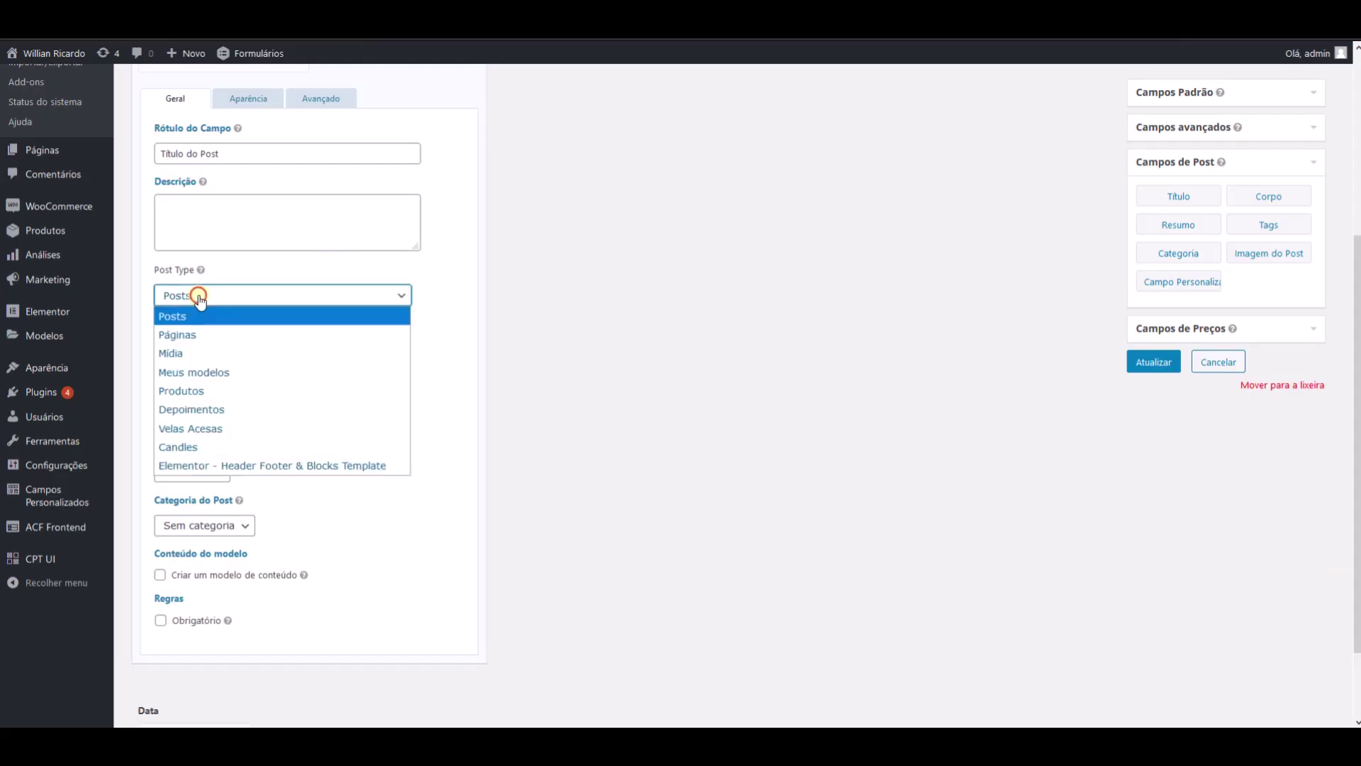
{"action": "left_click", "coordinate": [195, 429]}
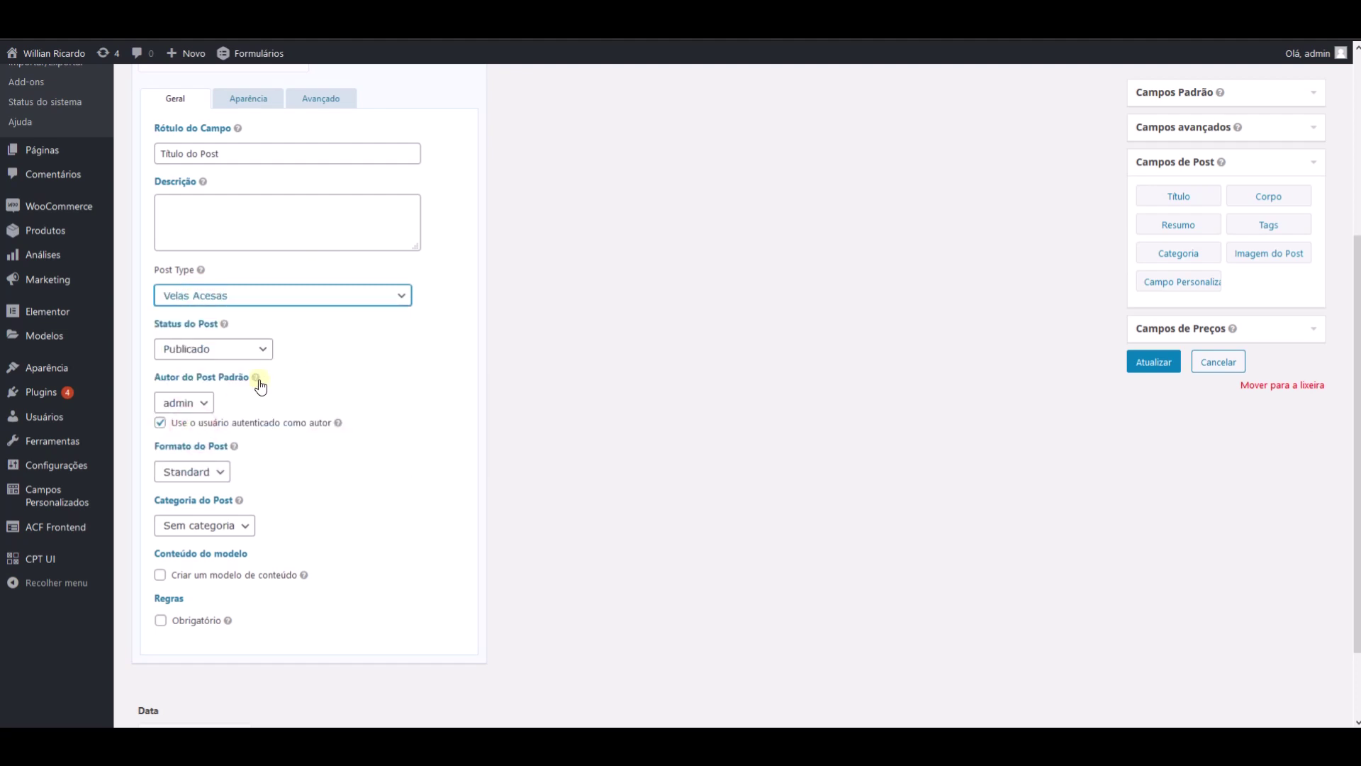
{"action": "left_click", "coordinate": [197, 351]}
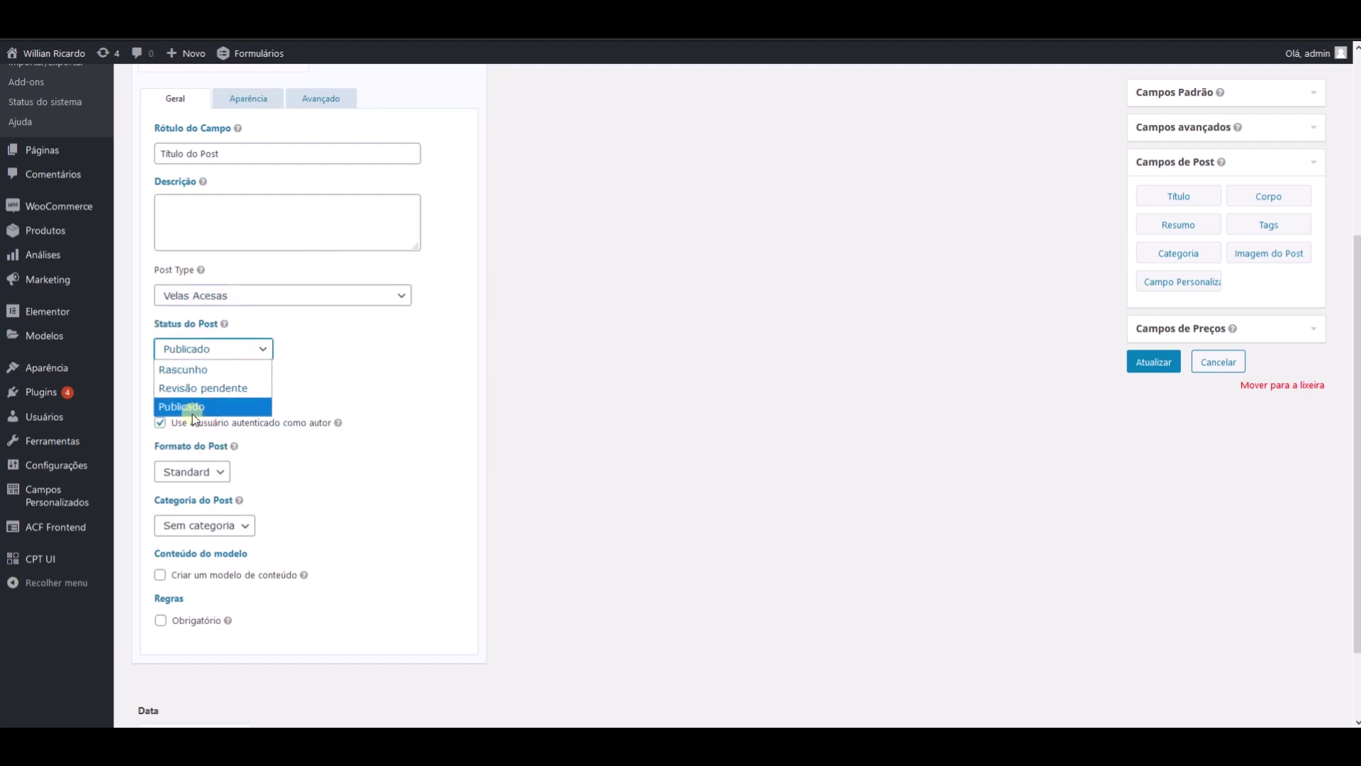
{"action": "left_click", "coordinate": [190, 374]}
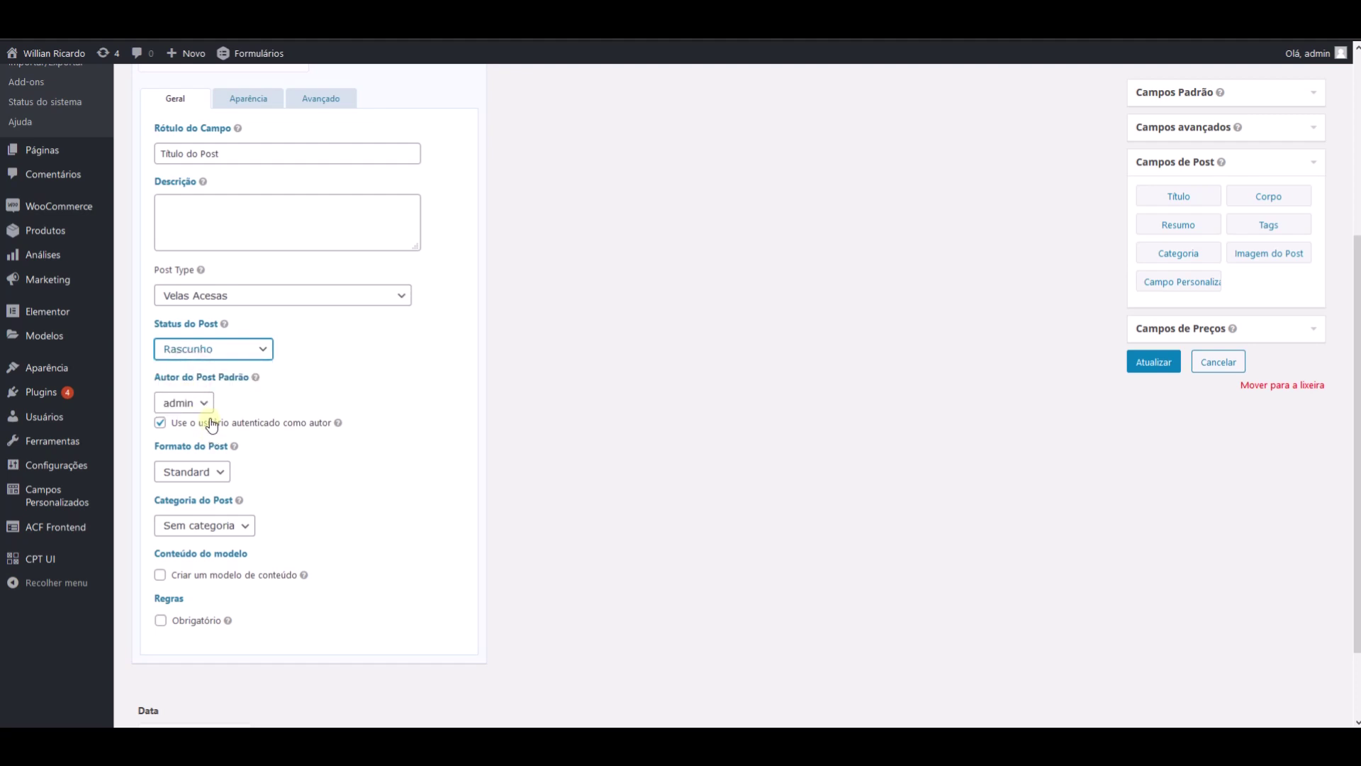
{"action": "left_click", "coordinate": [196, 406]}
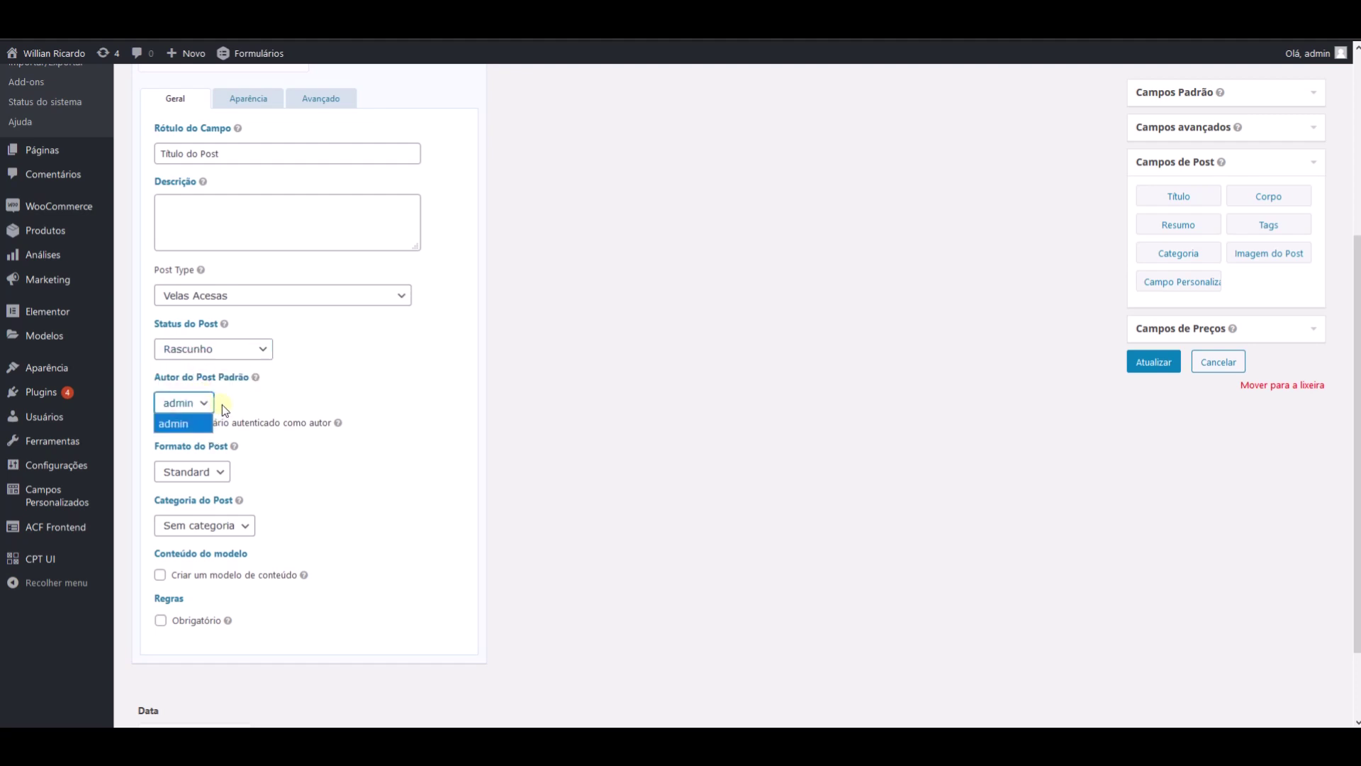
{"action": "left_click", "coordinate": [202, 418]}
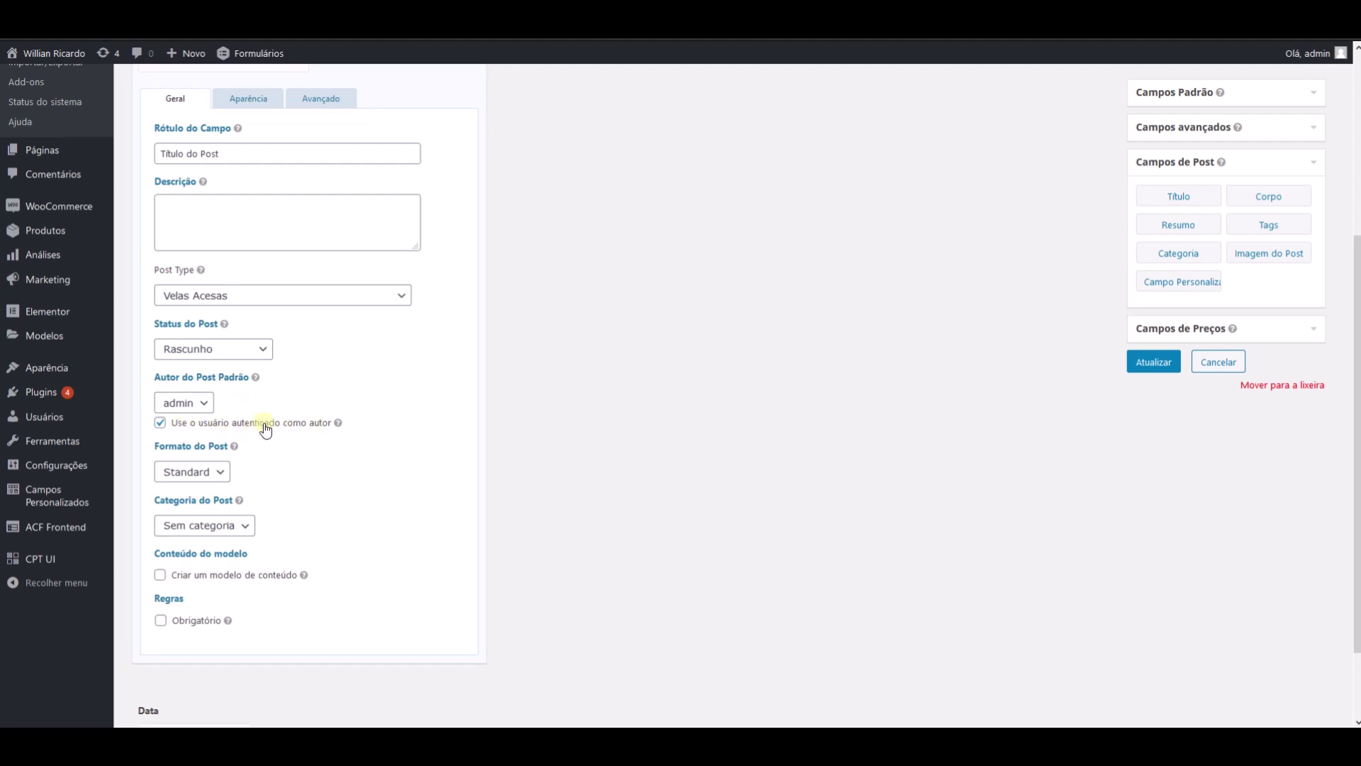
Step: Keep the post format as Standard, set the post category to Velas Acesas, and update the form
{"action": "scroll", "coordinate": [234, 443], "scroll_direction": "down", "scroll_amount": 2}
{"action": "left_click", "coordinate": [217, 380]}
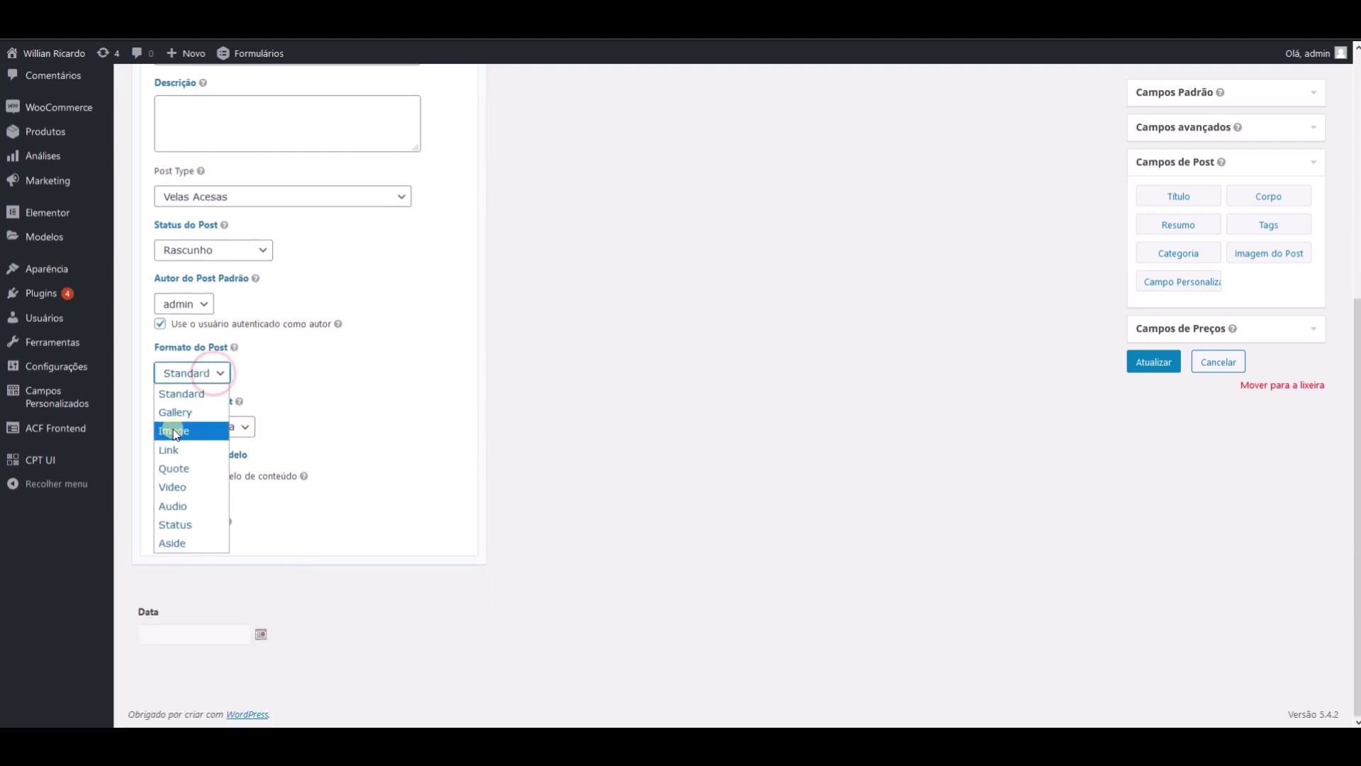
{"action": "left_click", "coordinate": [278, 379]}
{"action": "left_click", "coordinate": [208, 426]}
{"action": "left_click", "coordinate": [188, 464]}
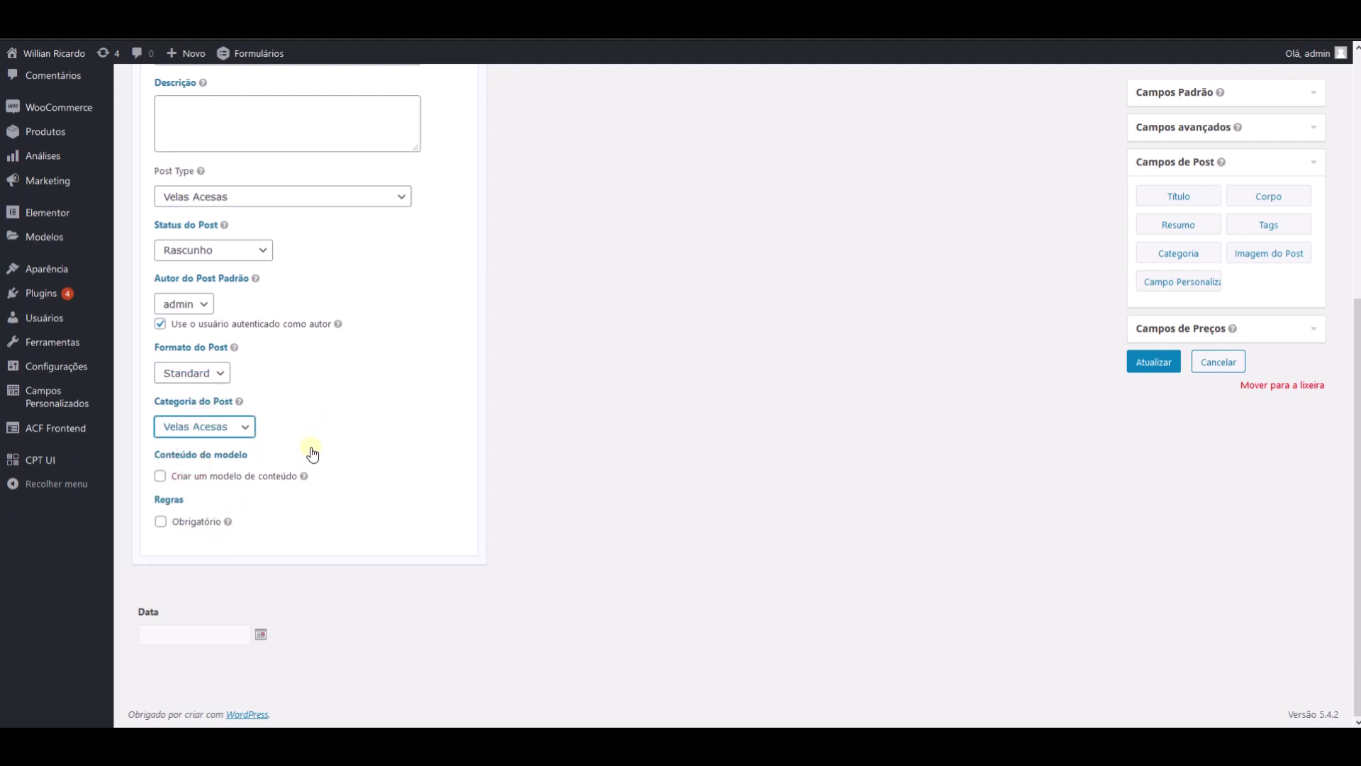
{"action": "left_click", "coordinate": [1153, 352]}
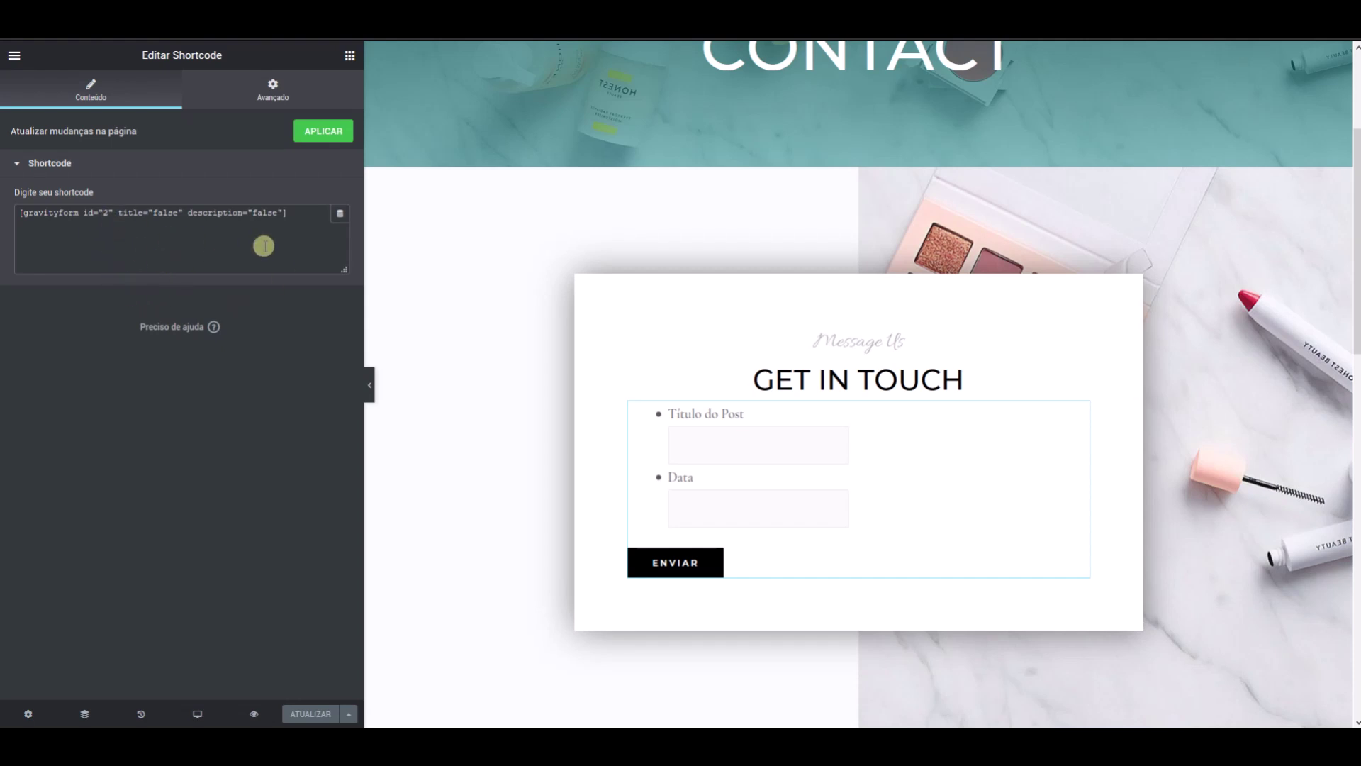
{"action": "left_click", "coordinate": [350, 56]}
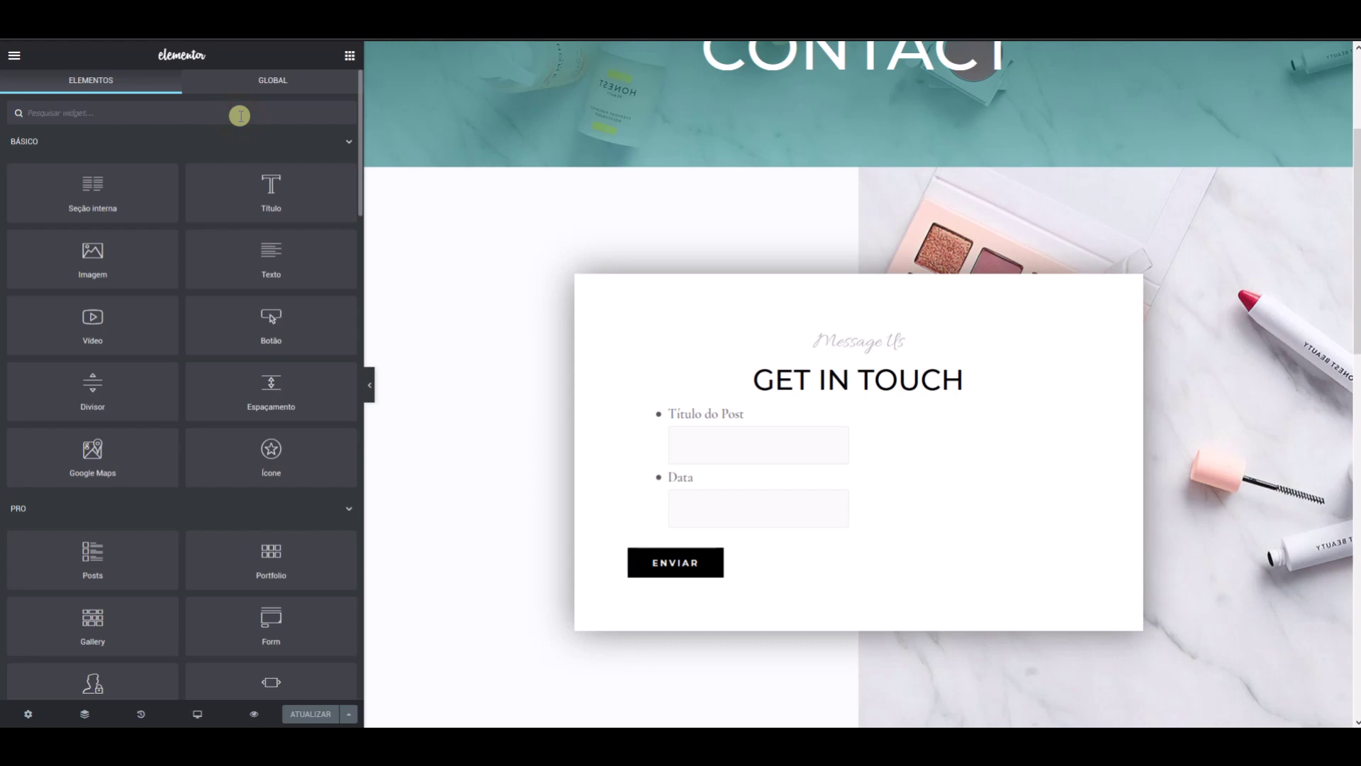
{"action": "left_click_drag", "start_coordinate": [275, 261], "coordinate": [754, 423]}
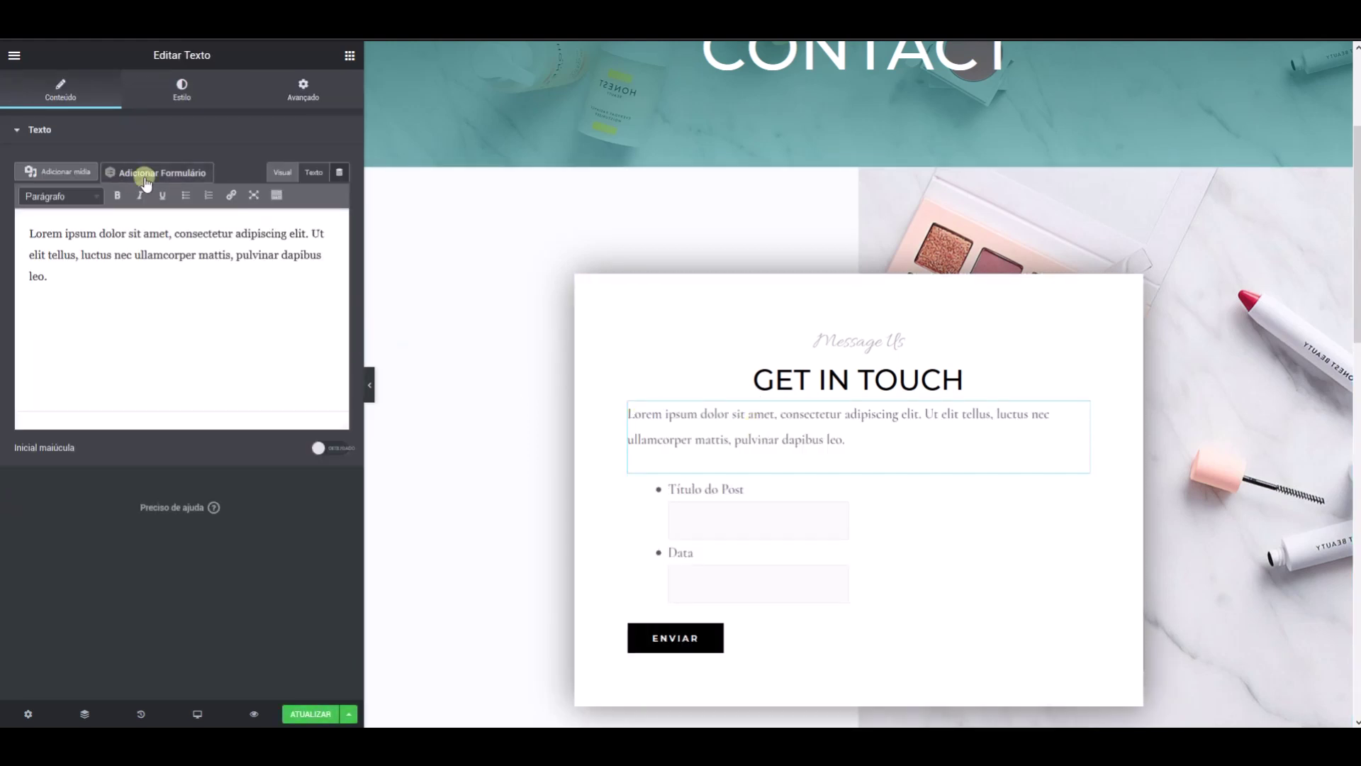
{"action": "left_click", "coordinate": [350, 55]}
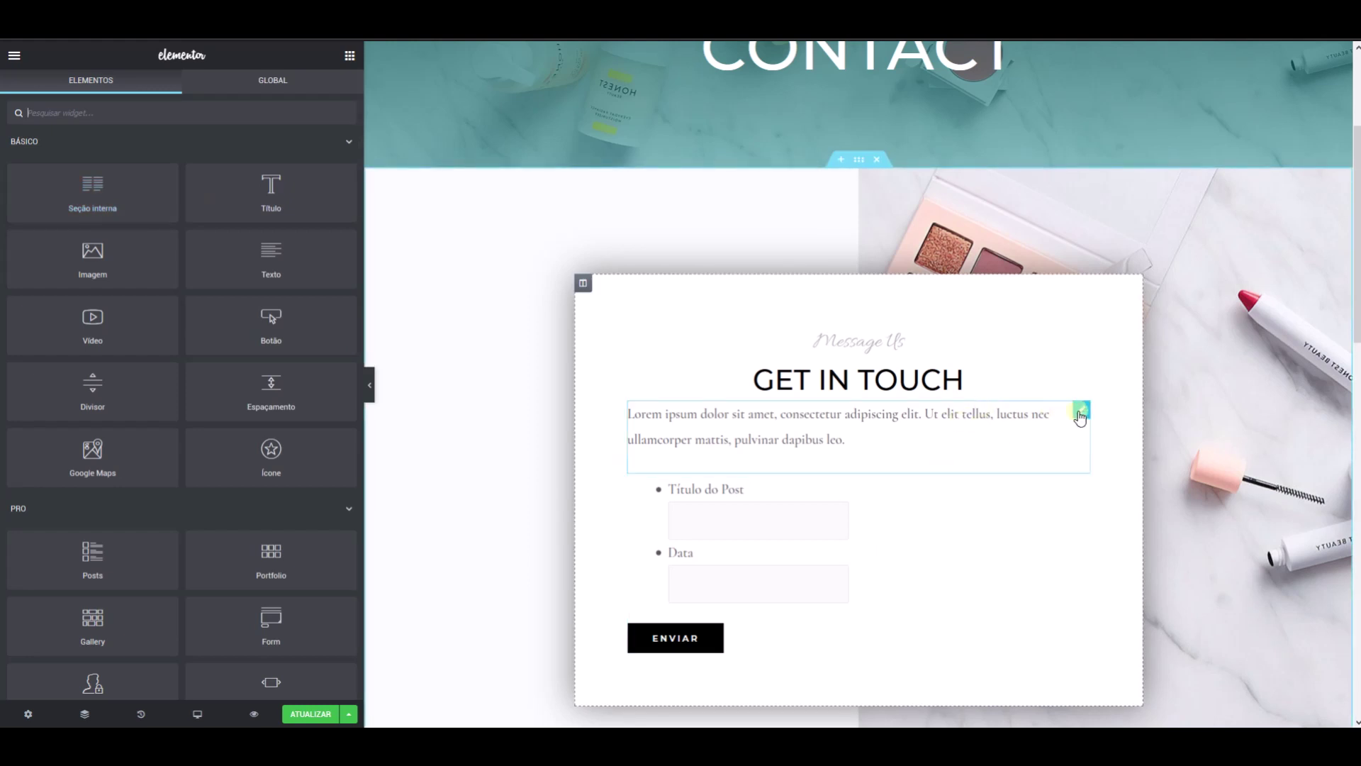
{"action": "right_click", "coordinate": [1078, 414]}
{"action": "left_click", "coordinate": [1100, 610]}
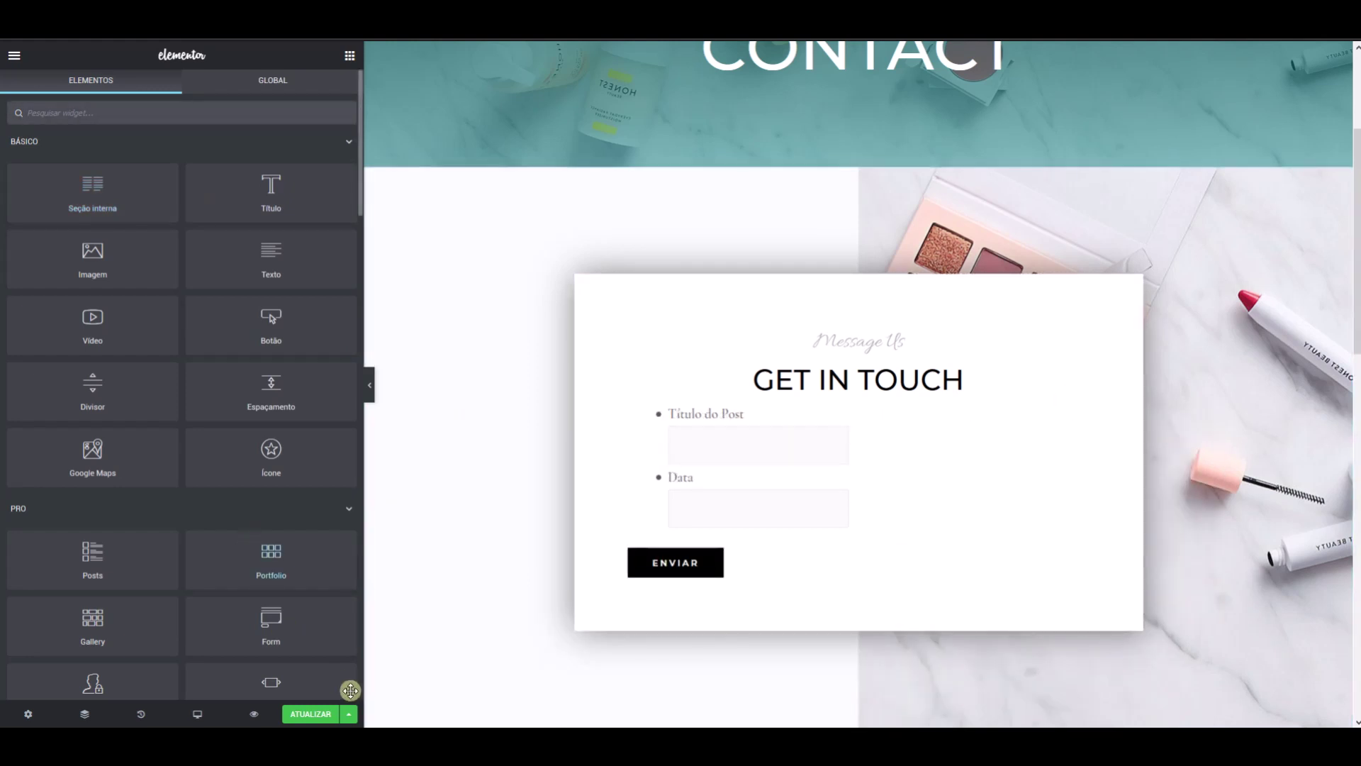
Step: Update the contact page in Elementor and reload its live version, resending the form data
{"action": "left_click", "coordinate": [327, 717]}
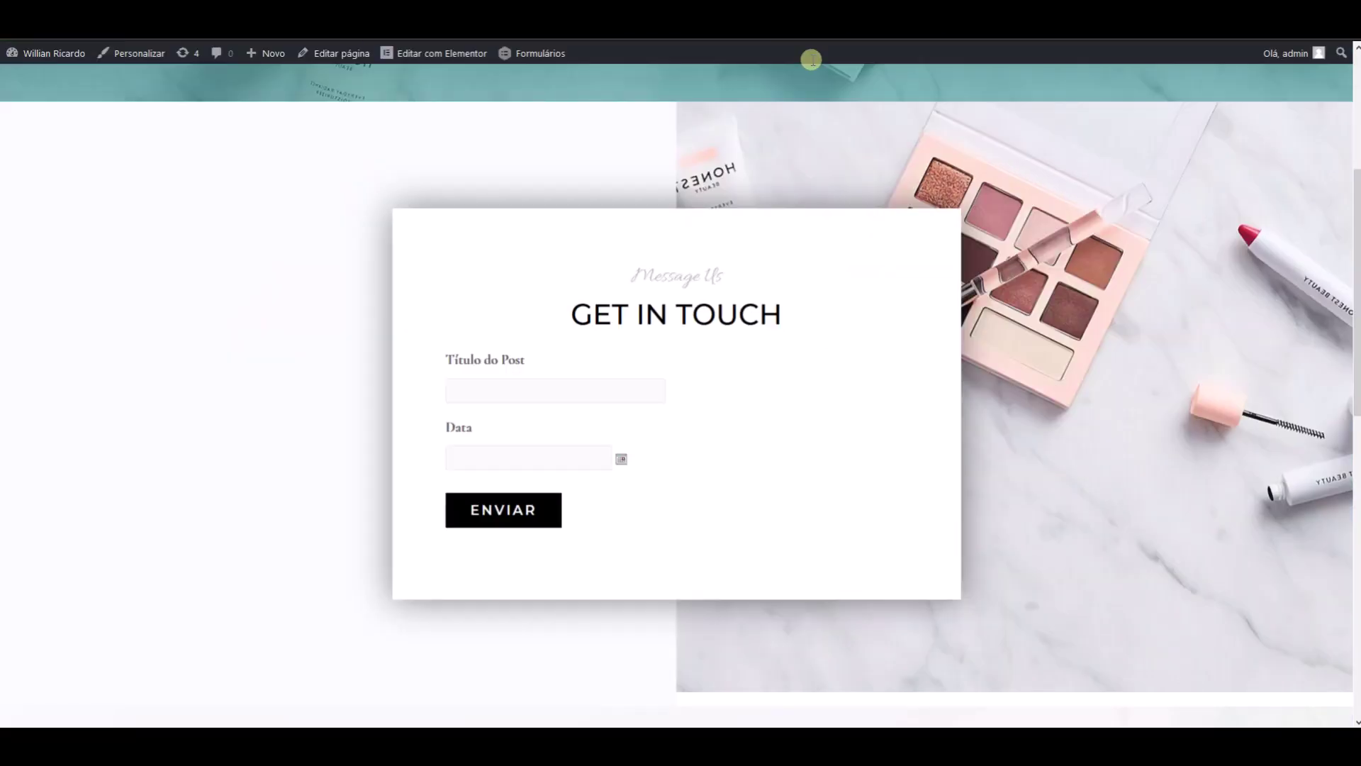
{"action": "key", "text": "F5"}
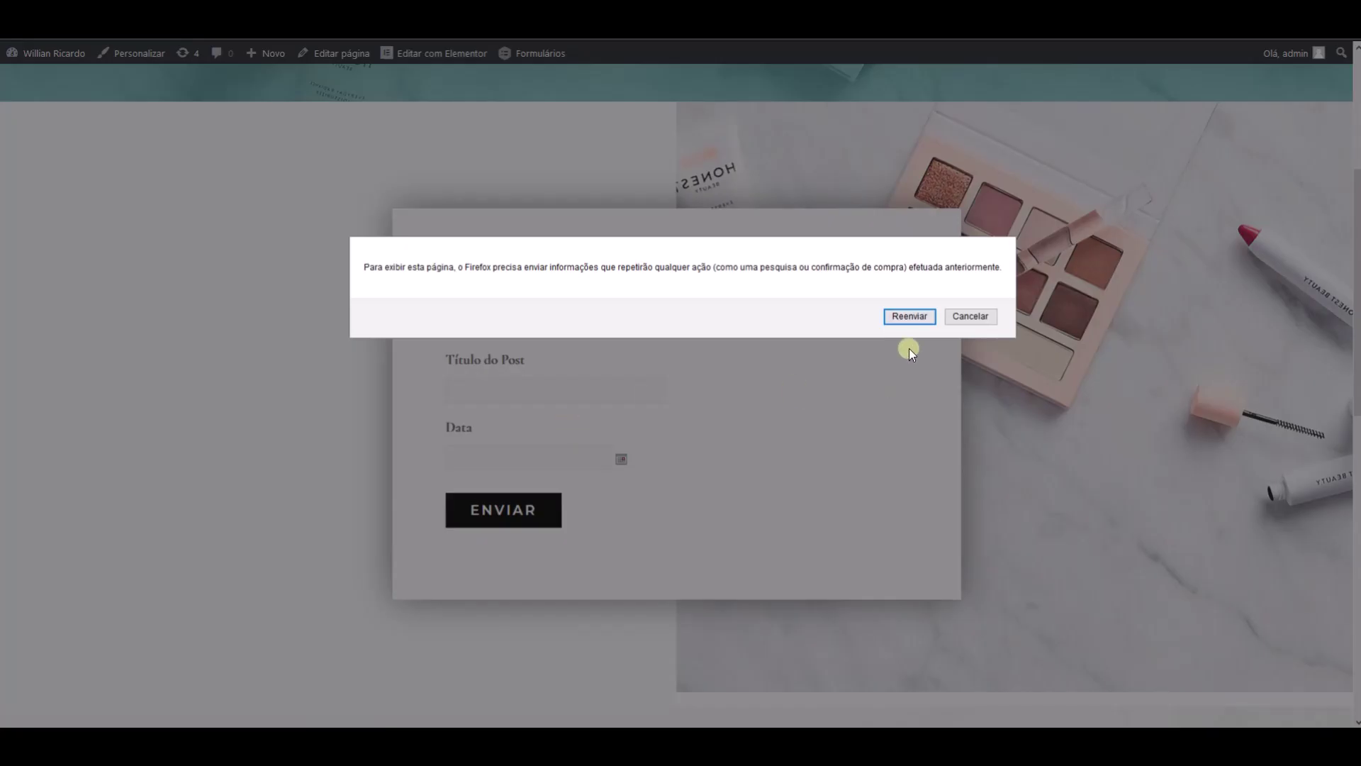
{"action": "left_click", "coordinate": [902, 311]}
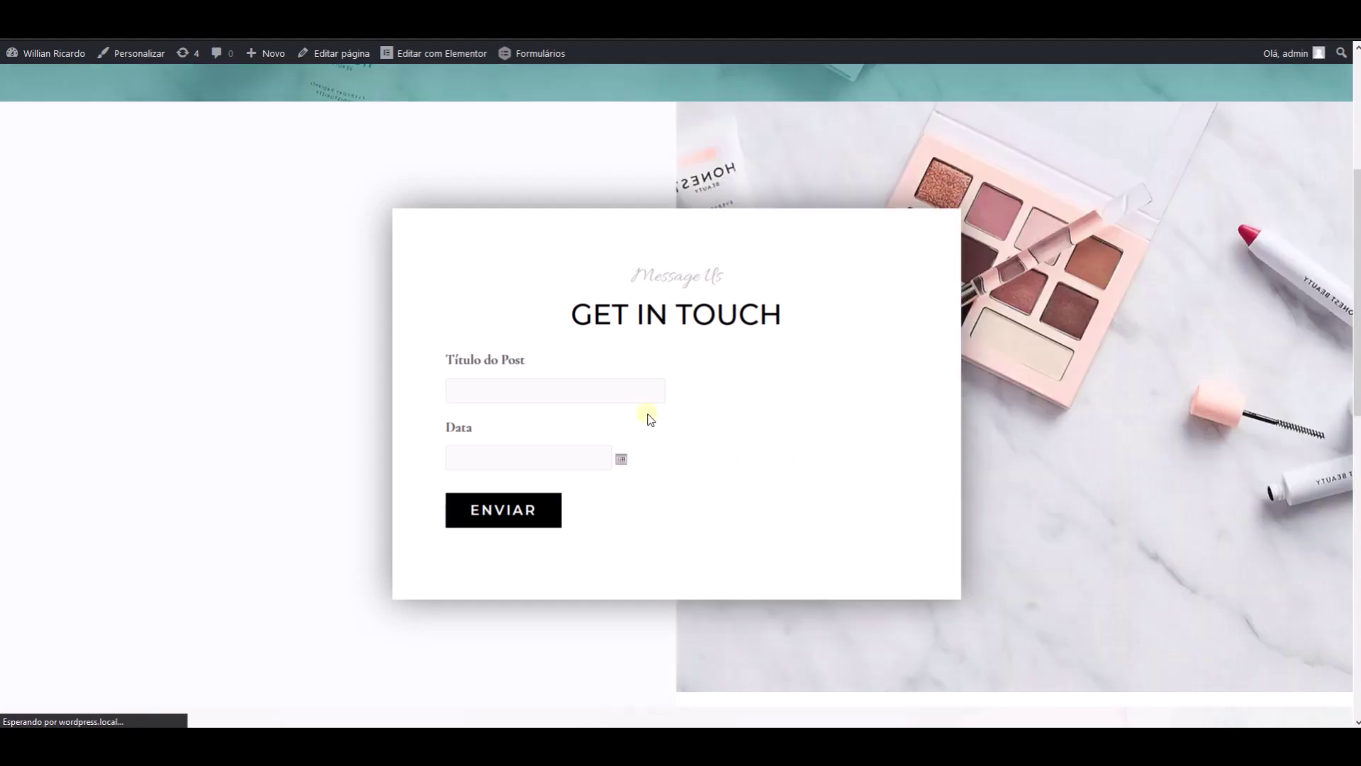
Step: Enter Titulo master Plus as the post title in the live form and bring up the Data field's calendar
{"action": "left_click", "coordinate": [627, 398]}
{"action": "type", "text": "Titu"}
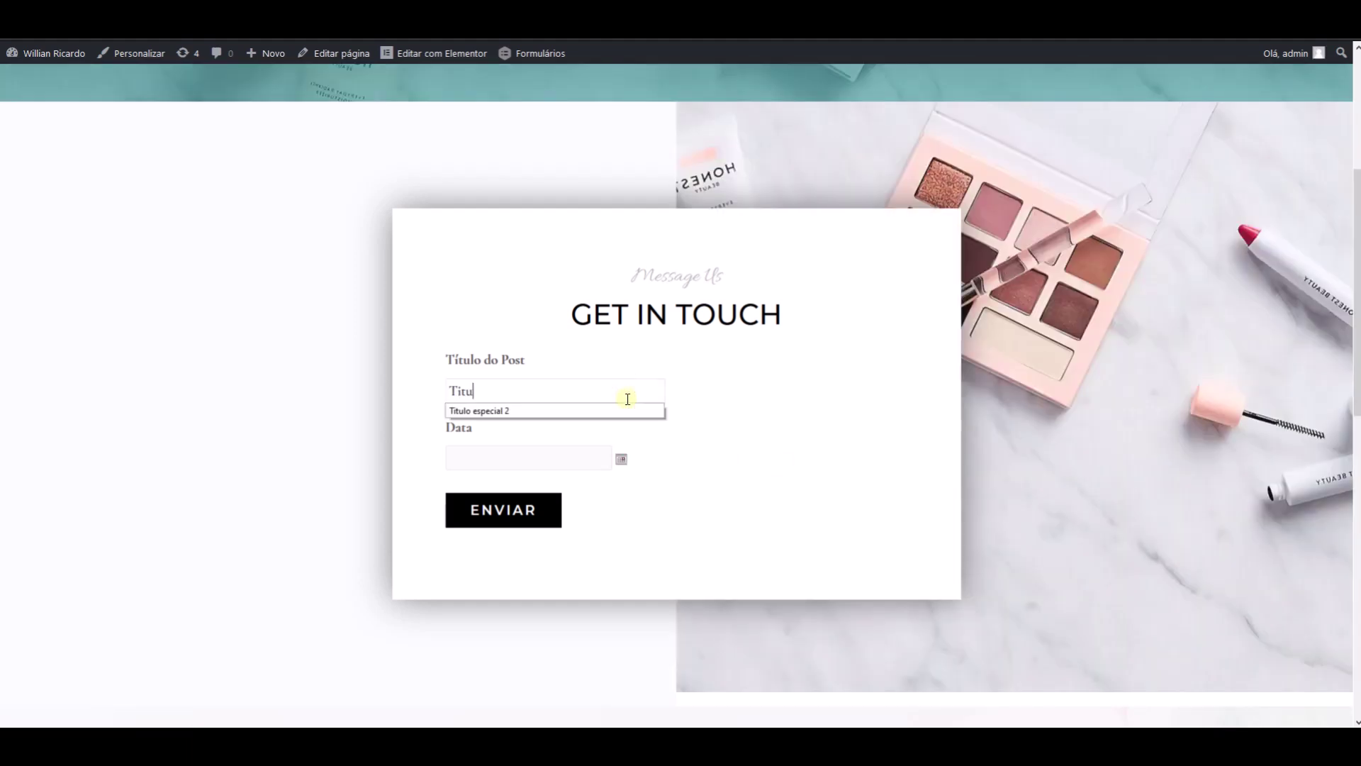
{"action": "type", "text": "lo mast"}
{"action": "key", "text": "Tab"}
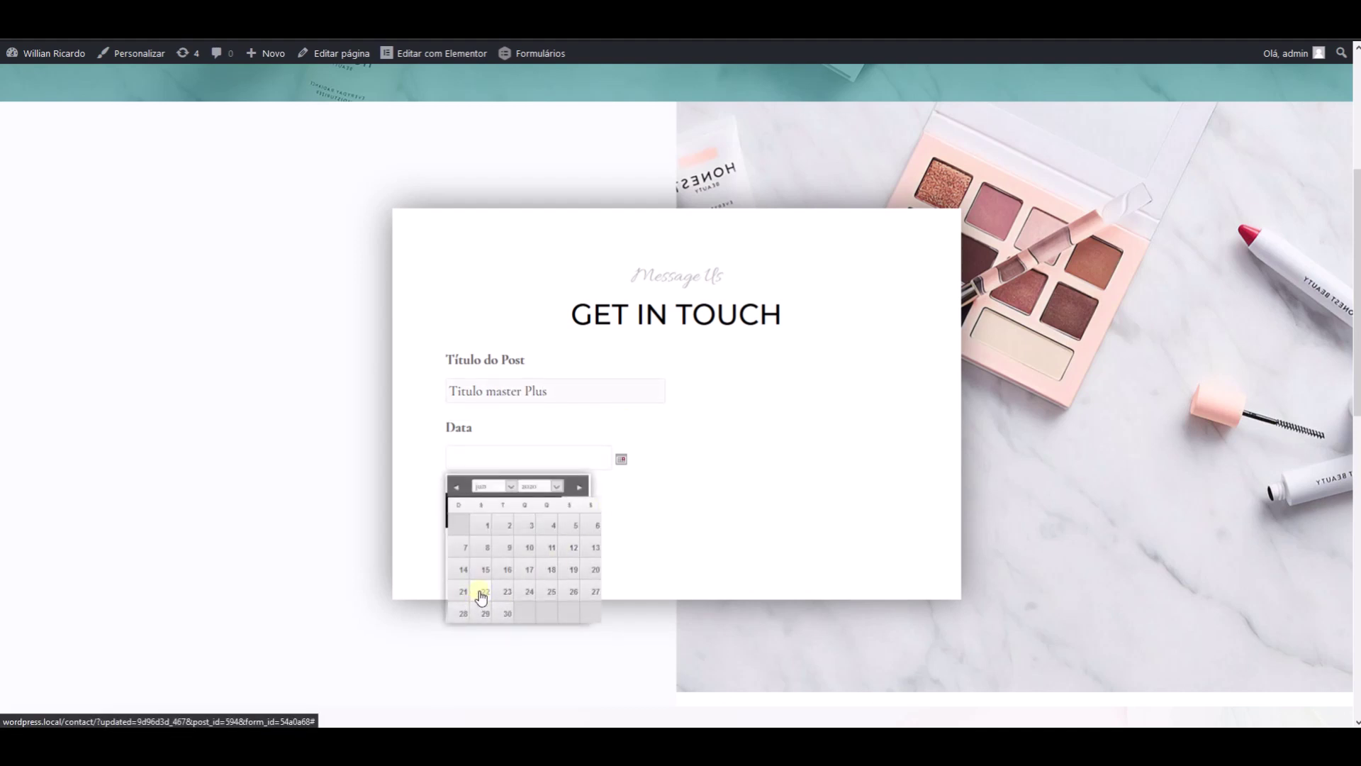
Step: Set the Data field to 22 June 2020 and submit the live form
{"action": "left_click", "coordinate": [482, 594]}
{"action": "left_click", "coordinate": [521, 514]}
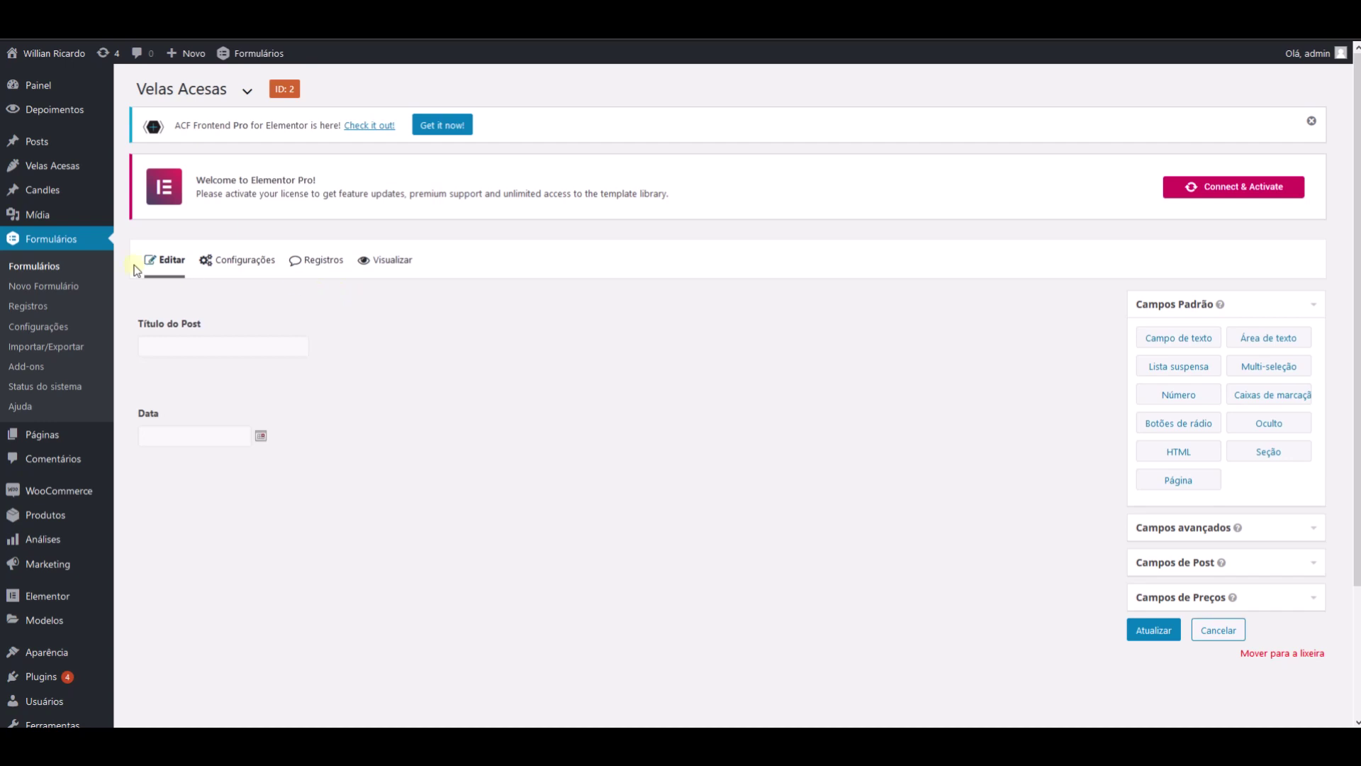
Step: Check the submitted Titulo master Plus entry in the form's records and the Velas Acesas draft post created from it
{"action": "left_click", "coordinate": [41, 309]}
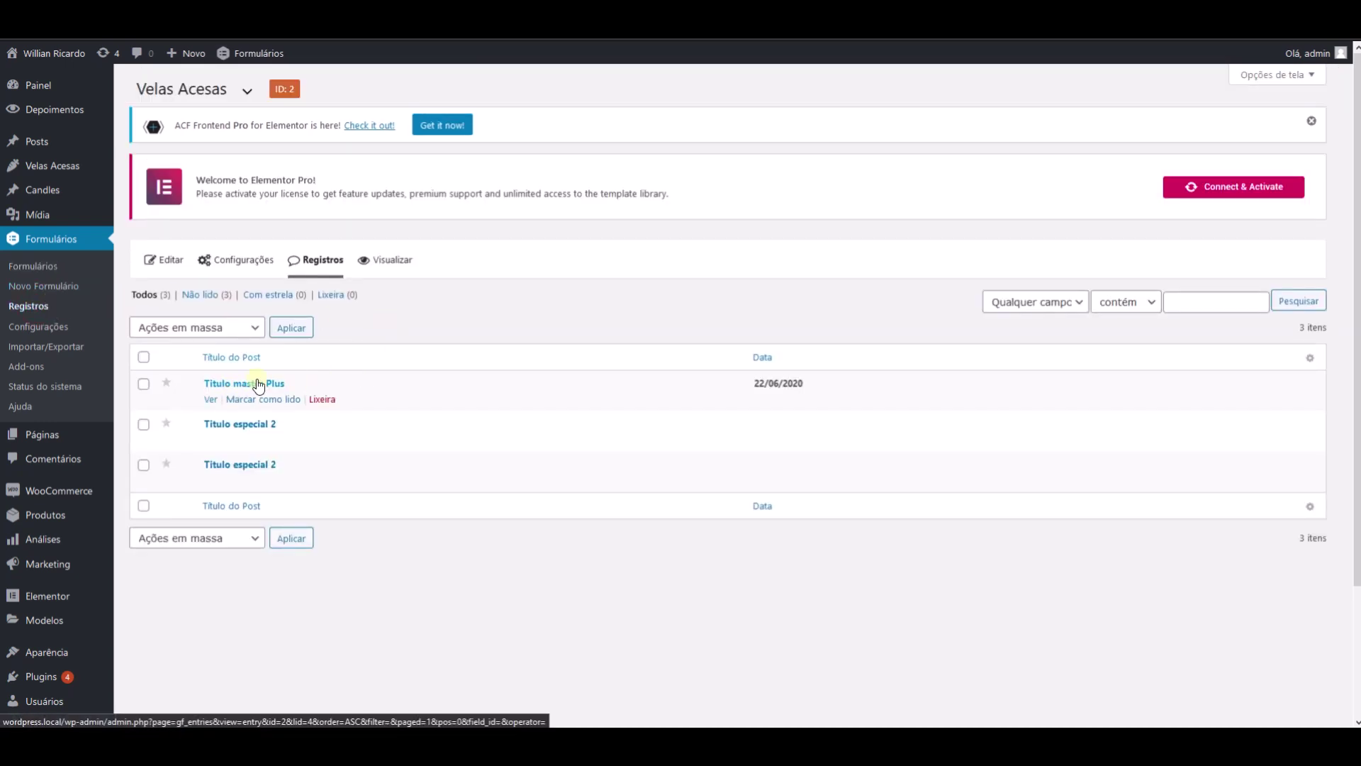
{"action": "left_click", "coordinate": [212, 400]}
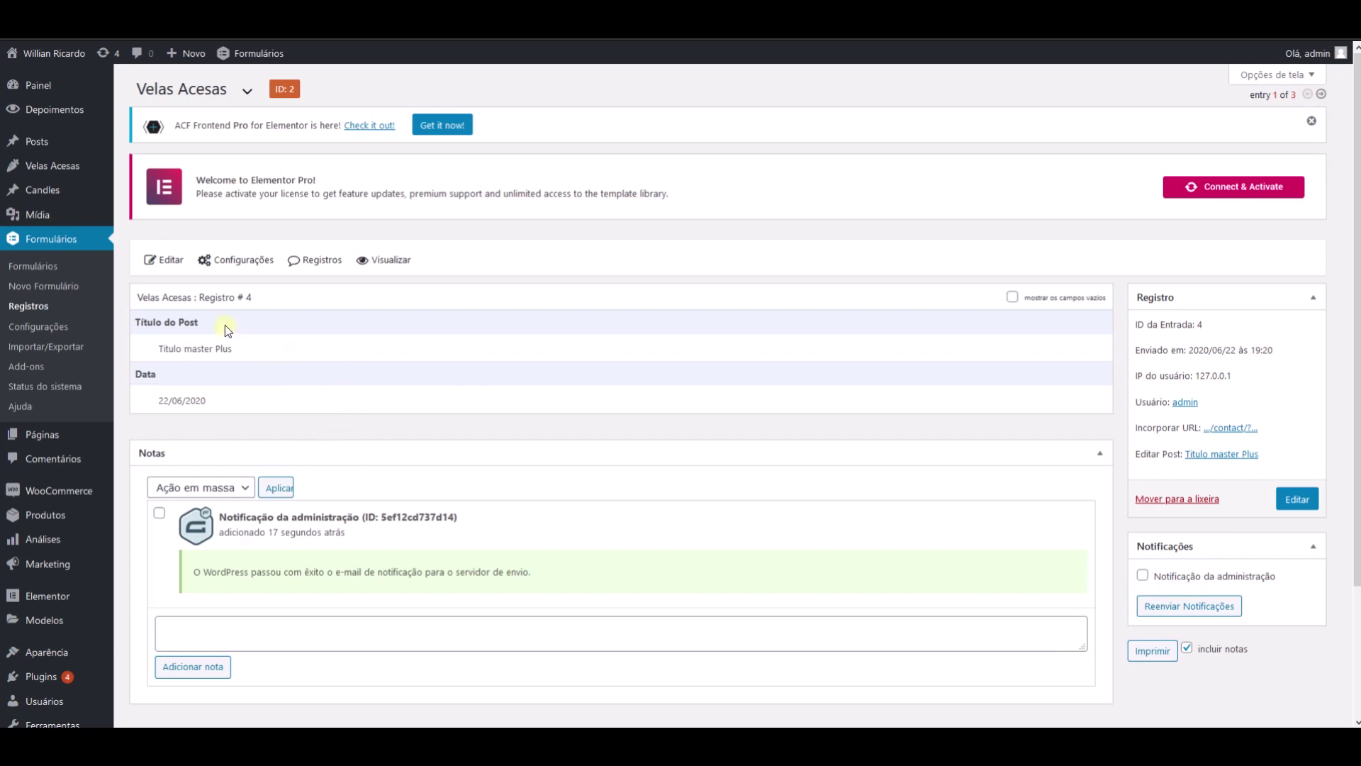
{"action": "mouse_move", "coordinate": [50, 172]}
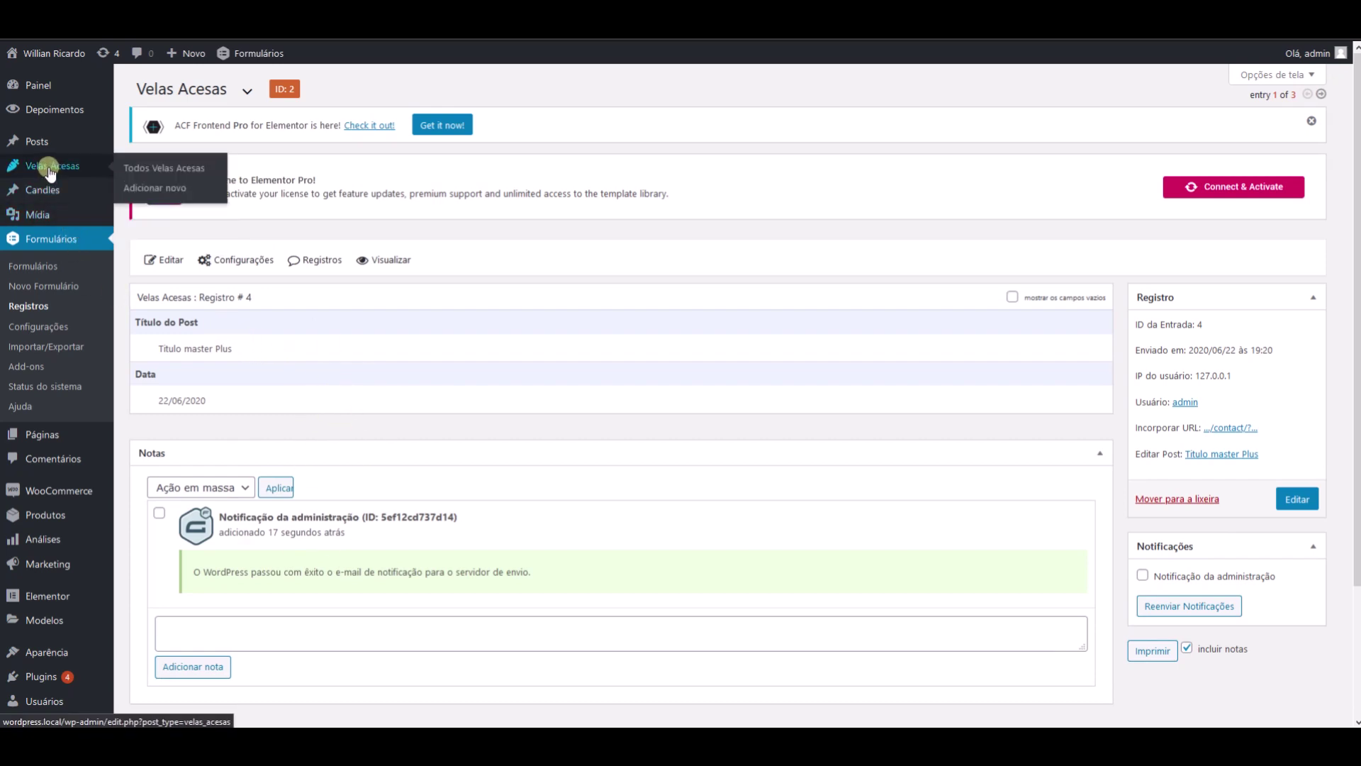
{"action": "left_click", "coordinate": [151, 170]}
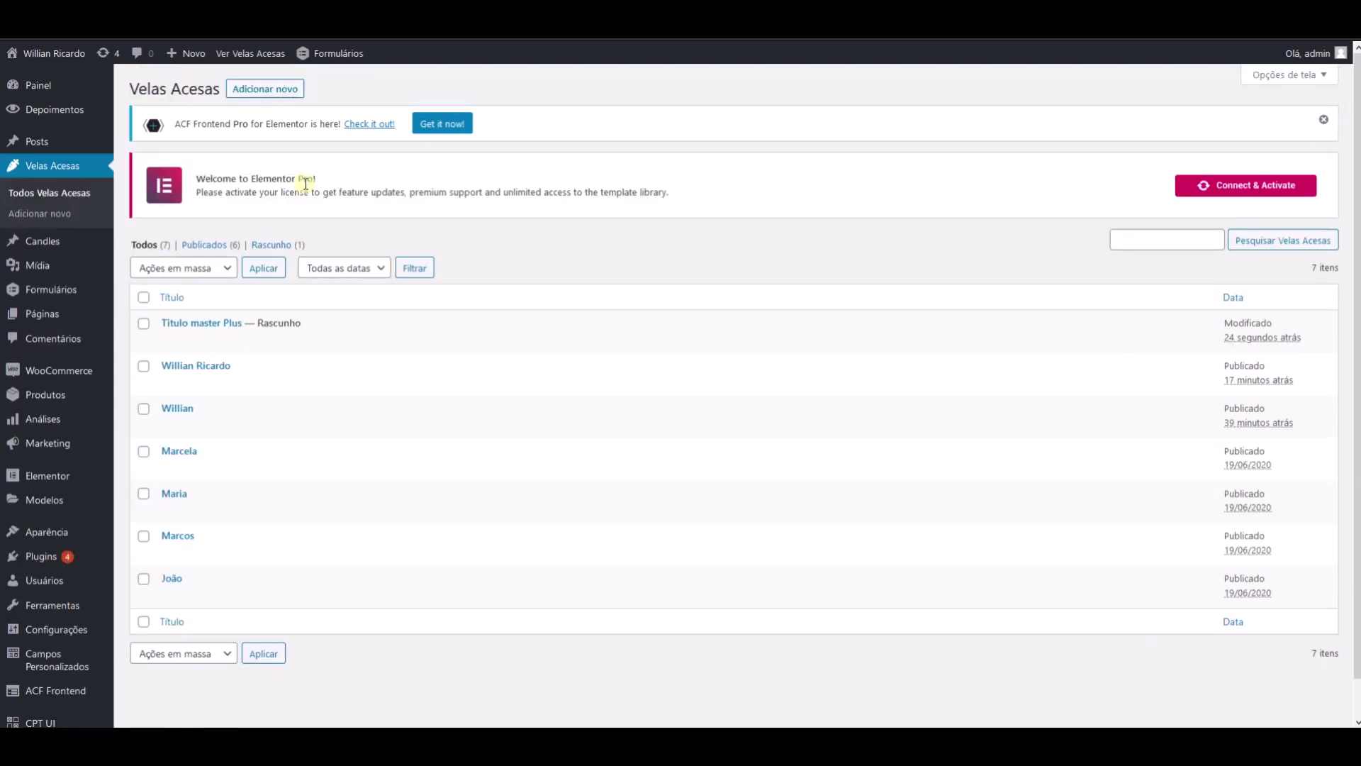
{"action": "left_click", "coordinate": [173, 341]}
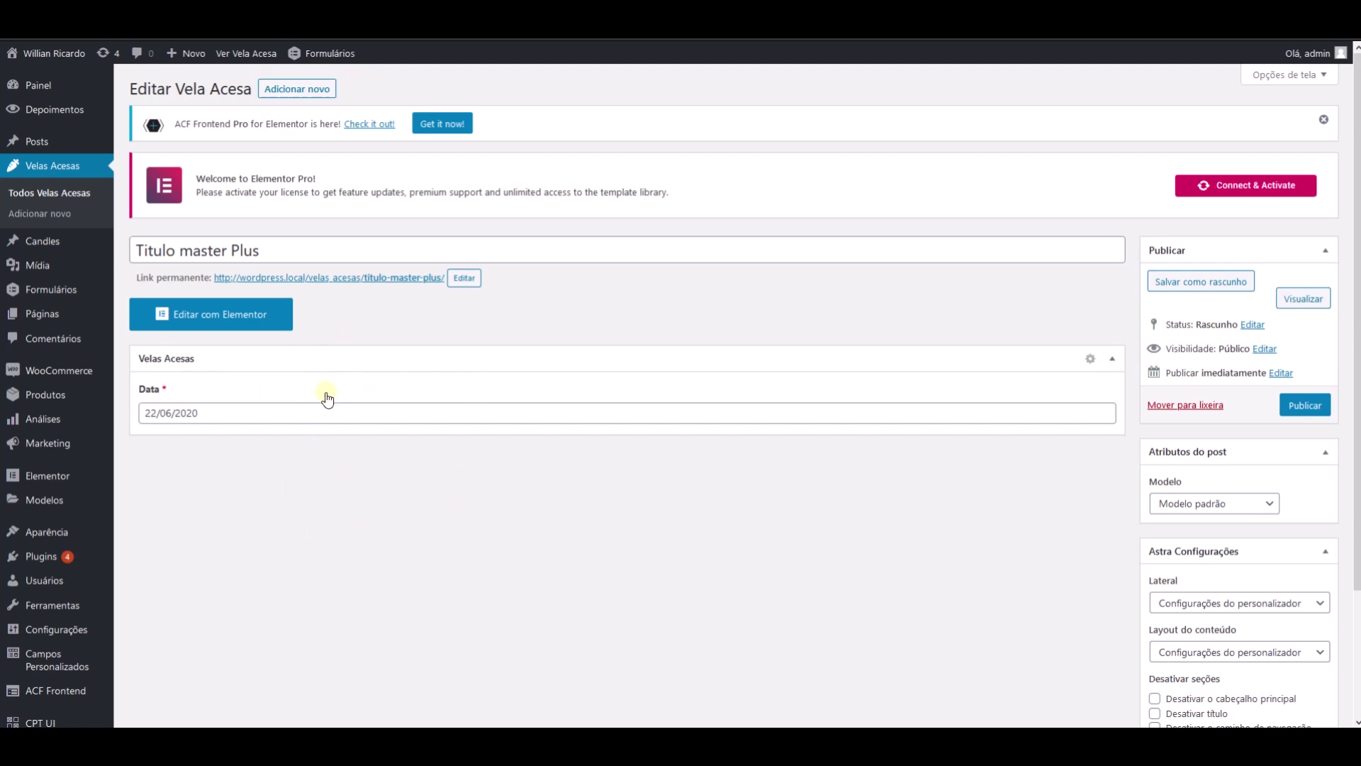
Step: Close the Velas Acesas field group editor, leaving the page without saving
{"action": "mouse_move", "coordinate": [61, 287]}
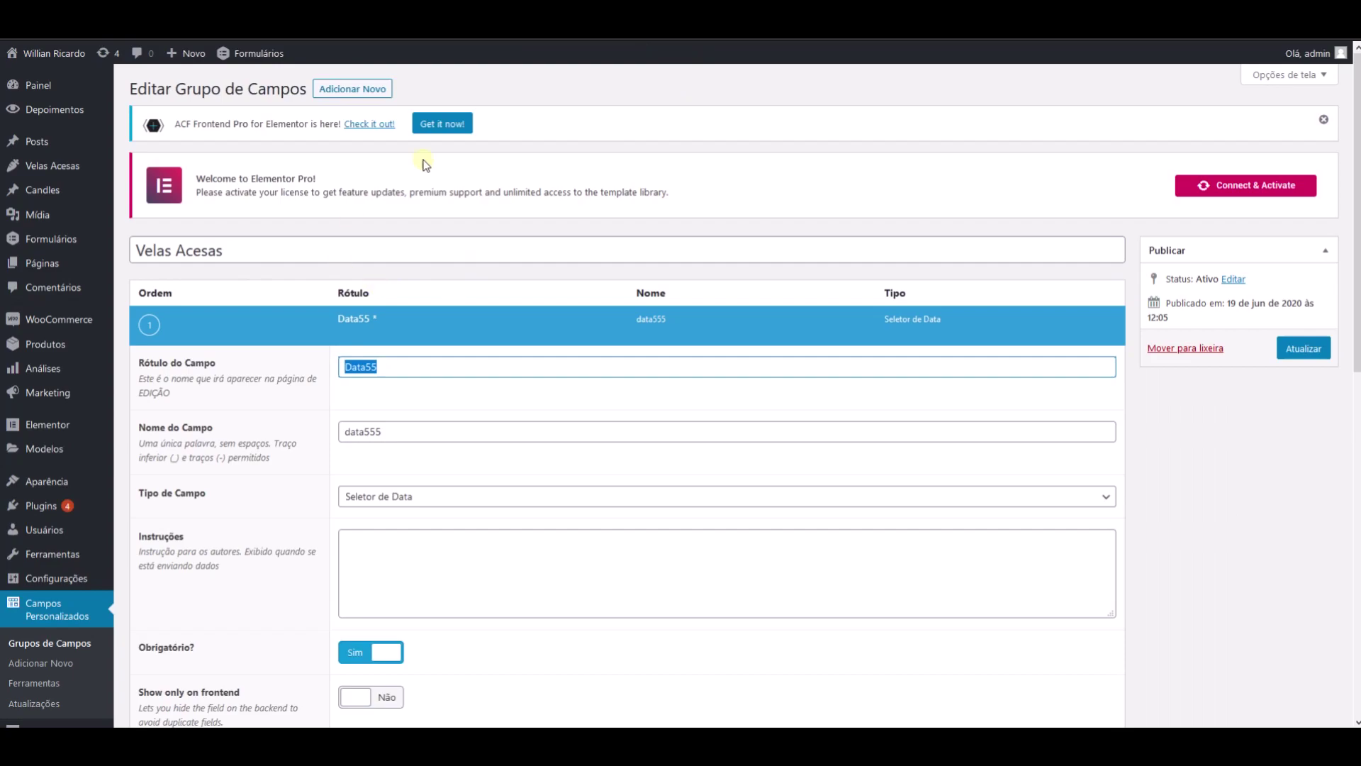
{"action": "left_click", "coordinate": [595, 28]}
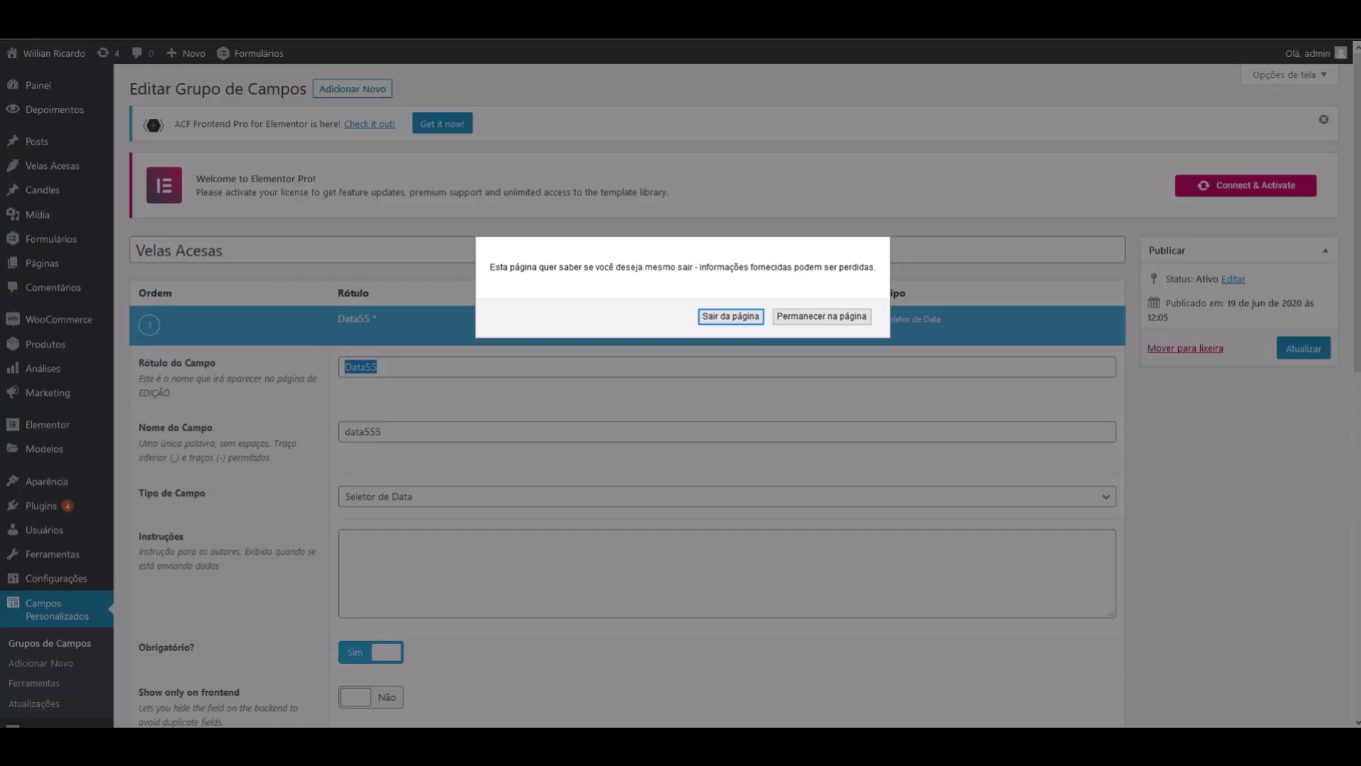
{"action": "left_click", "coordinate": [716, 319]}
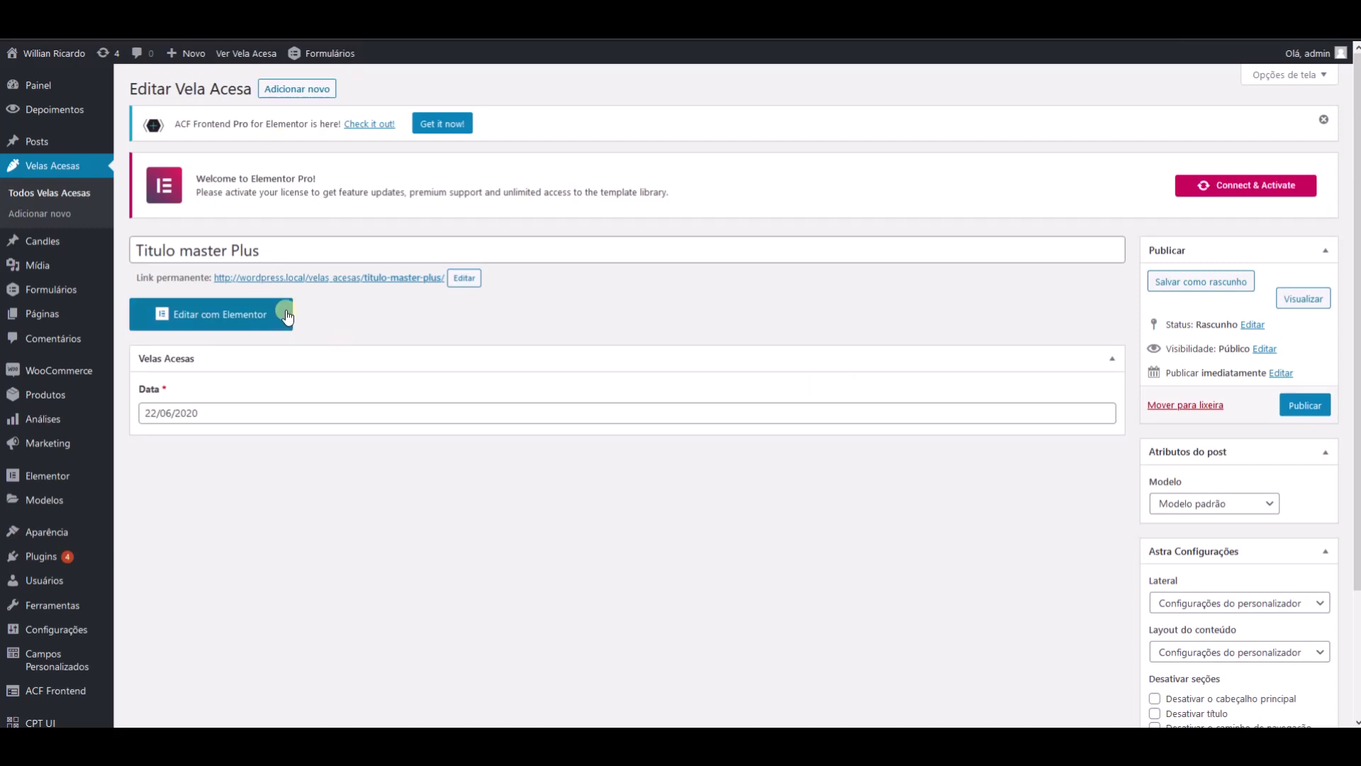
Step: Examine the settings of the Velas Acesas form's Notificação da administração notification
{"action": "mouse_move", "coordinate": [50, 289]}
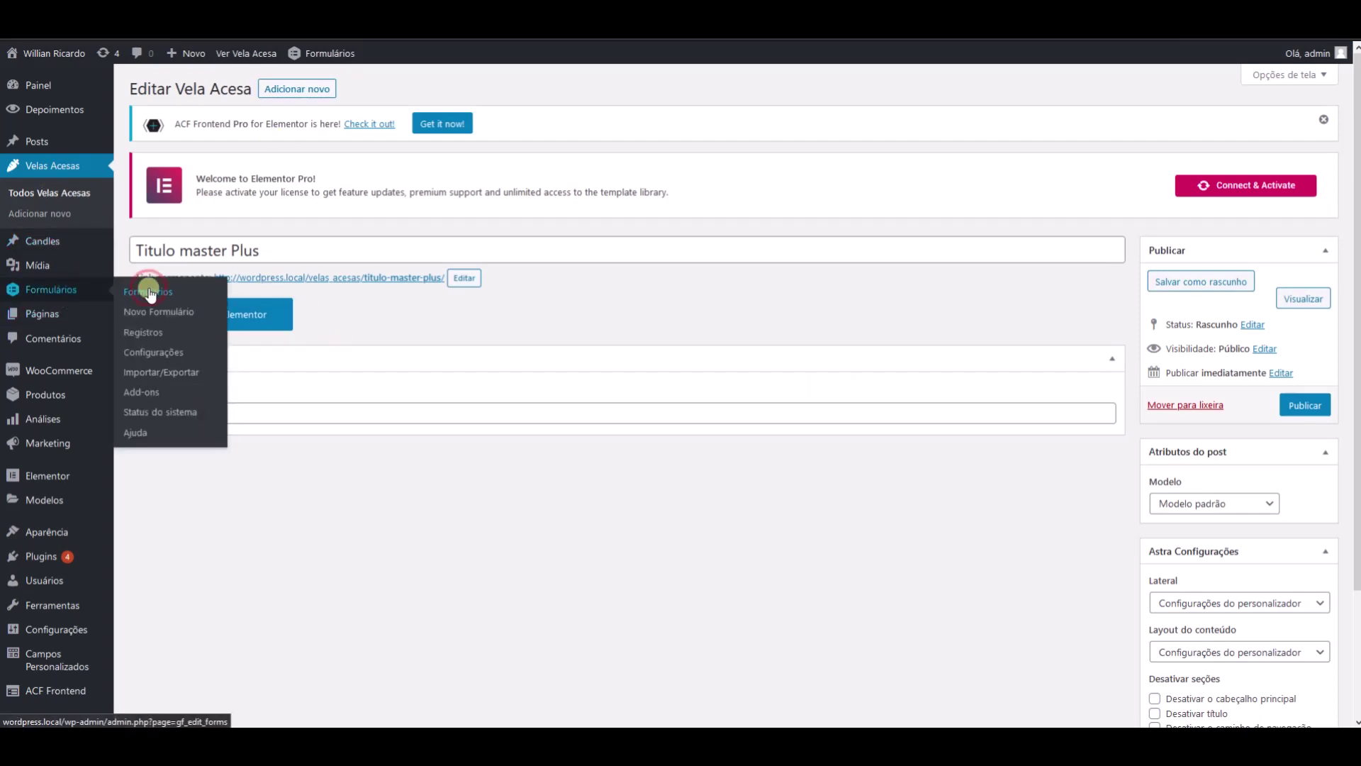
{"action": "left_click", "coordinate": [150, 295]}
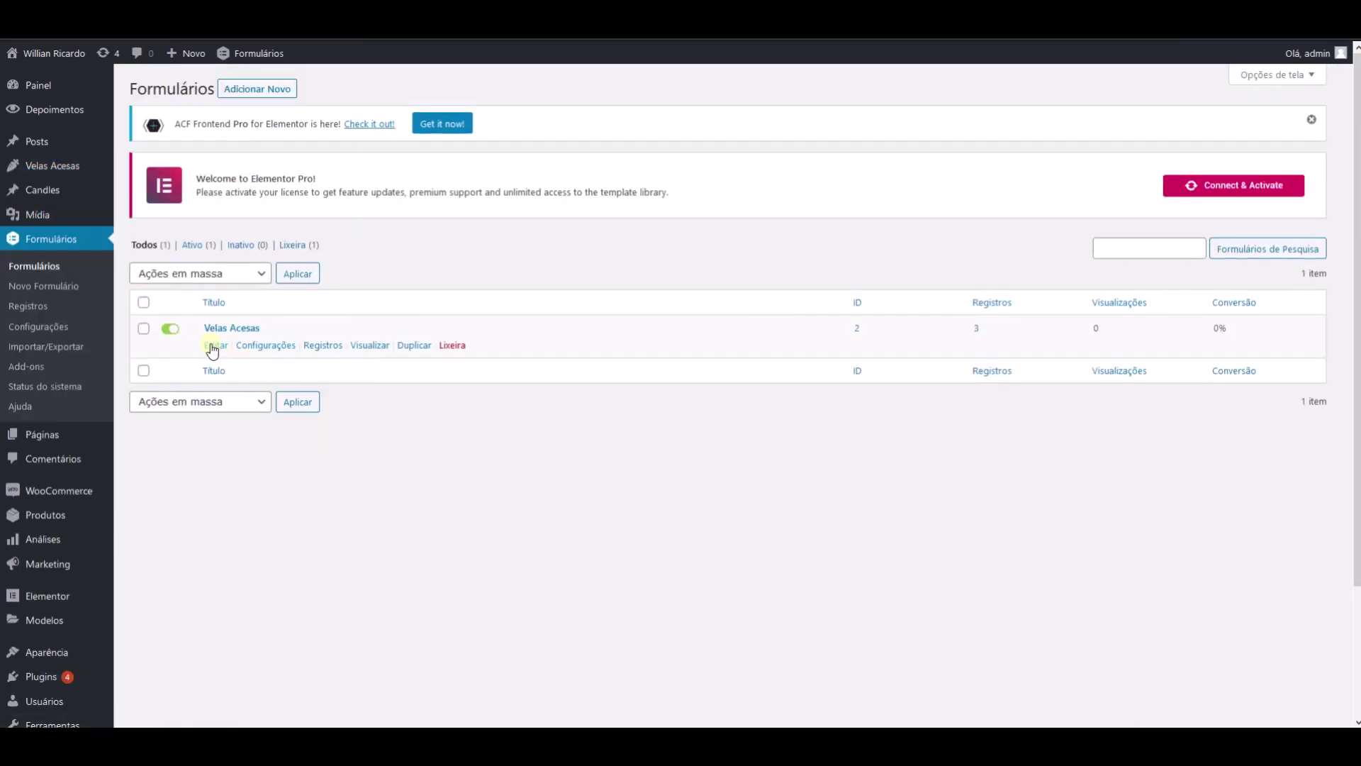
{"action": "mouse_move", "coordinate": [254, 350]}
{"action": "left_click", "coordinate": [269, 396]}
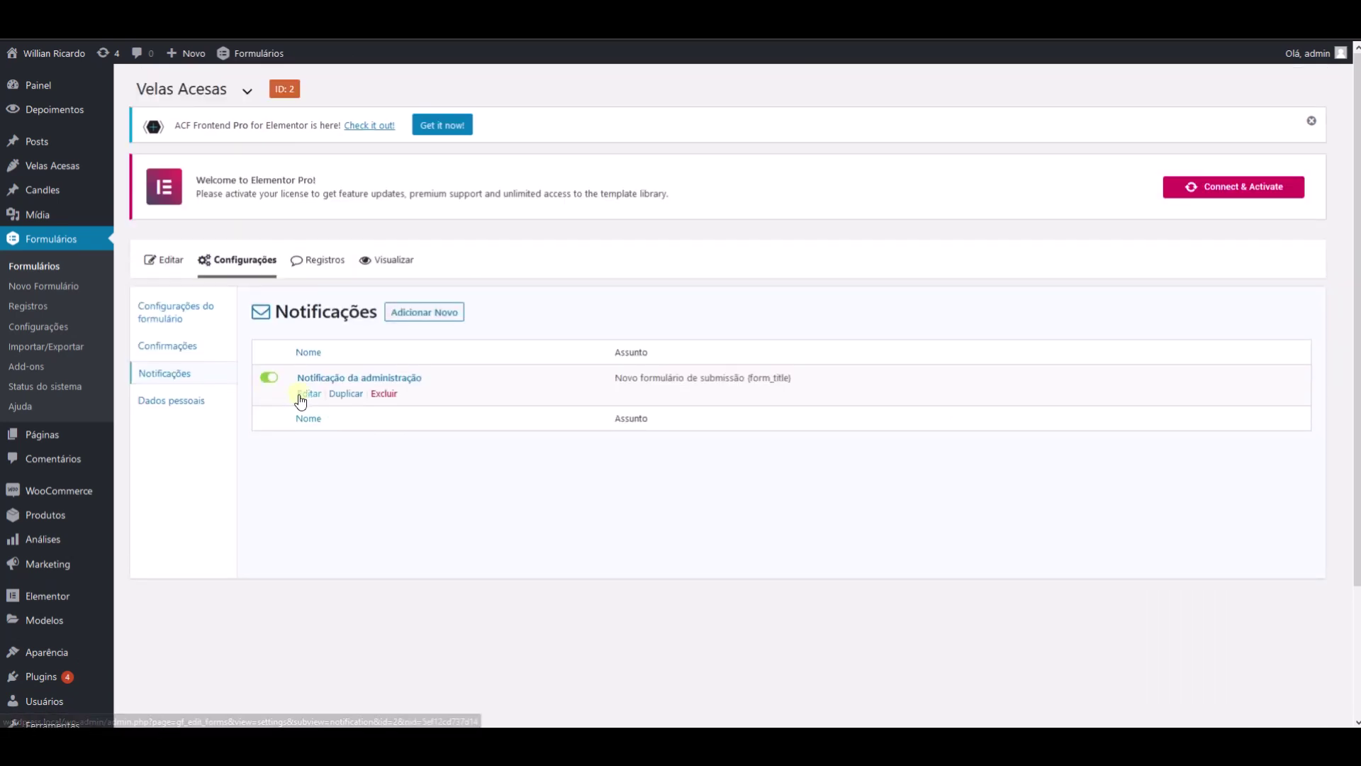
{"action": "left_click", "coordinate": [308, 394]}
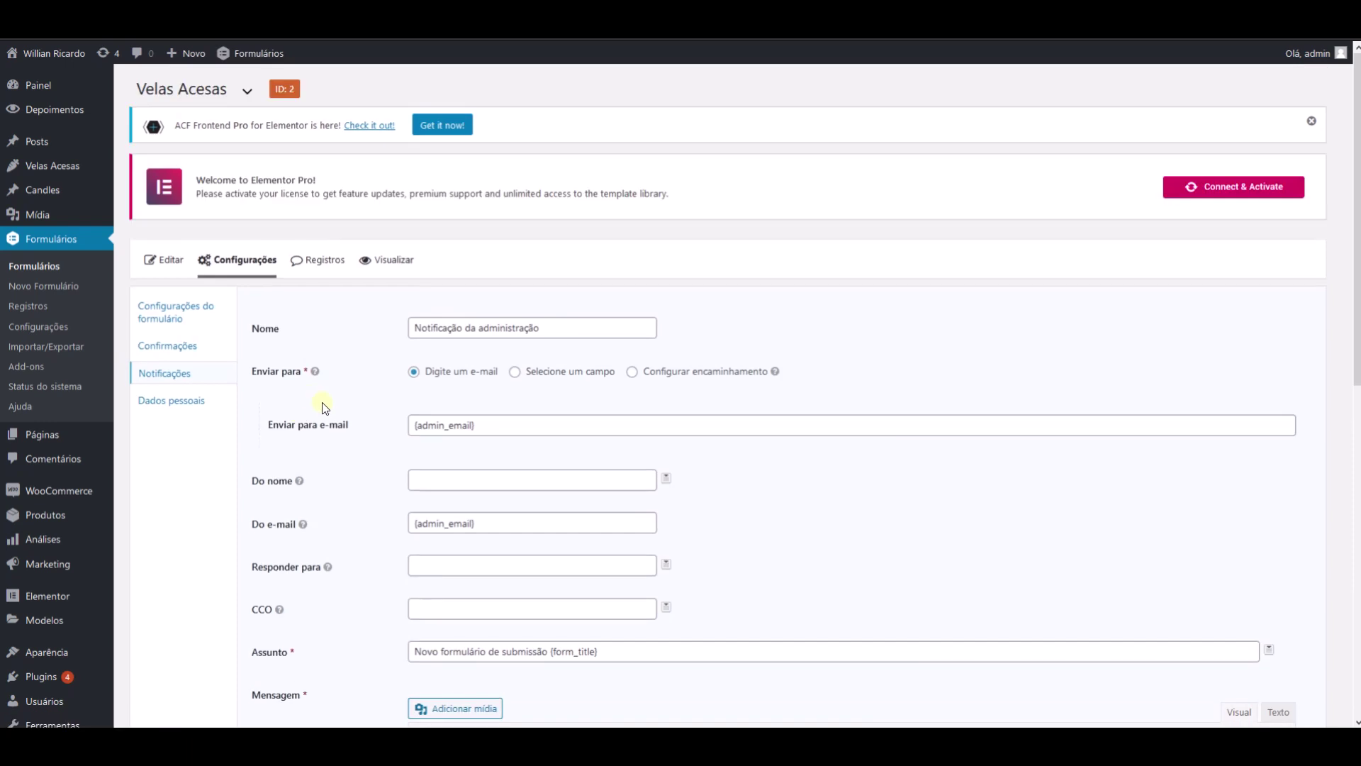
{"action": "scroll", "coordinate": [319, 401], "scroll_direction": "down", "scroll_amount": 3}
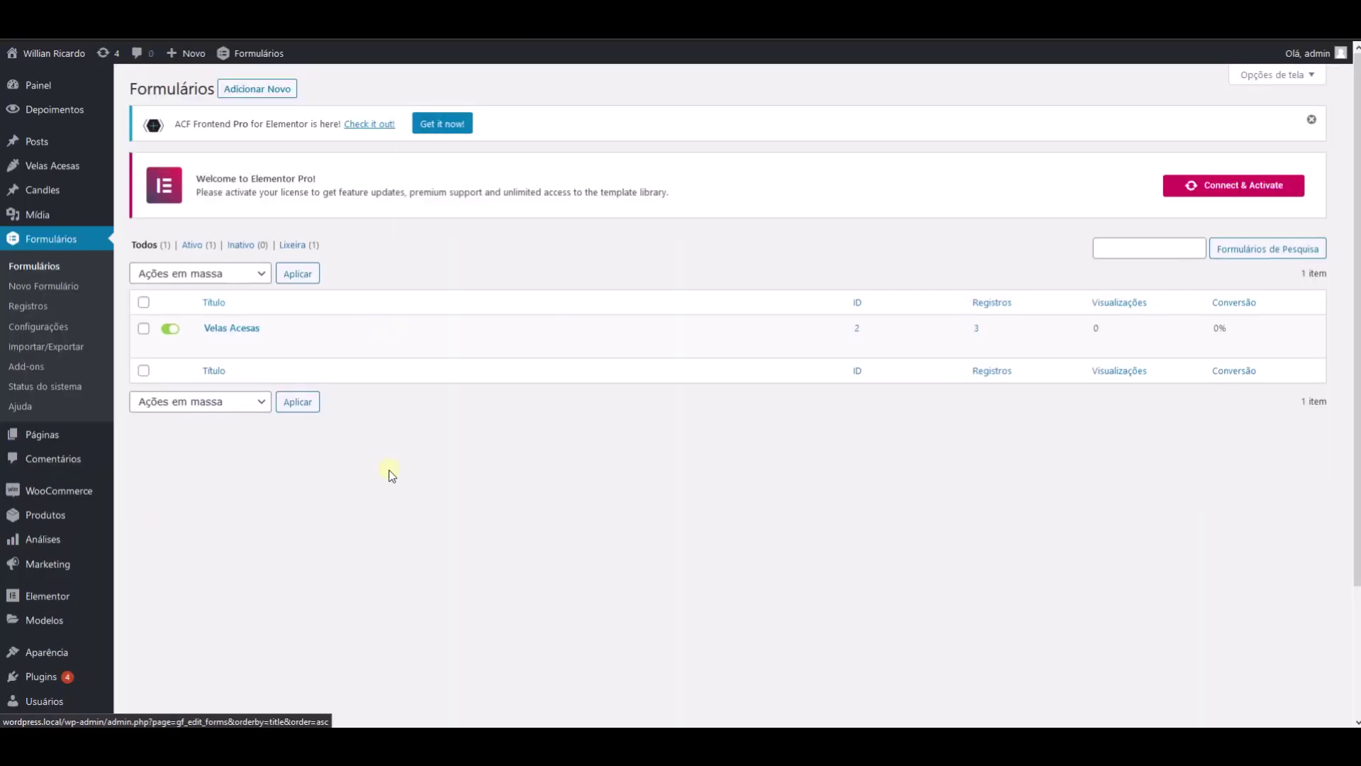
Step: Open the Velas Acesas form for editing and add a section break and an E-mail field below Data
{"action": "mouse_move", "coordinate": [215, 345]}
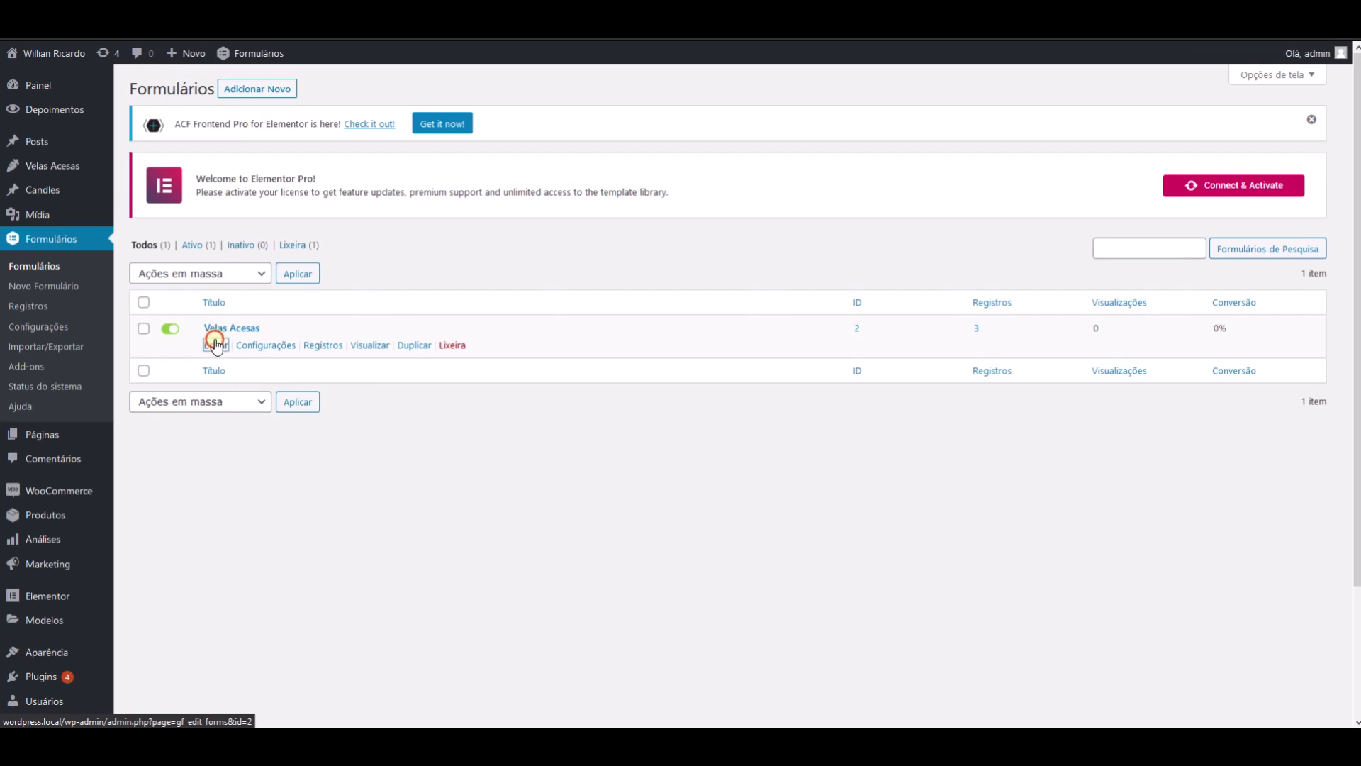
{"action": "left_click", "coordinate": [216, 345]}
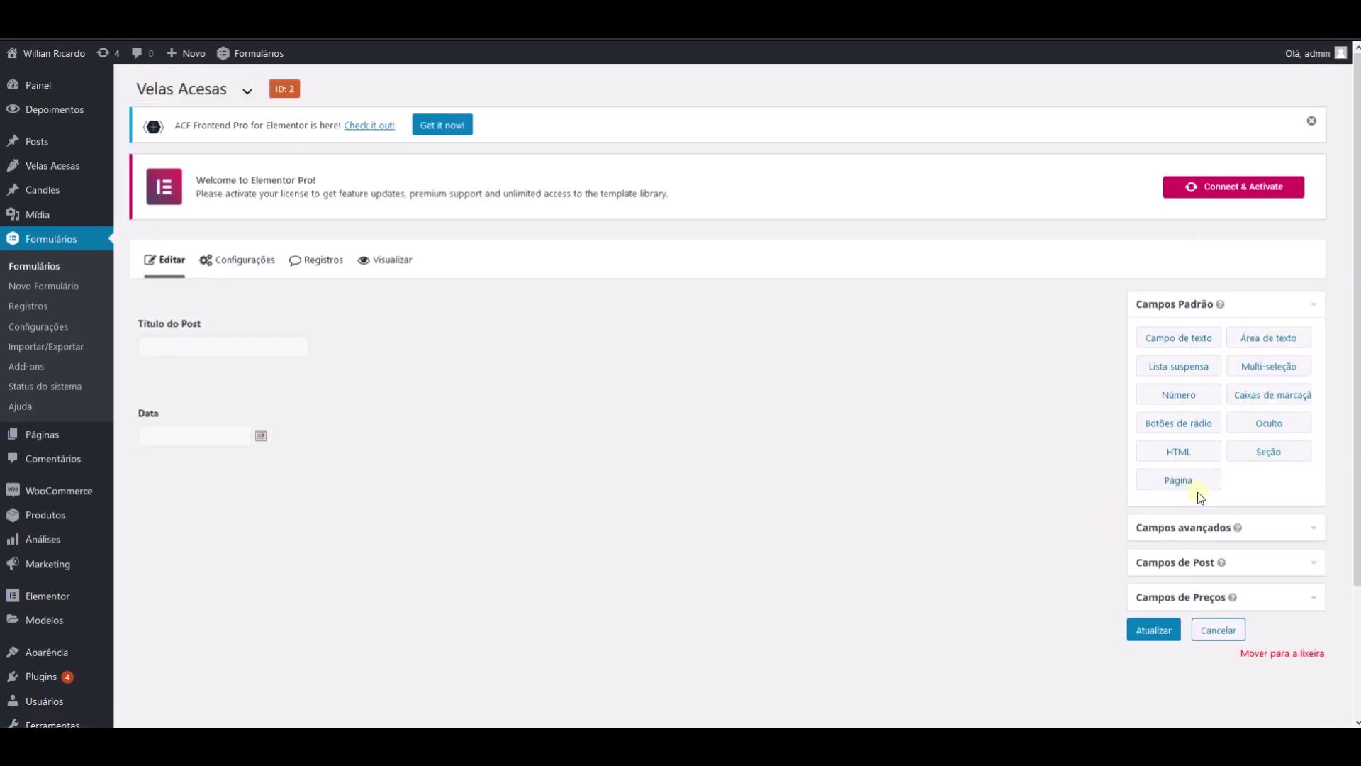
{"action": "left_click_drag", "start_coordinate": [1253, 457], "coordinate": [217, 480]}
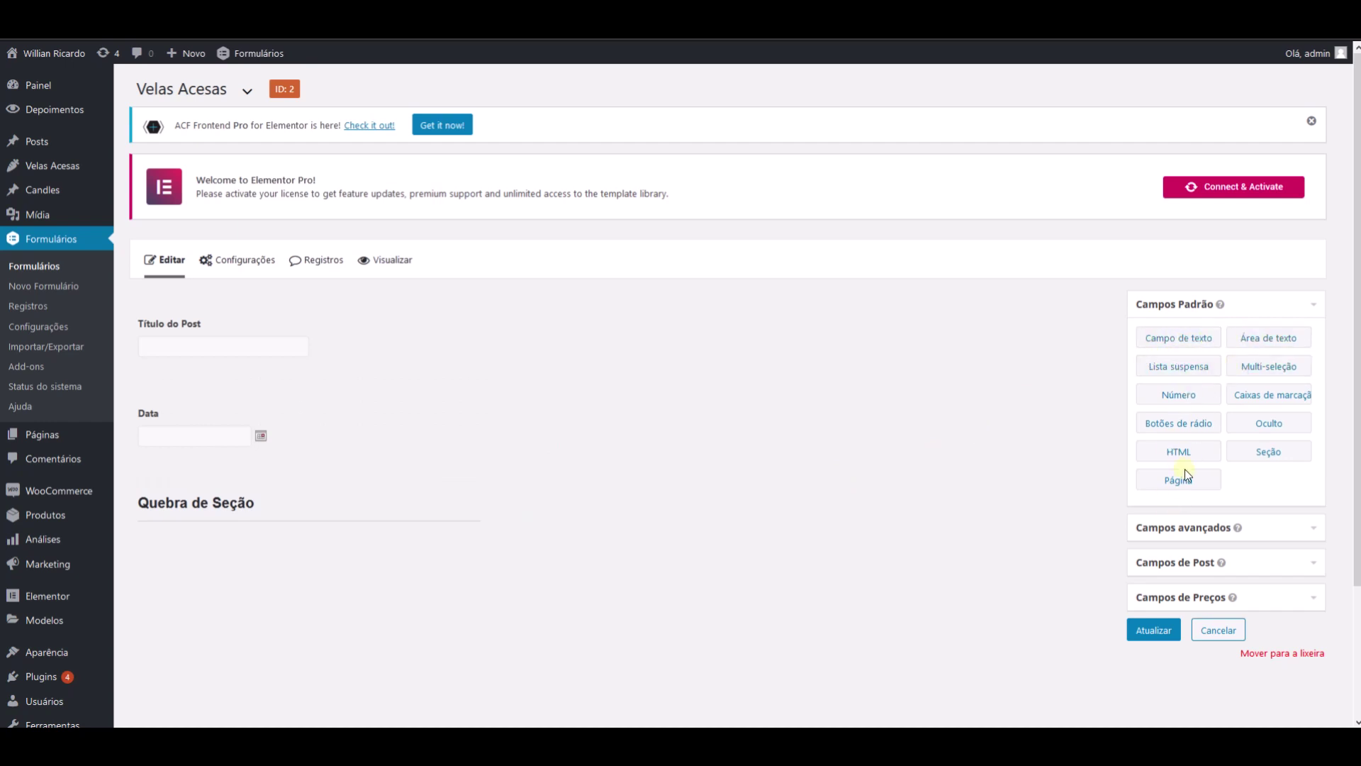
{"action": "left_click", "coordinate": [1180, 524]}
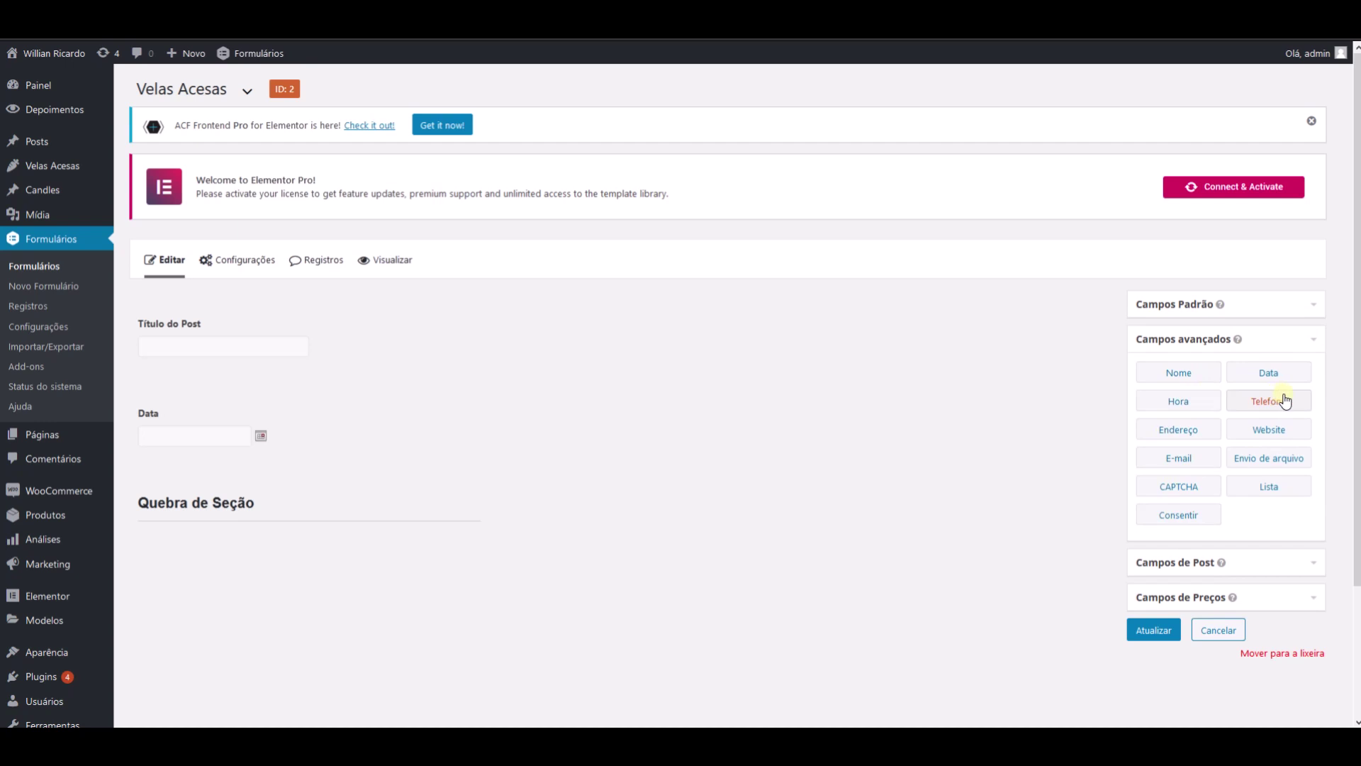
{"action": "left_click_drag", "start_coordinate": [1182, 461], "coordinate": [213, 558]}
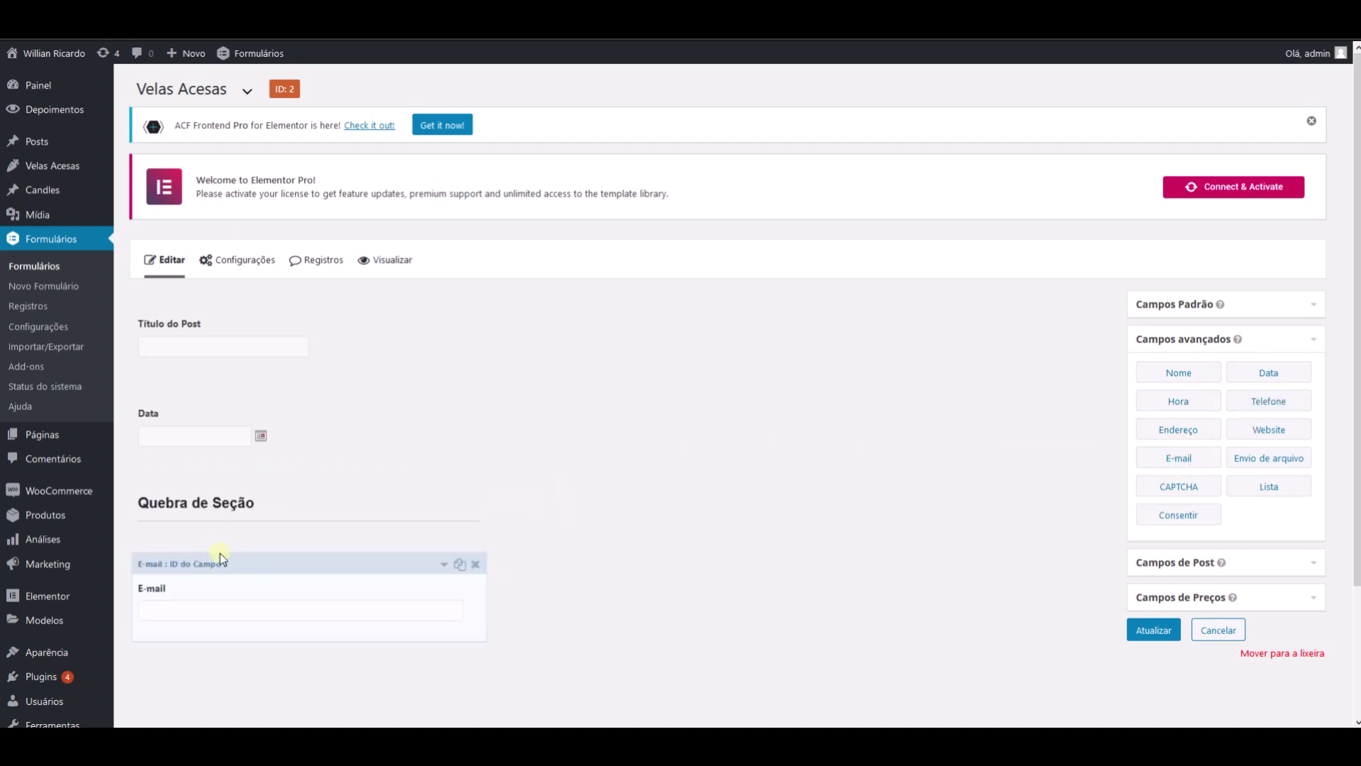
Step: Add a dropdown list at the end of the form and a checkboxes field between Data and the section break
{"action": "left_click", "coordinate": [1248, 312]}
{"action": "left_click", "coordinate": [1209, 367]}
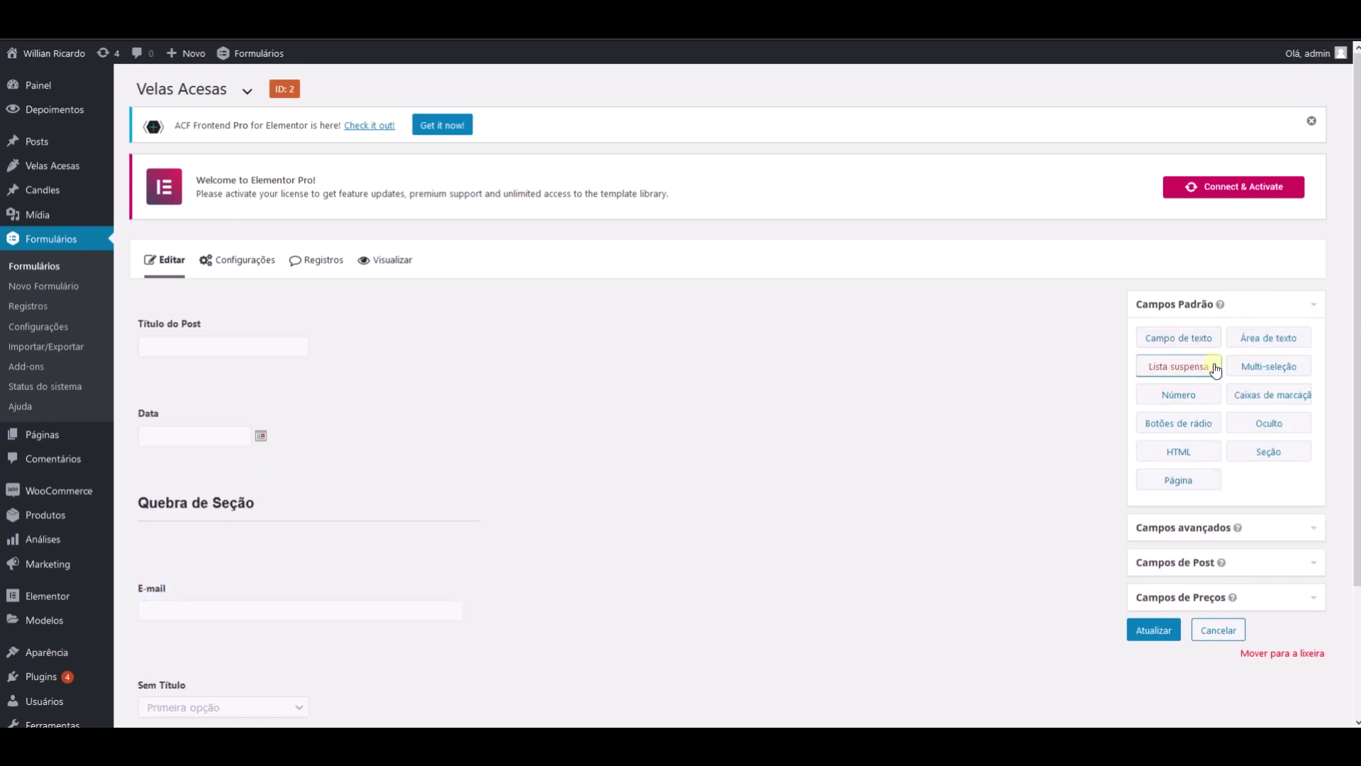
{"action": "left_click_drag", "start_coordinate": [1283, 408], "coordinate": [236, 525]}
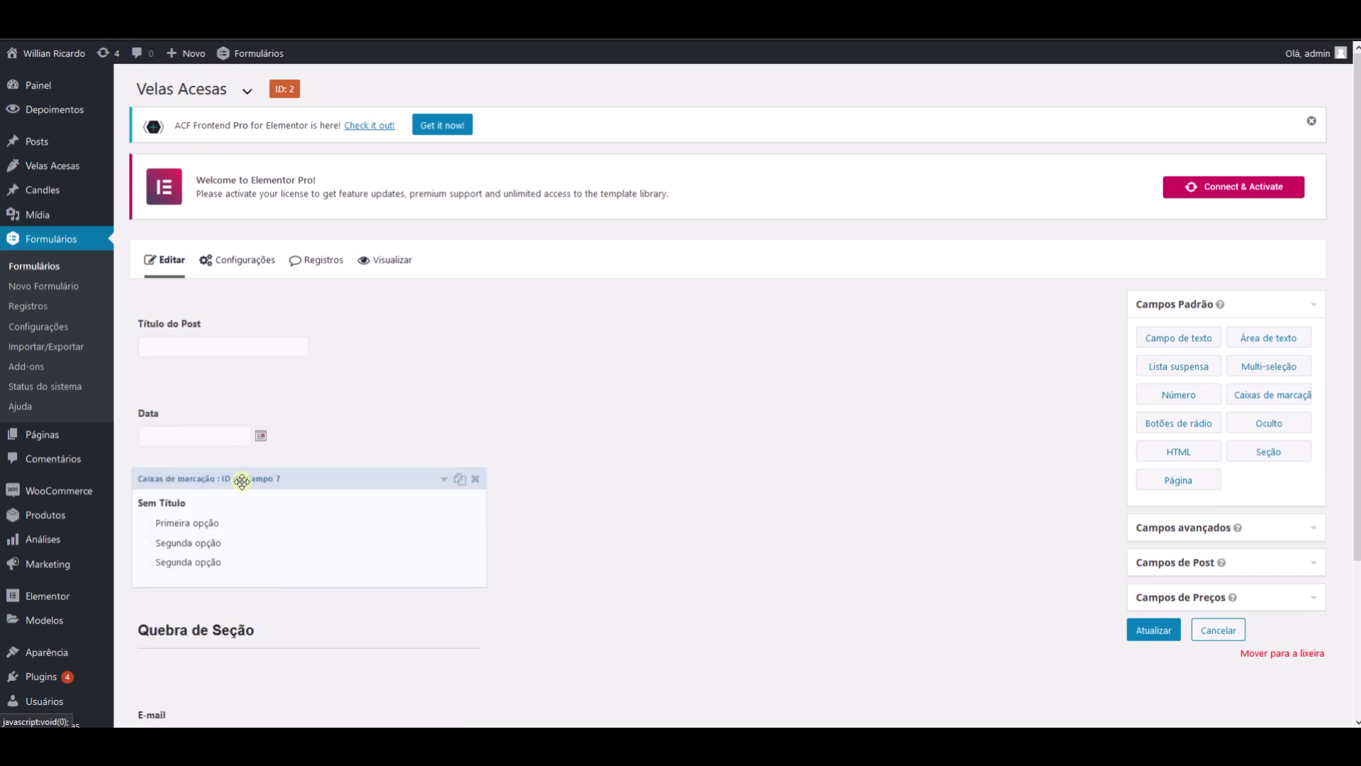
Step: Label the new checkboxes field "Deseja enviar para um amigo?"
{"action": "left_click", "coordinate": [243, 483]}
{"action": "scroll", "coordinate": [245, 483], "scroll_direction": "down", "scroll_amount": 5}
{"action": "double_click", "coordinate": [241, 288]}
{"action": "type", "text": "D"}
{"action": "triple_click", "coordinate": [240, 288]}
{"action": "type", "text": "Dese"}
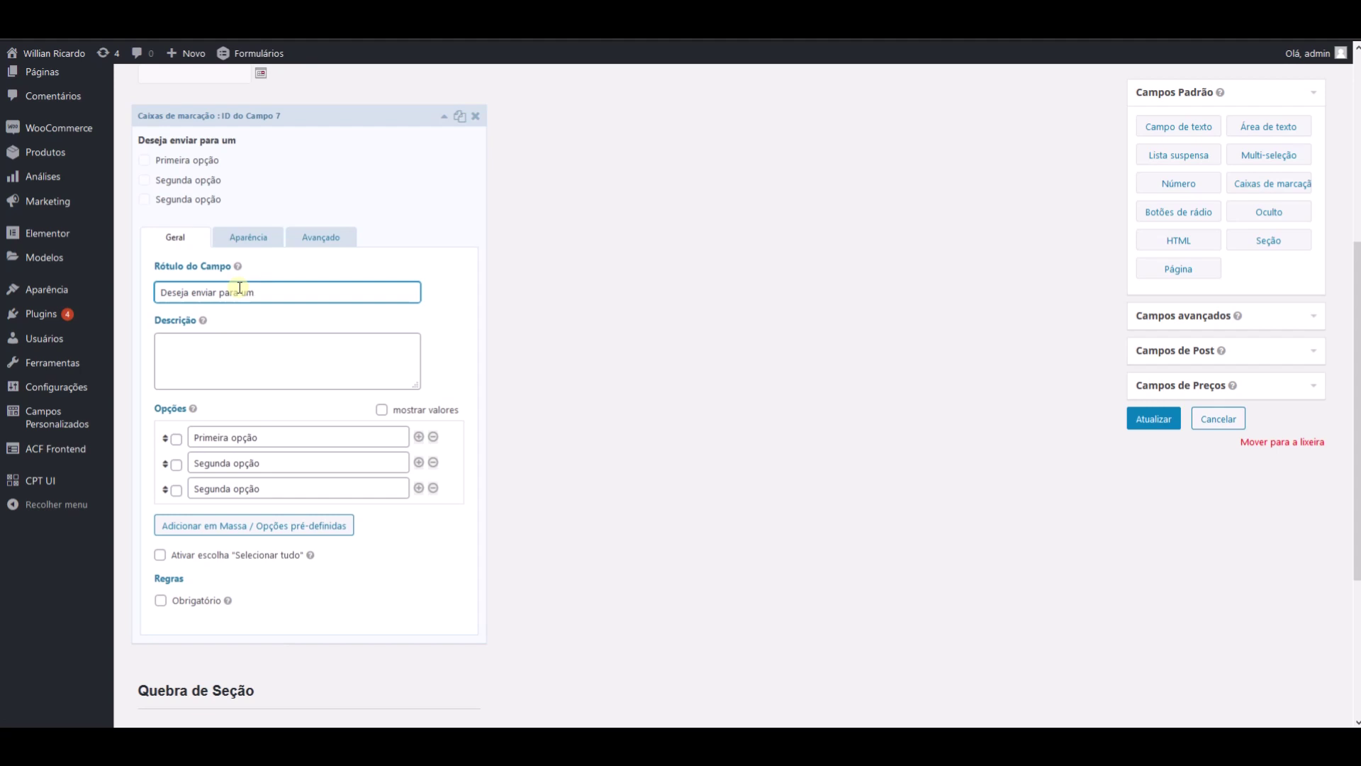
Step: Reduce the "Deseja enviar para um amigo?" field to a single option named Sim
{"action": "left_click", "coordinate": [433, 462]}
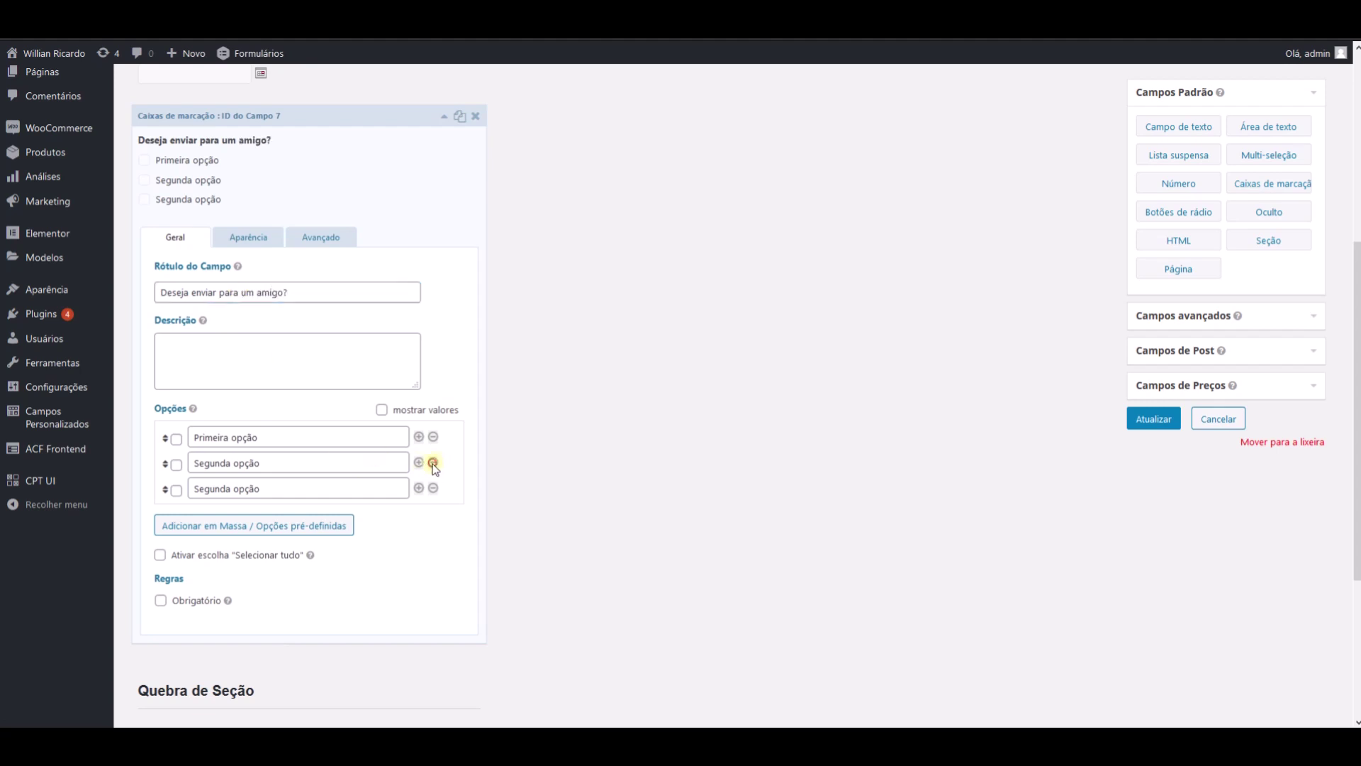
{"action": "left_click", "coordinate": [433, 445]}
{"action": "left_click", "coordinate": [267, 398]}
{"action": "triple_click", "coordinate": [267, 398]}
{"action": "type", "text": "Sim"}
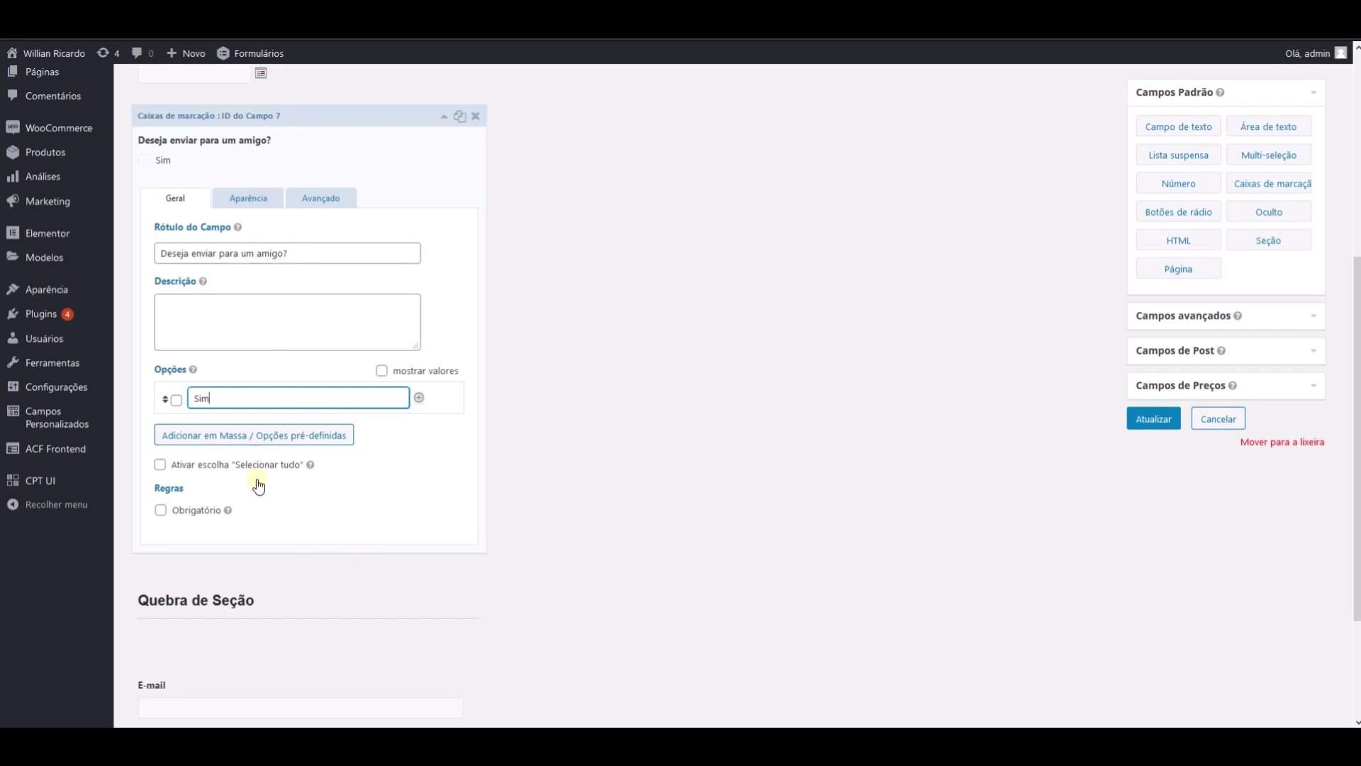
{"action": "left_click", "coordinate": [396, 113]}
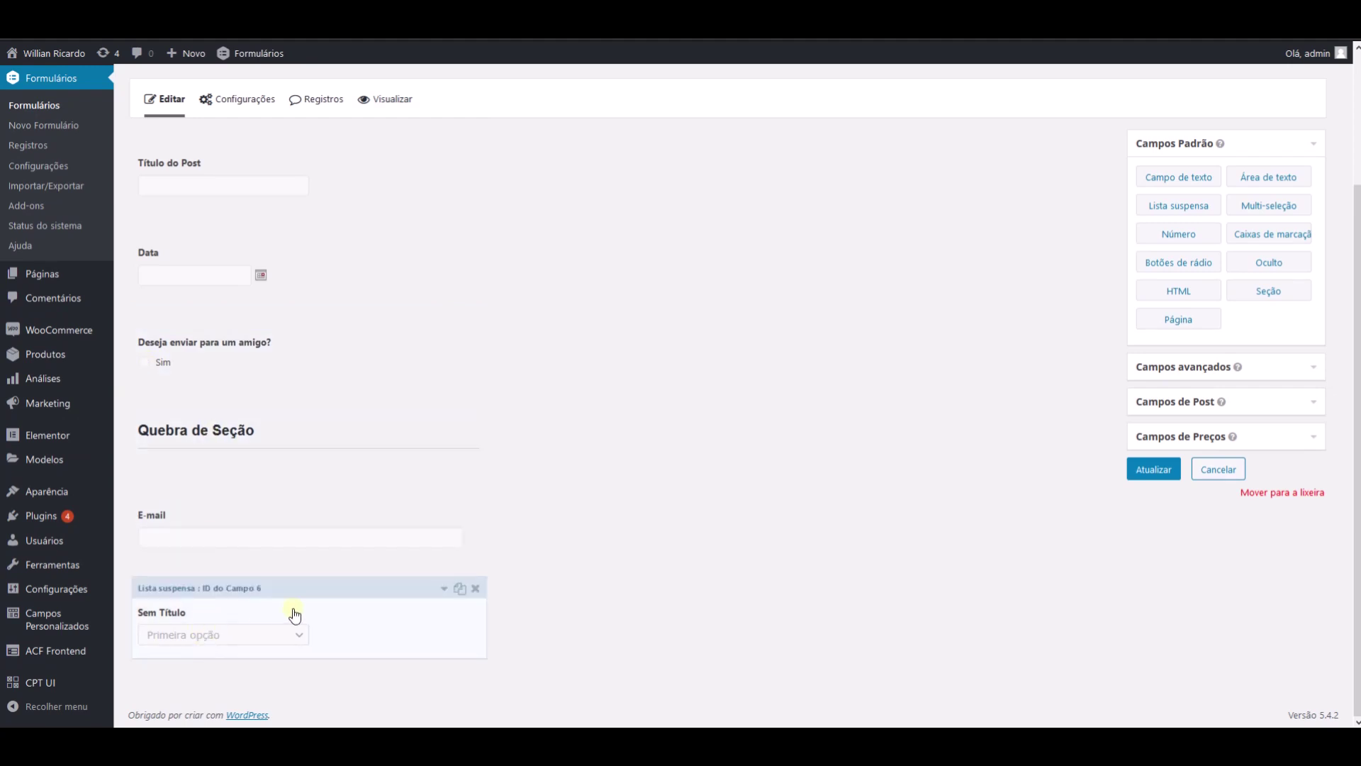
Step: Delete the untitled dropdown list at the end of the form
{"action": "left_click", "coordinate": [476, 590]}
{"action": "left_click", "coordinate": [831, 317]}
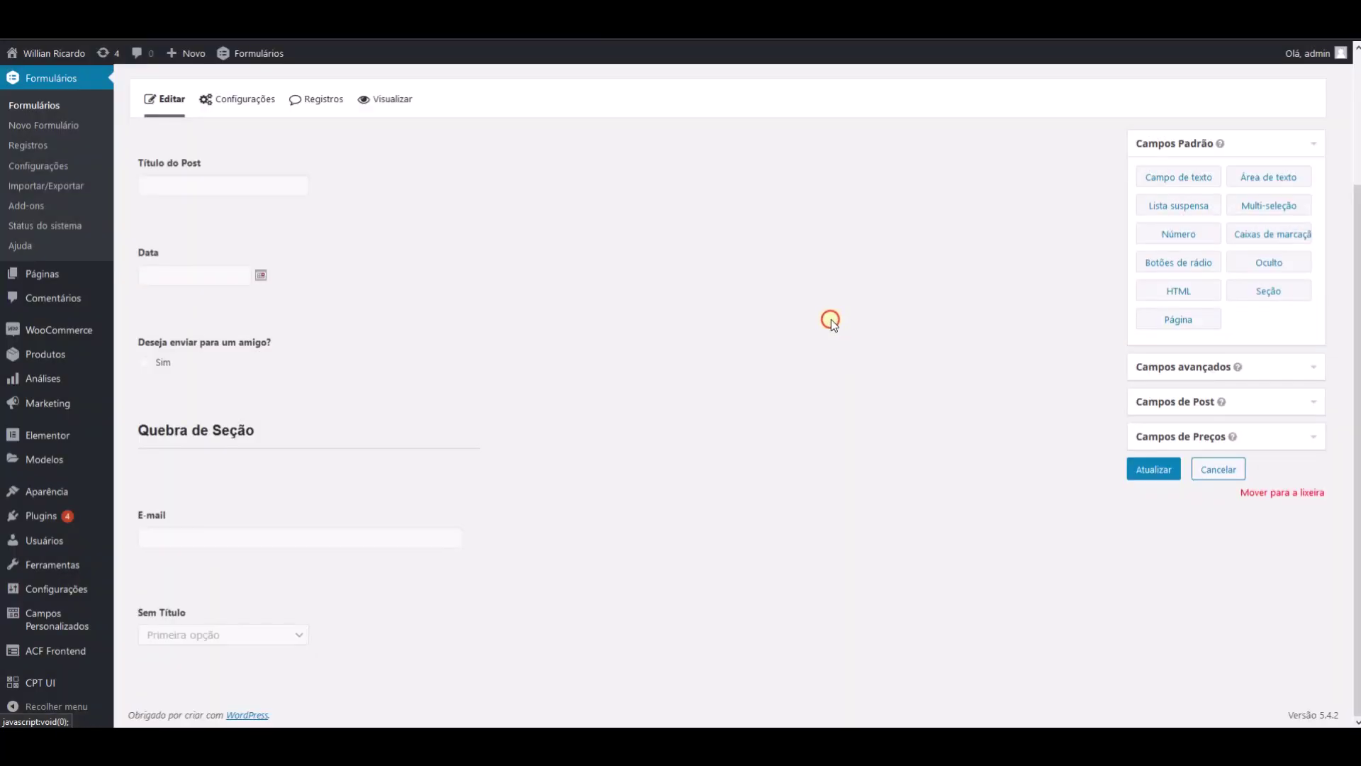
Step: Add conditional logic showing the section break only when "Deseja enviar para um amigo?" is Sim, and update the form
{"action": "left_click", "coordinate": [443, 407]}
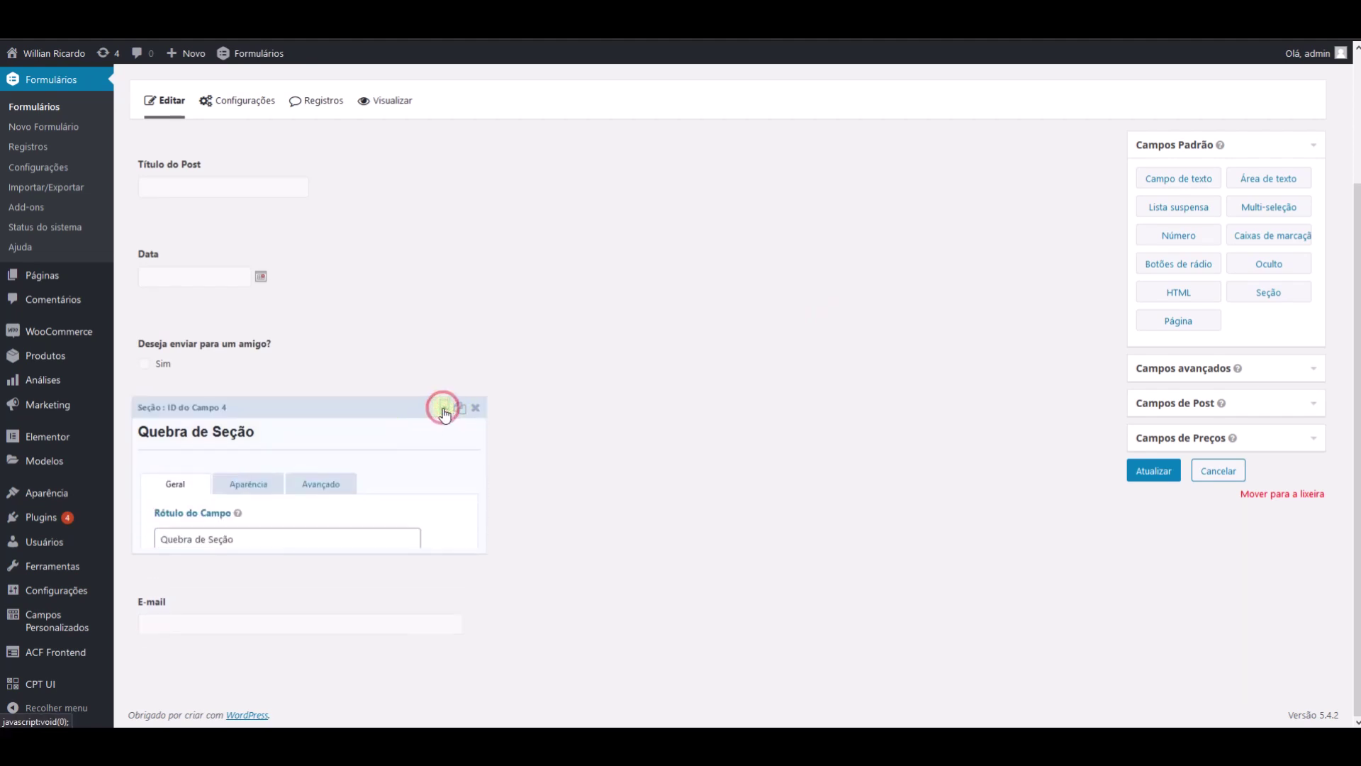
{"action": "scroll", "coordinate": [397, 436], "scroll_direction": "down", "scroll_amount": 2}
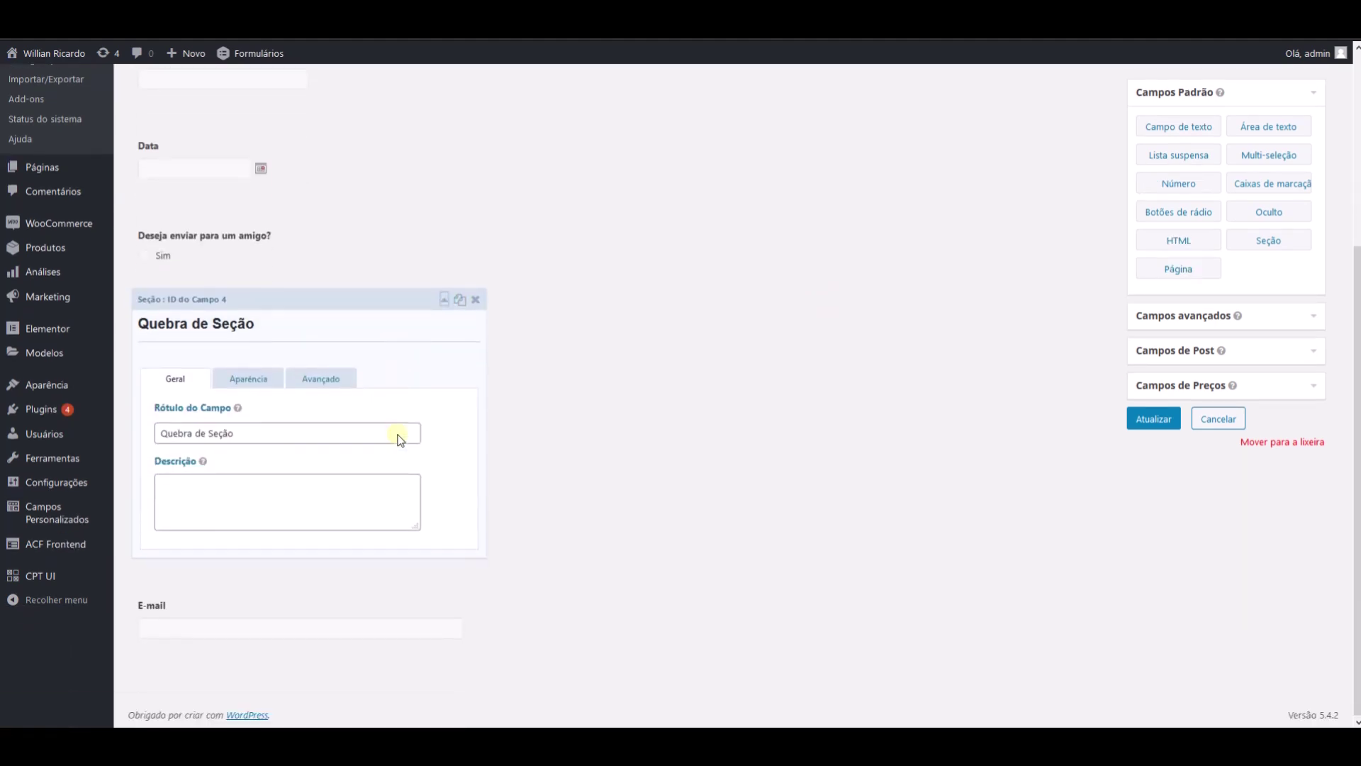
{"action": "left_click", "coordinate": [304, 379]}
{"action": "left_click", "coordinate": [236, 525]}
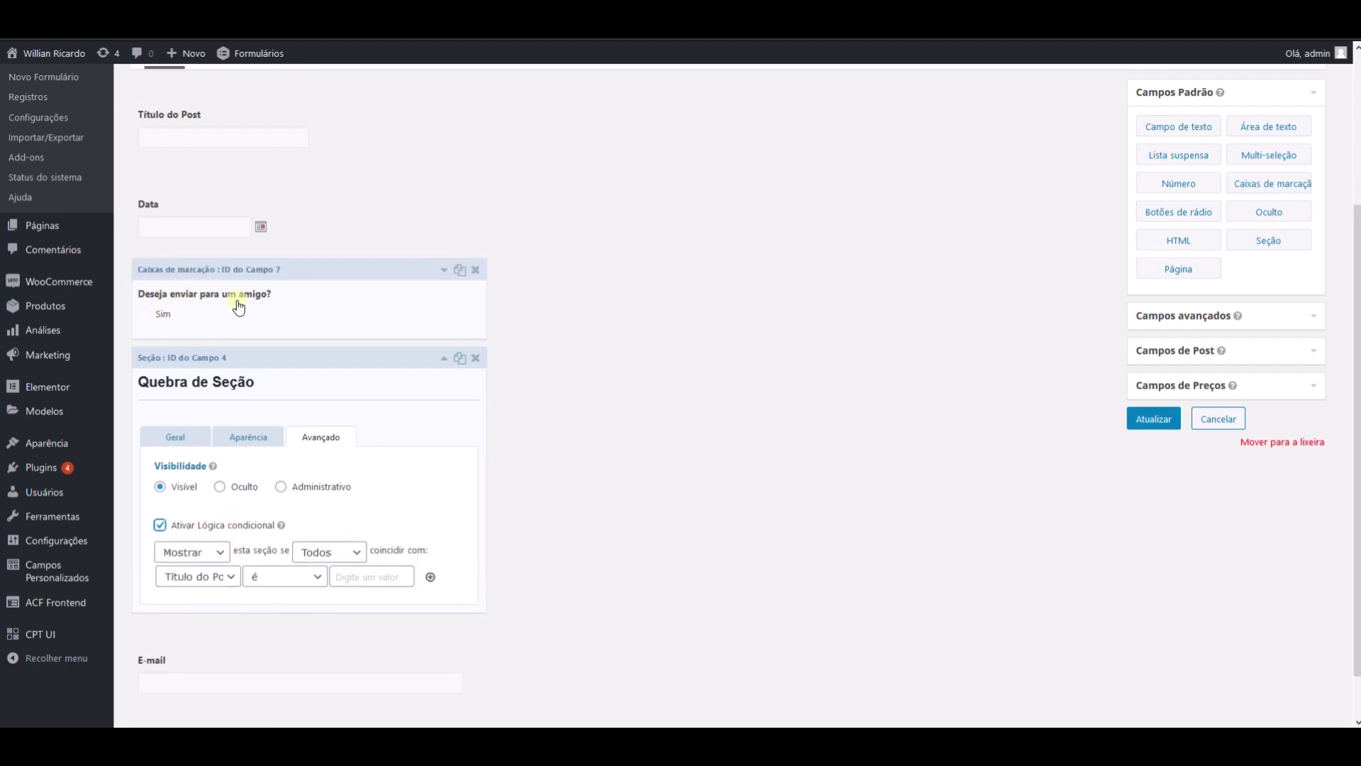
{"action": "left_click", "coordinate": [198, 577]}
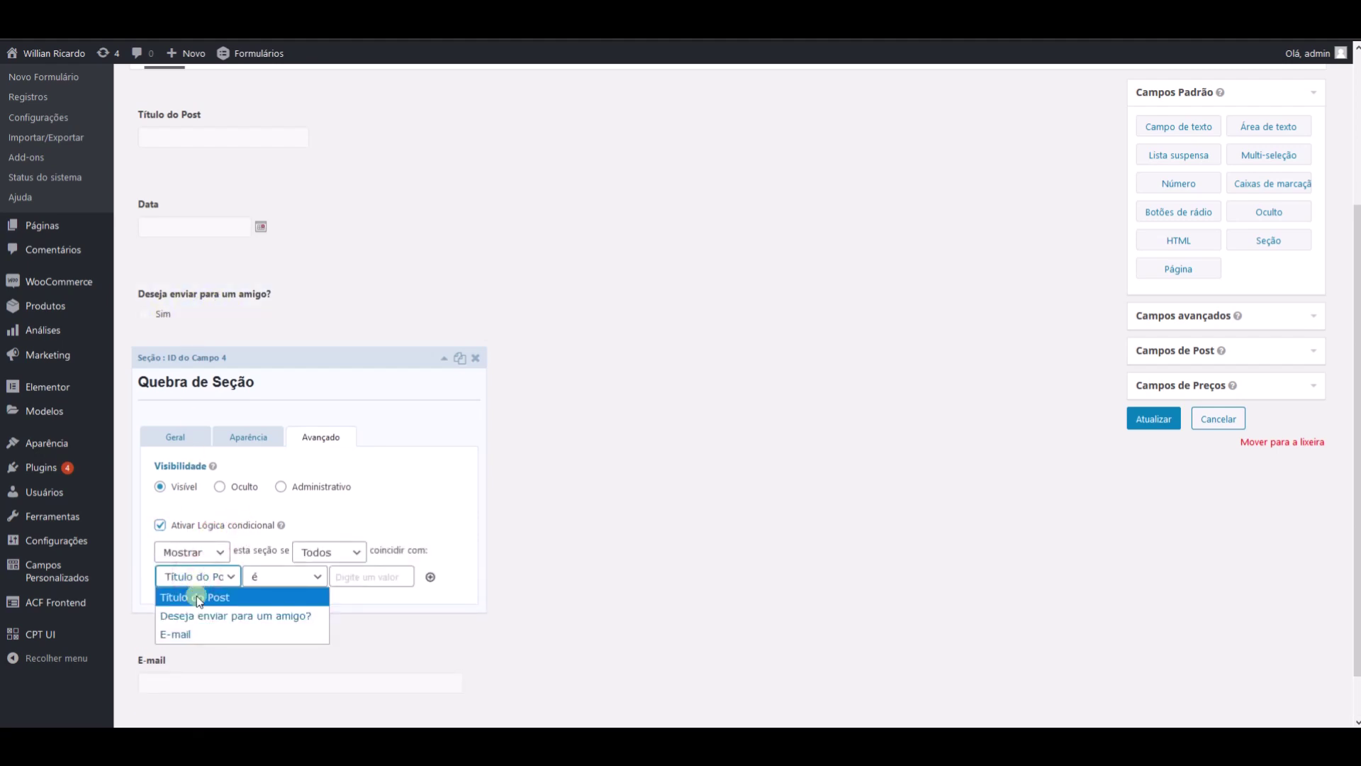
{"action": "left_click", "coordinate": [213, 615]}
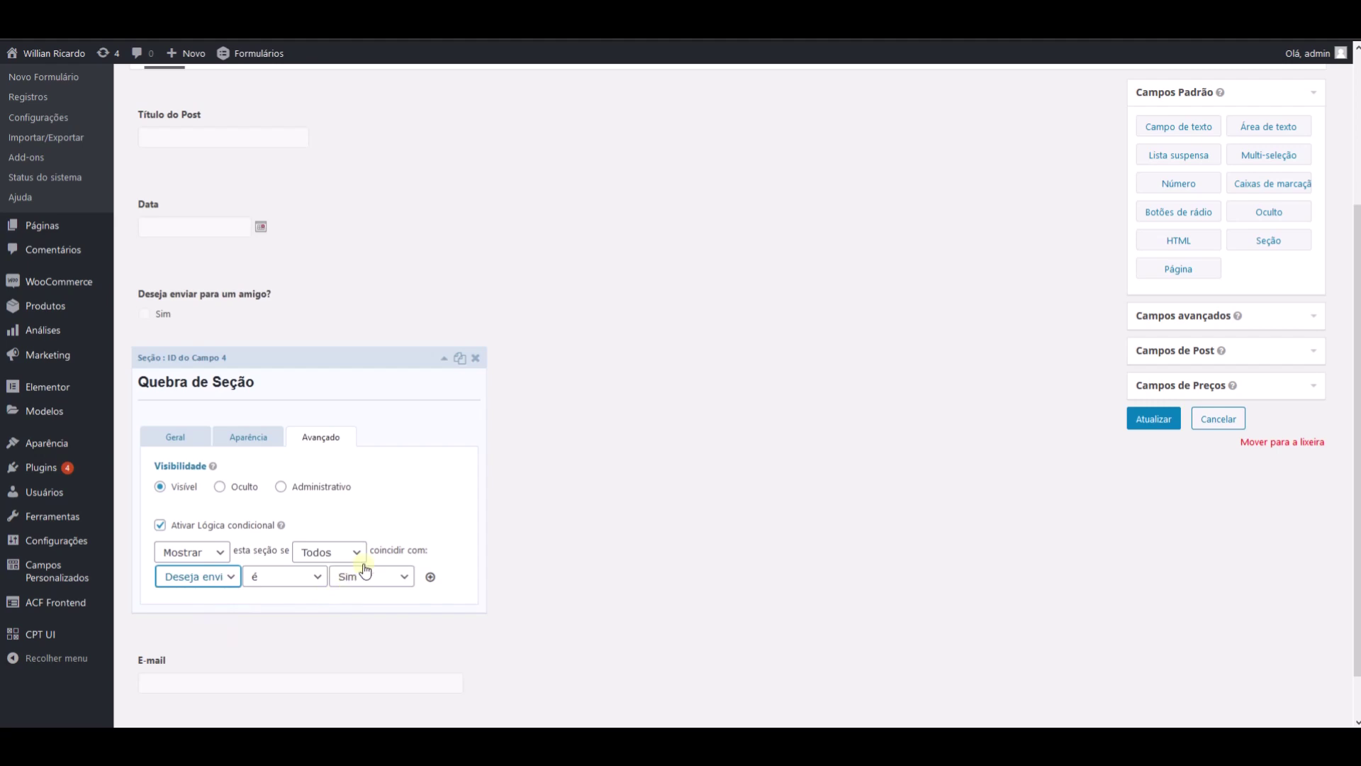
{"action": "left_click", "coordinate": [398, 355]}
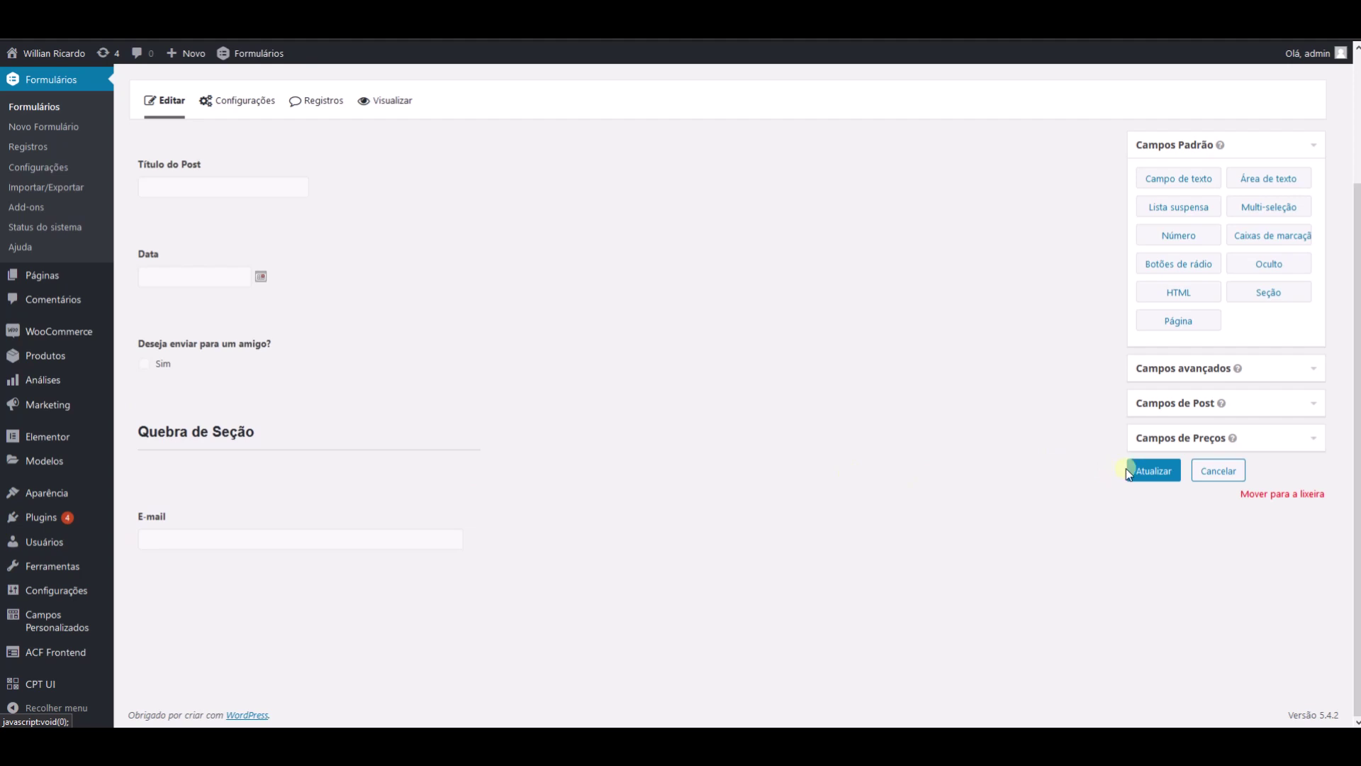
{"action": "left_click", "coordinate": [1157, 472]}
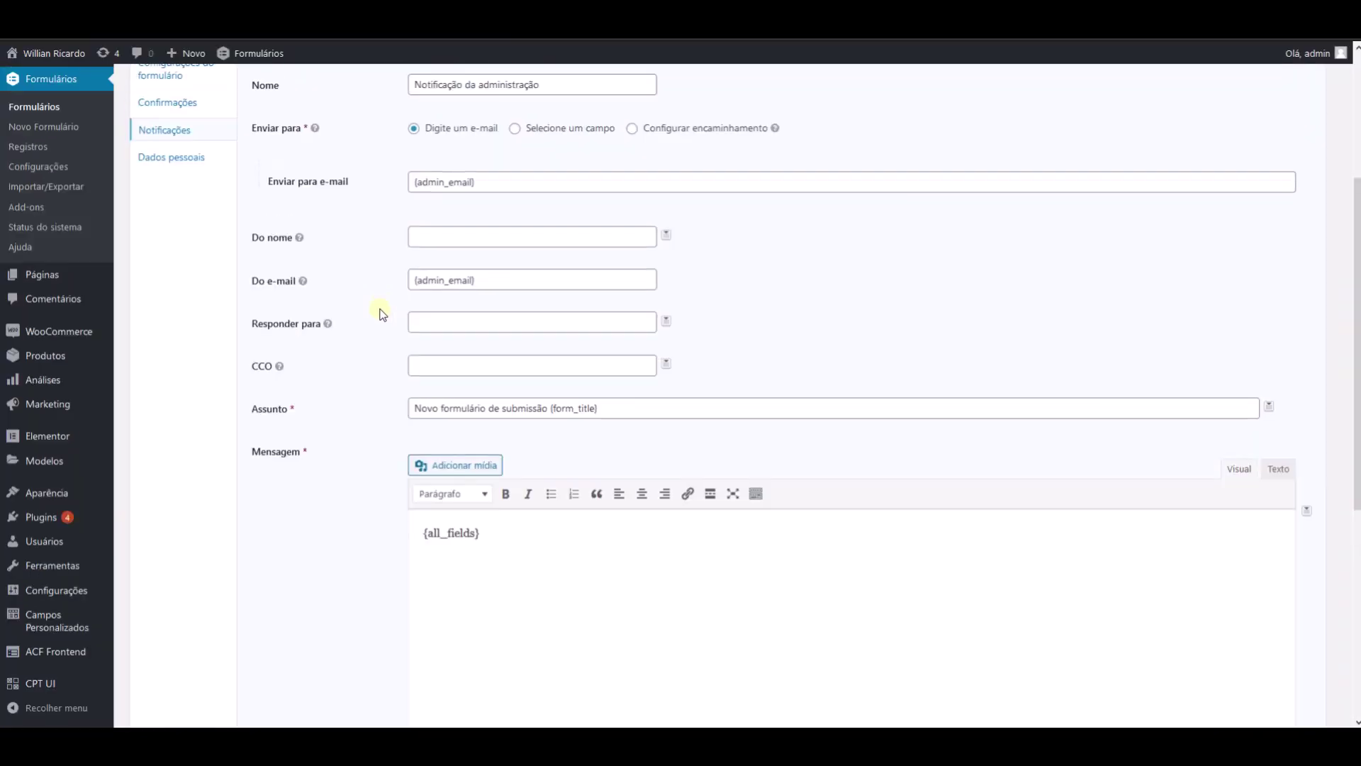
Step: Set the admin notification's CCO recipient to the form's E-mail field, {E-mail:5}
{"action": "left_click", "coordinate": [666, 364]}
{"action": "scroll", "coordinate": [706, 457], "scroll_direction": "down", "scroll_amount": 5}
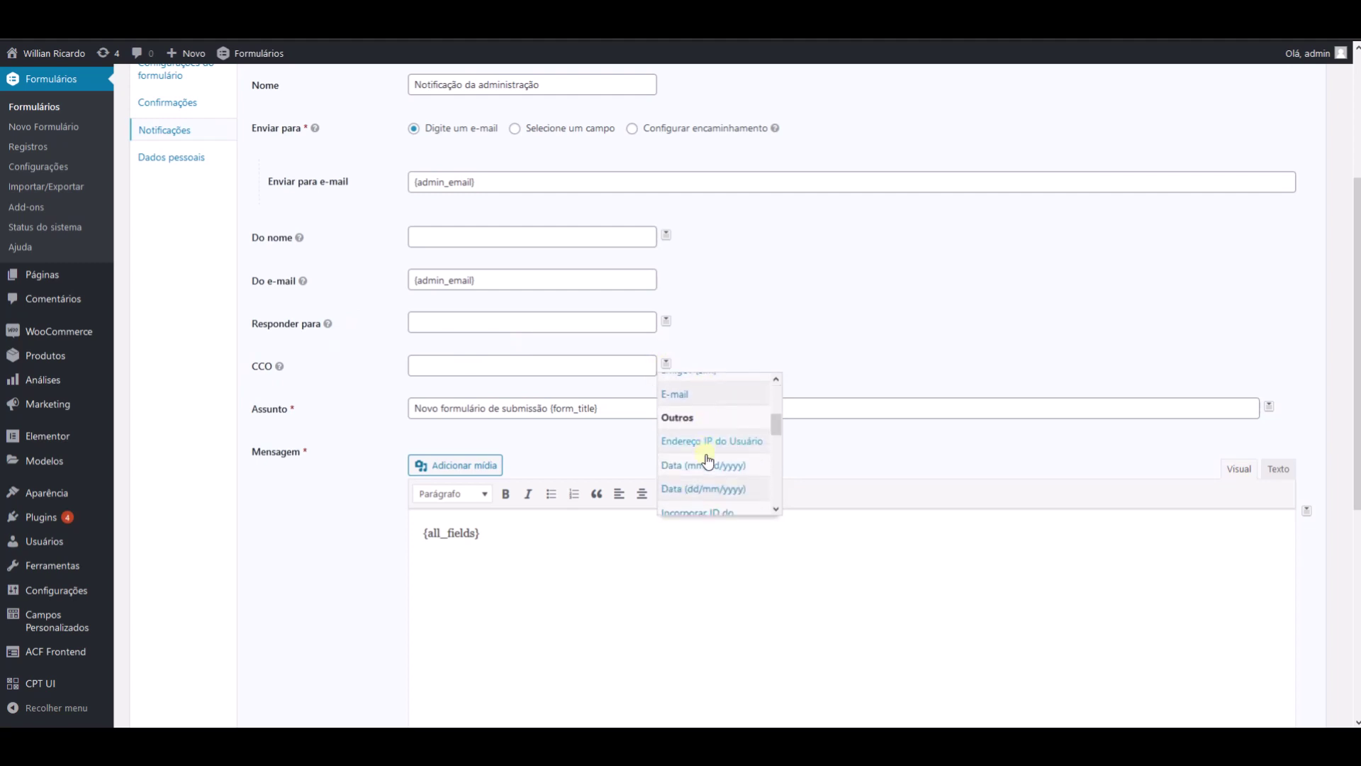
{"action": "left_click", "coordinate": [685, 390]}
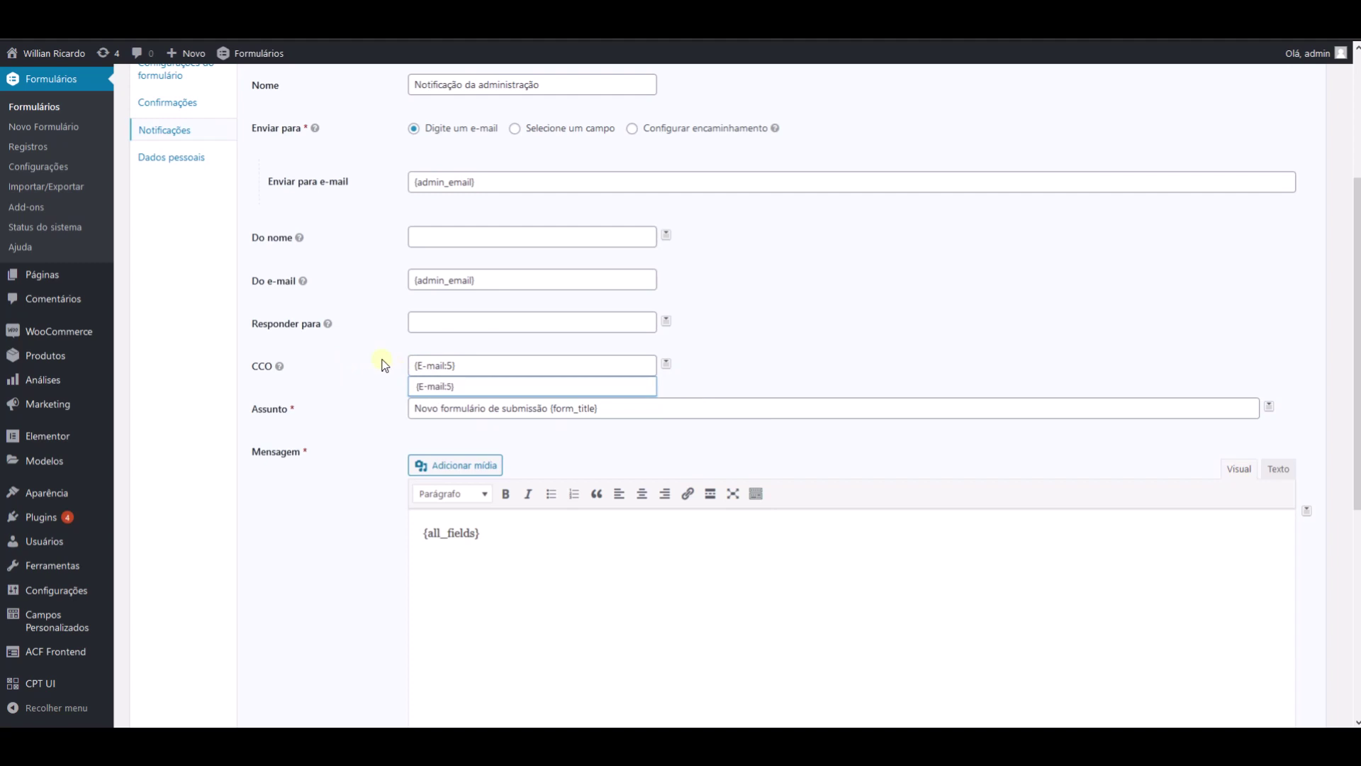
Step: Save the admin notification with its CCO recipient
{"action": "left_click", "coordinate": [440, 238]}
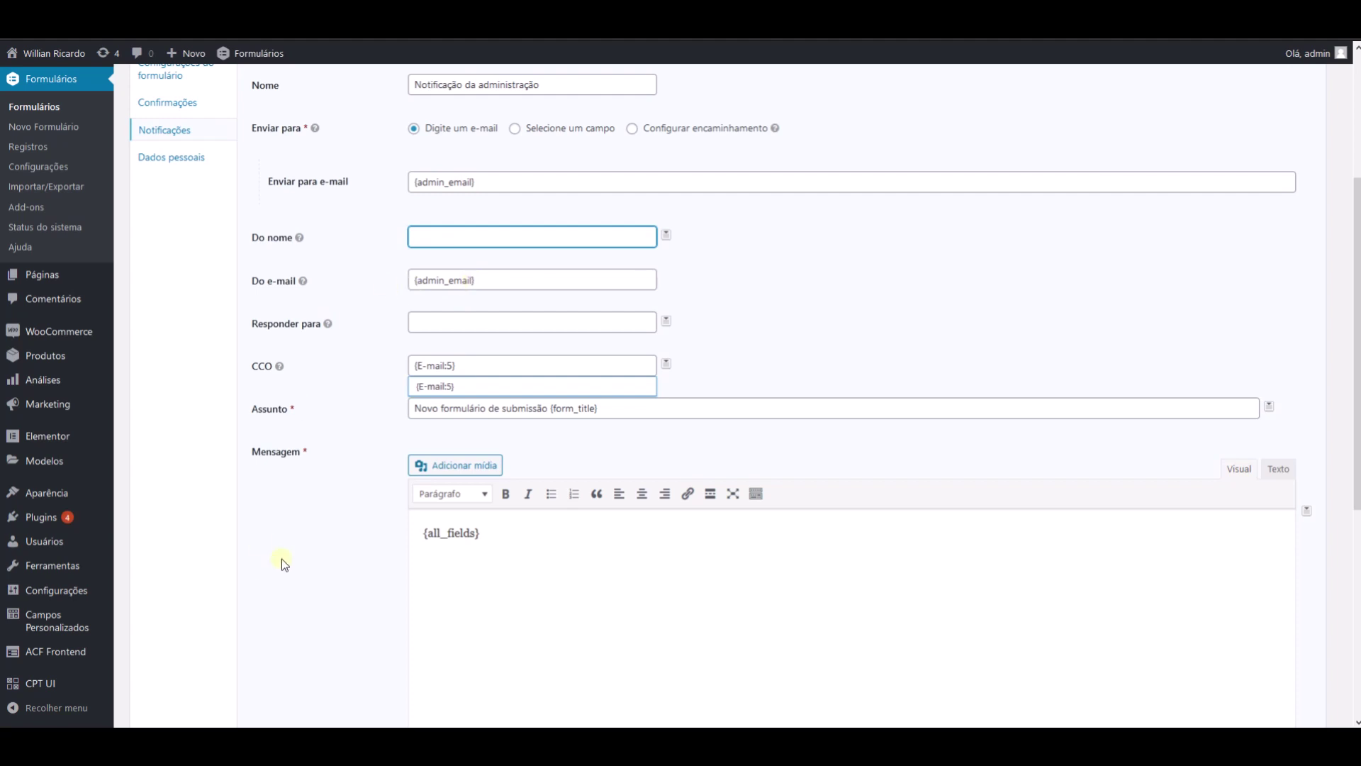
{"action": "scroll", "coordinate": [282, 558], "scroll_direction": "down", "scroll_amount": 5}
{"action": "left_click", "coordinate": [303, 648]}
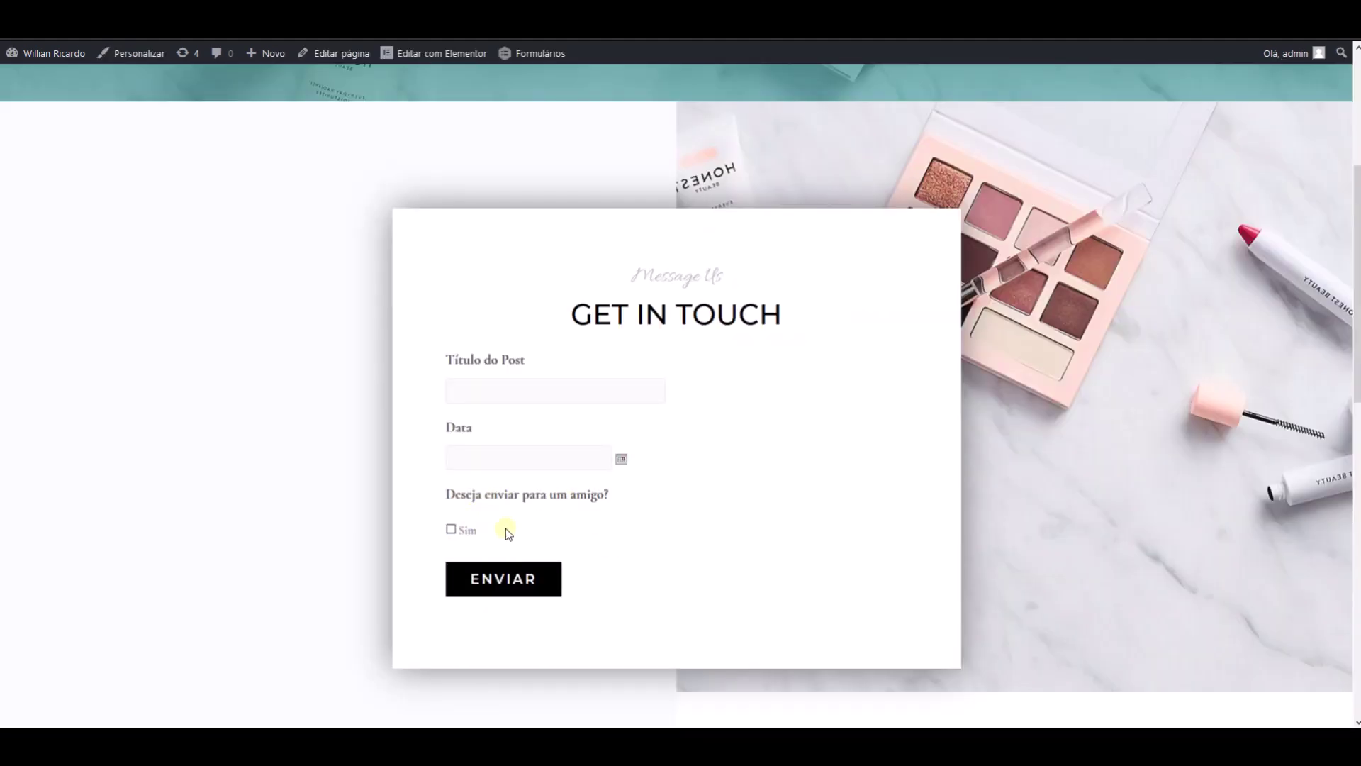
Step: Test the conditional section on the front-end form by repeatedly toggling Sim under "Deseja enviar para um amigo?"
{"action": "left_click", "coordinate": [451, 529]}
{"action": "scroll", "coordinate": [574, 538], "scroll_direction": "down", "scroll_amount": 3}
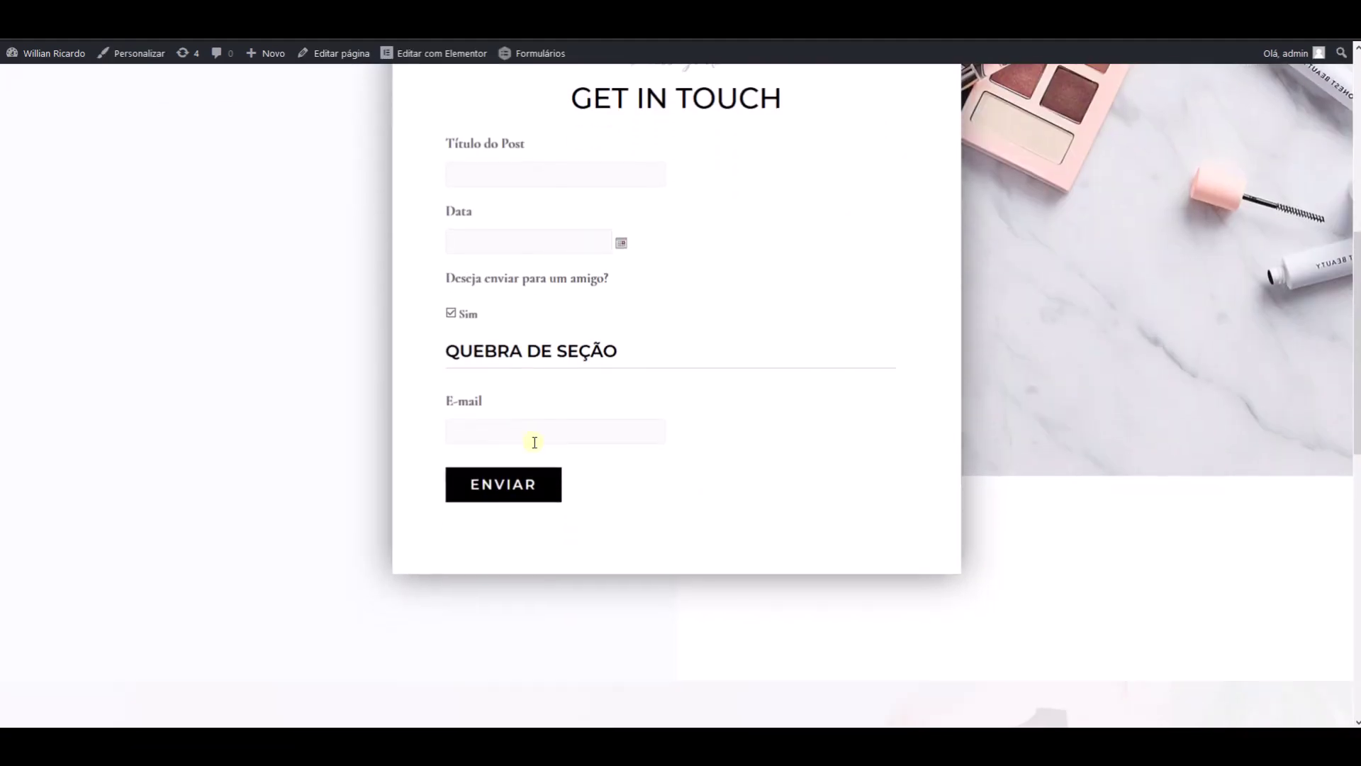
{"action": "left_click", "coordinate": [451, 311]}
{"action": "left_click", "coordinate": [451, 311]}
{"action": "left_click", "coordinate": [452, 310]}
{"action": "left_click", "coordinate": [451, 310]}
{"action": "left_click", "coordinate": [452, 310]}
{"action": "left_click", "coordinate": [451, 311]}
{"action": "left_click", "coordinate": [451, 311]}
{"action": "left_click", "coordinate": [452, 310]}
{"action": "left_click", "coordinate": [452, 311]}
{"action": "left_click", "coordinate": [452, 310]}
{"action": "left_click", "coordinate": [452, 310]}
{"action": "left_click", "coordinate": [451, 311]}
{"action": "left_click", "coordinate": [452, 311]}
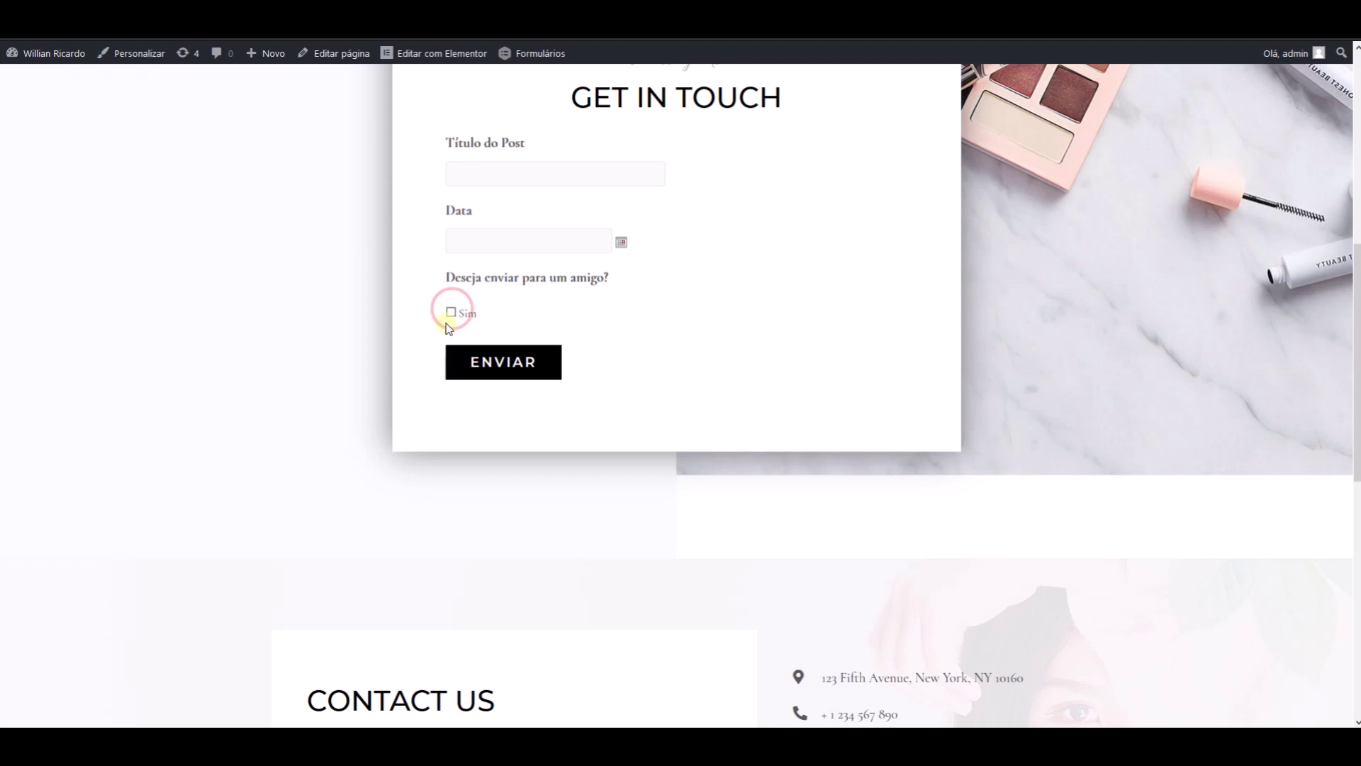
{"action": "left_click", "coordinate": [451, 311]}
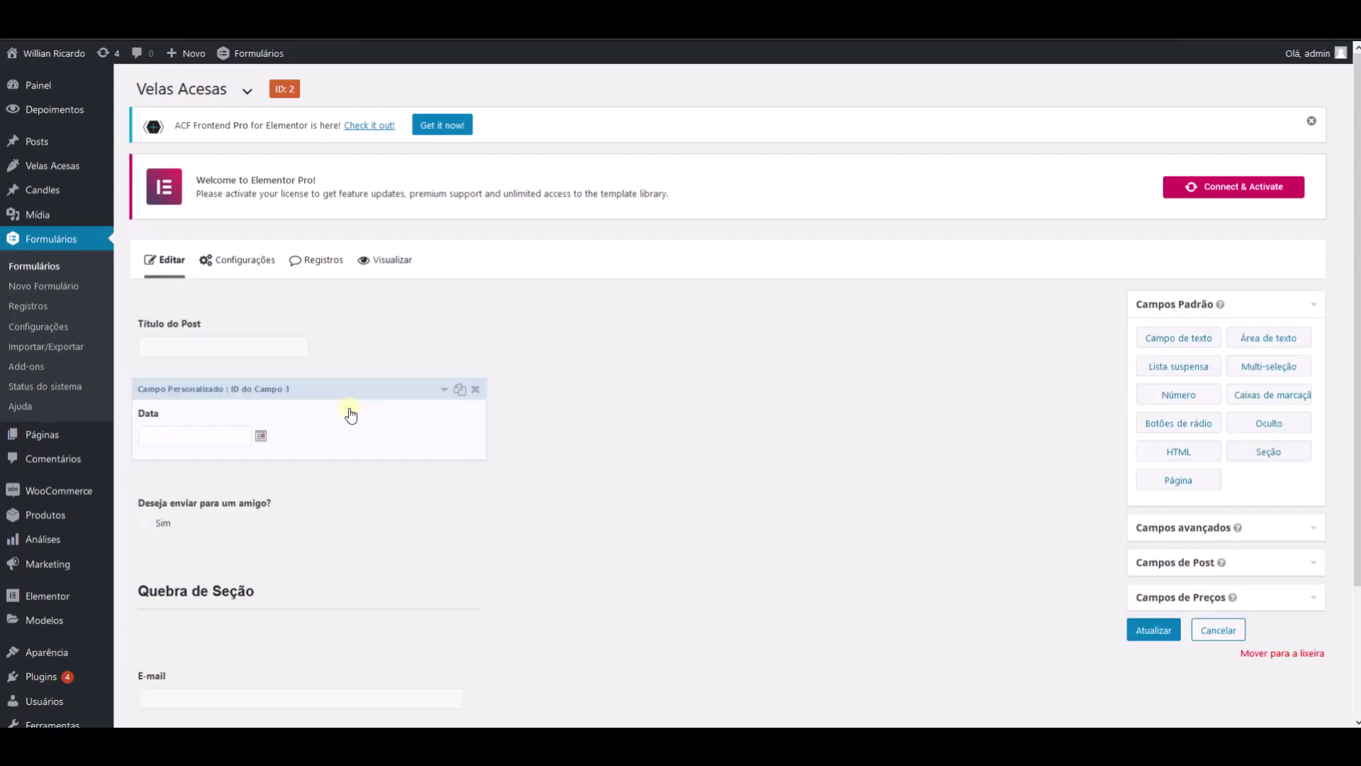
Step: Set the visibility of the "Quebra de Seção" section to Oculto in the Velas Acesas form and update the form
{"action": "left_click_drag", "start_coordinate": [350, 409], "coordinate": [416, 567]}
{"action": "left_click", "coordinate": [444, 567]}
{"action": "scroll", "coordinate": [425, 565], "scroll_direction": "down", "scroll_amount": 4}
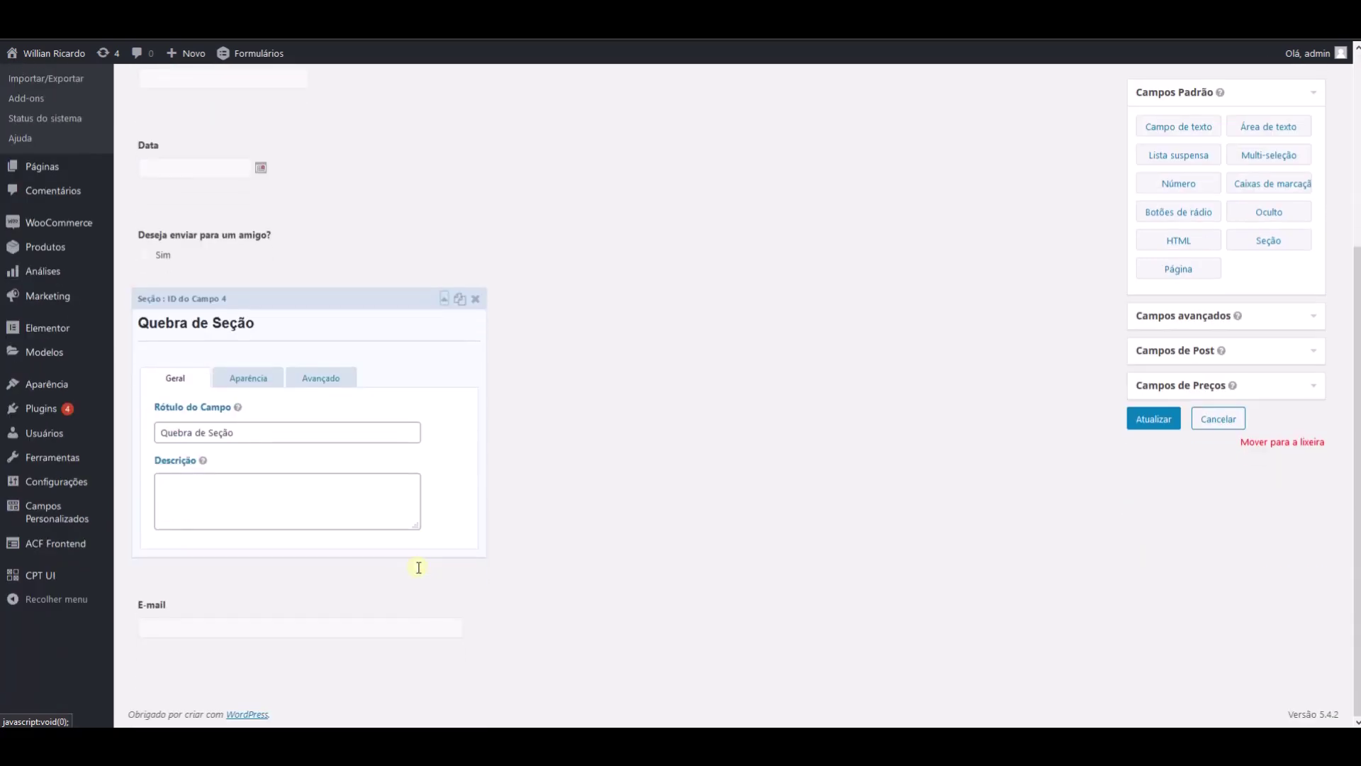
{"action": "left_click", "coordinate": [326, 374]}
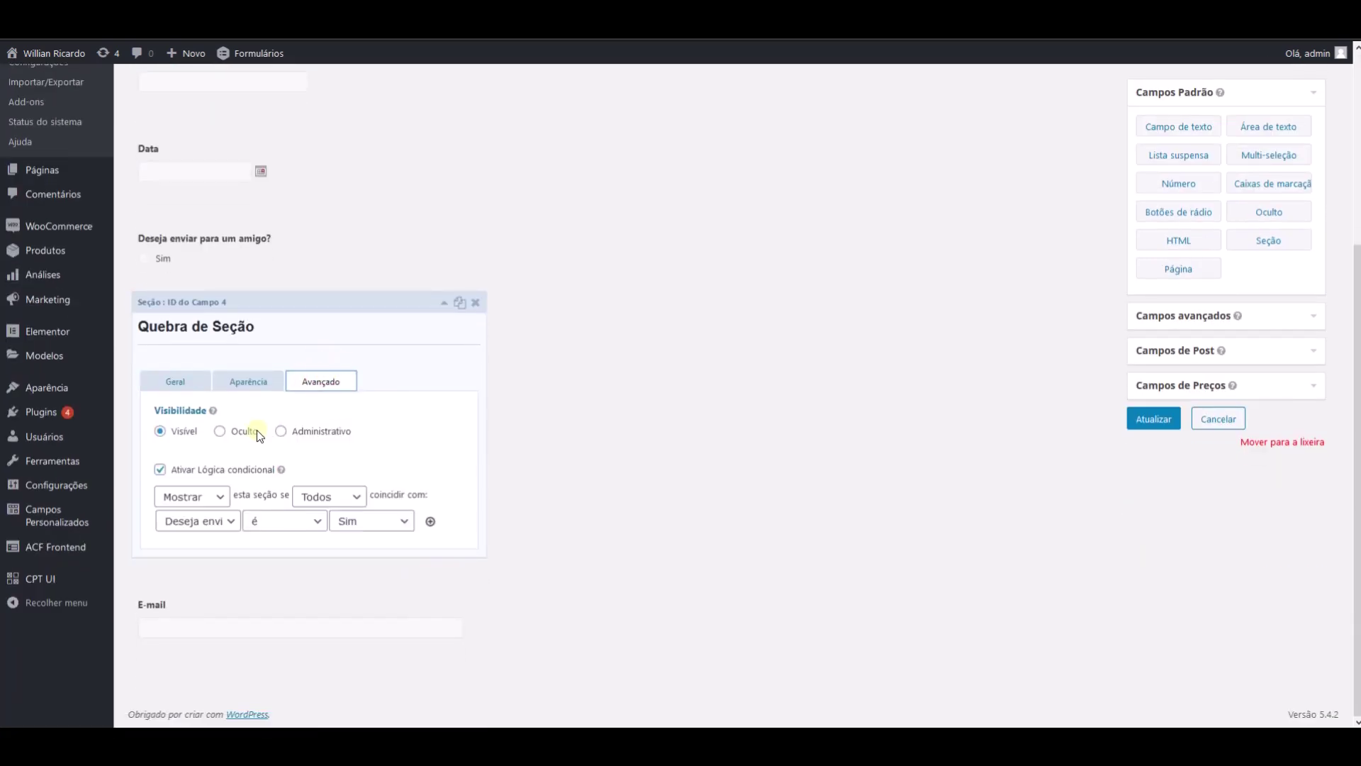
{"action": "left_click", "coordinate": [220, 431]}
{"action": "left_click", "coordinate": [233, 377]}
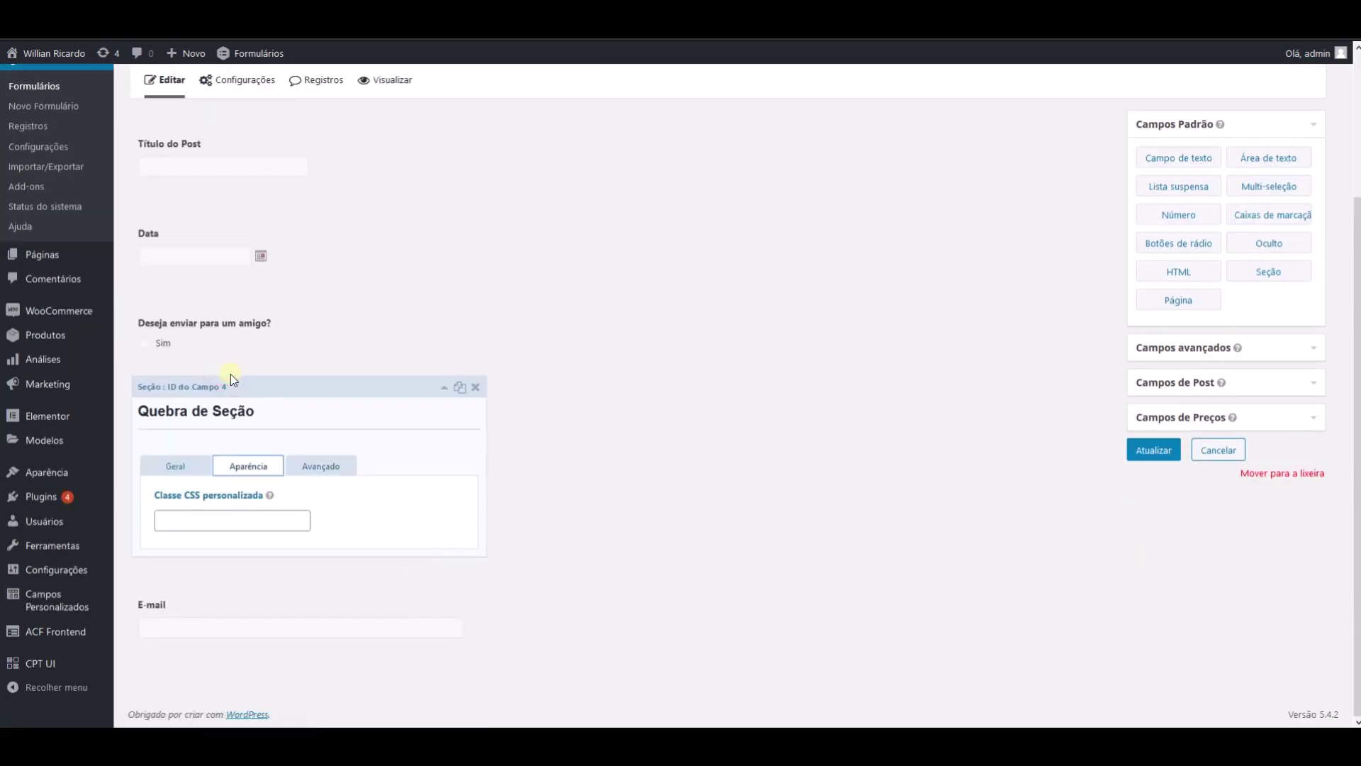
{"action": "left_click", "coordinate": [308, 466]}
{"action": "left_click", "coordinate": [1137, 452]}
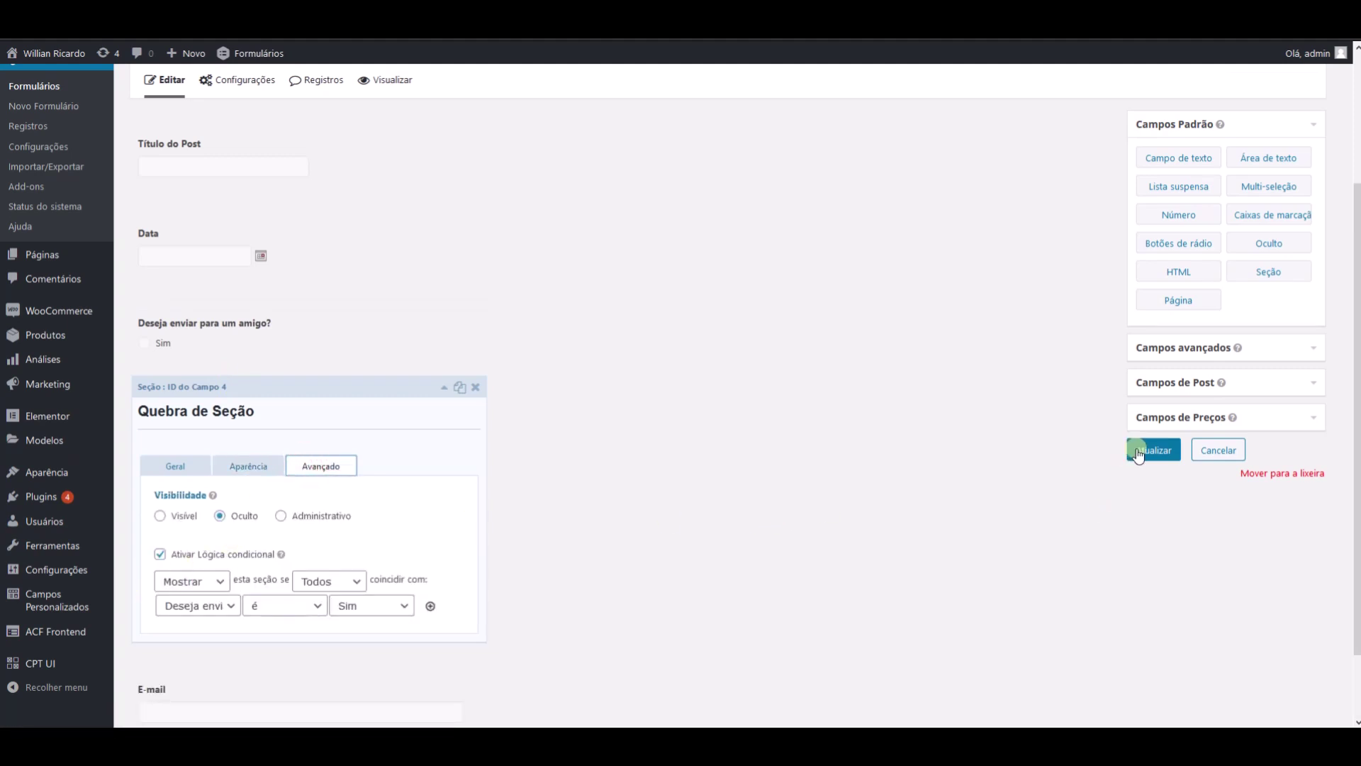